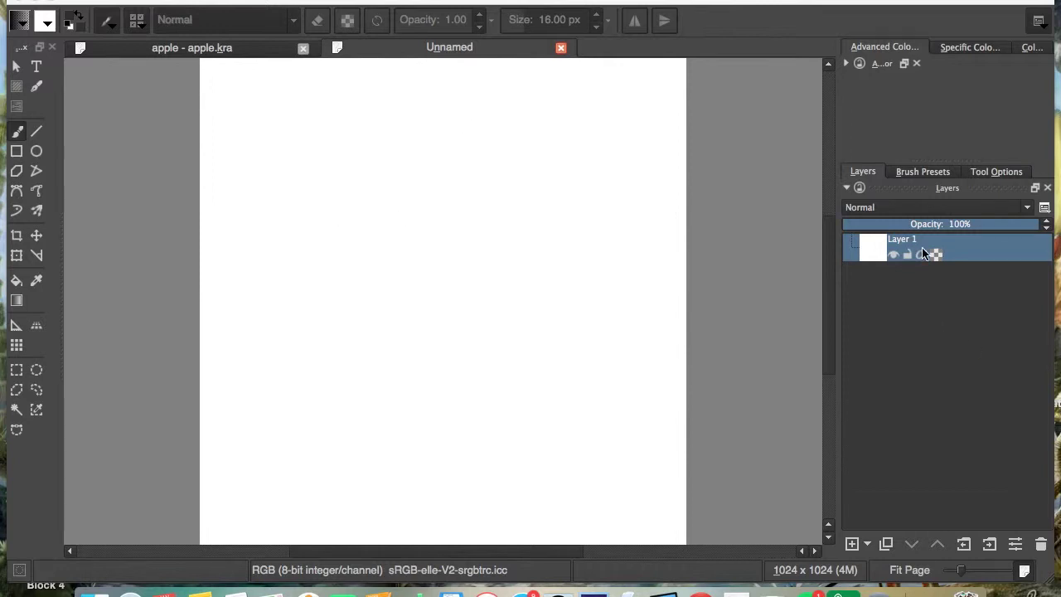
Step: Open the fill pattern library and preview the tissue and paper patterns, including 02b_WoofTissue.png, 05_paper-torchon.png and 03_default-paper.png
{"action": "left_click", "coordinate": [21, 21]}
{"action": "left_click", "coordinate": [44, 25]}
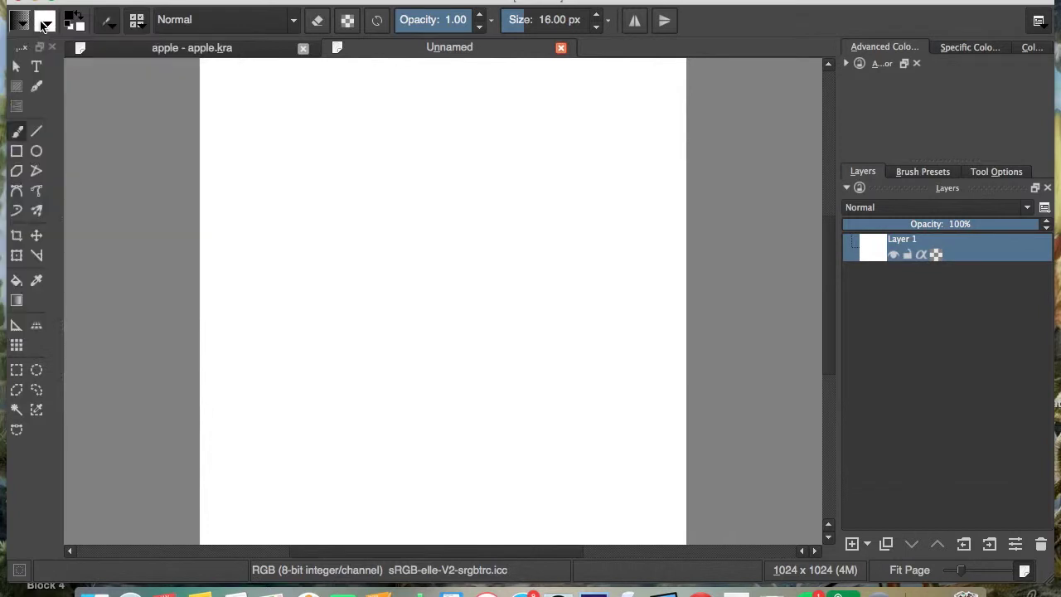
{"action": "left_click", "coordinate": [44, 24]}
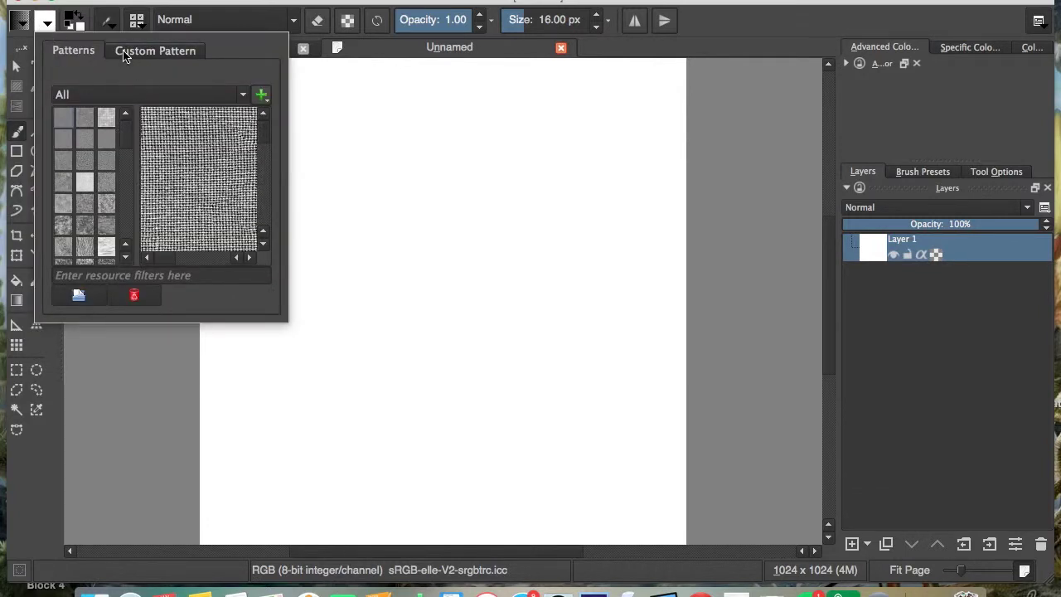
{"action": "left_click", "coordinate": [79, 126]}
{"action": "left_click", "coordinate": [110, 123]}
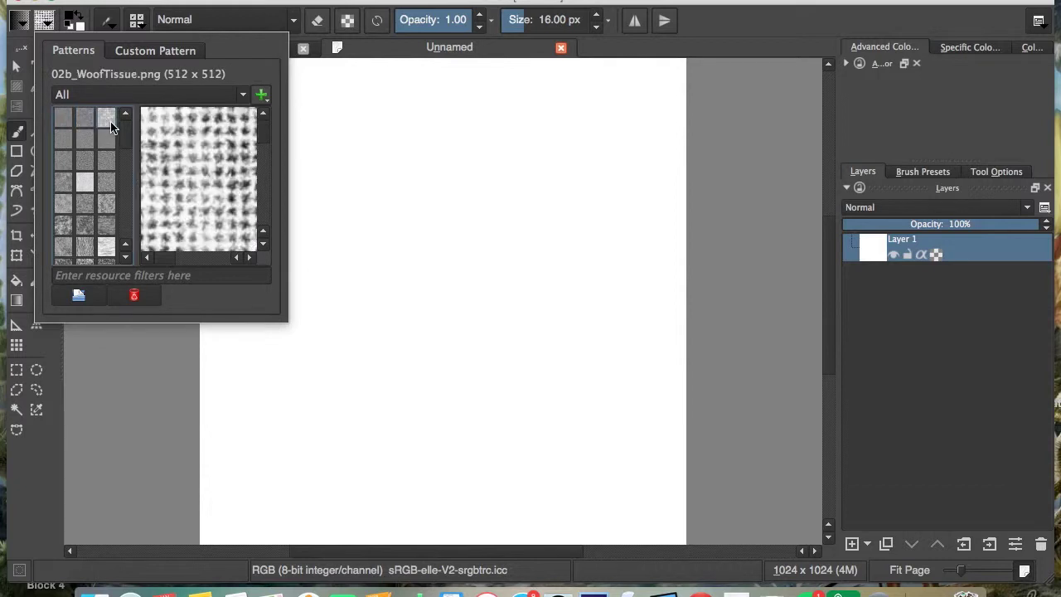
{"action": "left_click", "coordinate": [107, 139]}
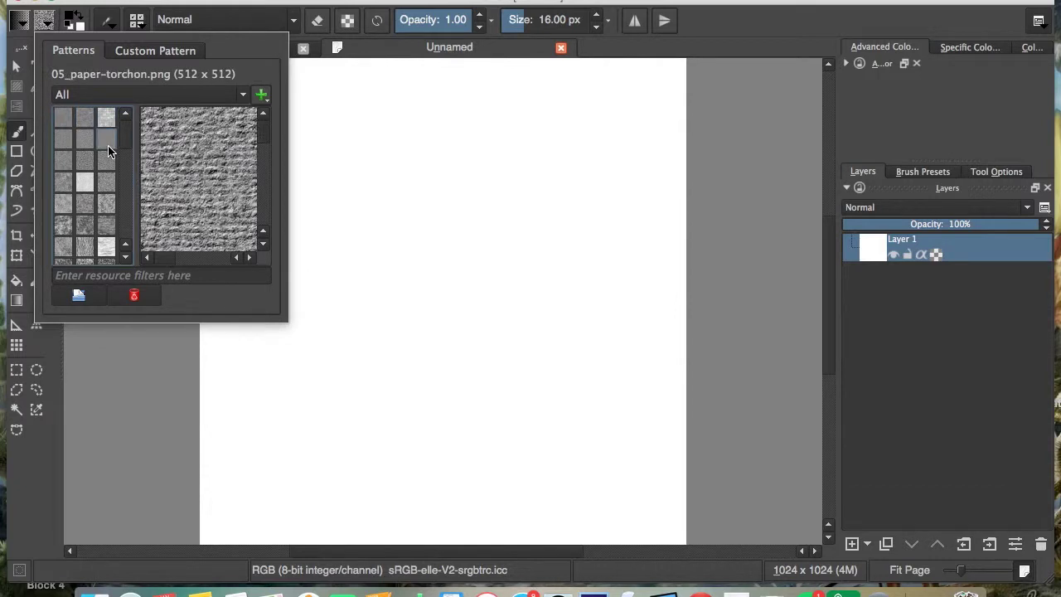
{"action": "left_click", "coordinate": [87, 148]}
{"action": "left_click", "coordinate": [59, 144]}
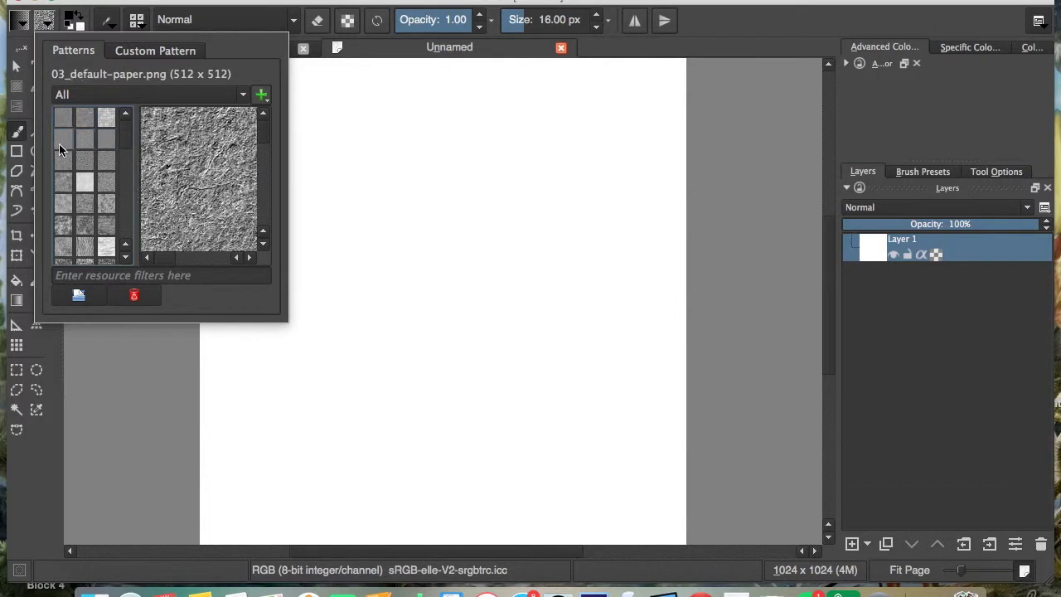
Step: Preview the grain and hand-drawn patterns, including 07_big-grain.png, 09b_drawed-CrossedLines.png, 11_drawed_furry.png and 13_drawed_swirl.png
{"action": "left_click", "coordinate": [64, 162]}
{"action": "left_click", "coordinate": [82, 166]}
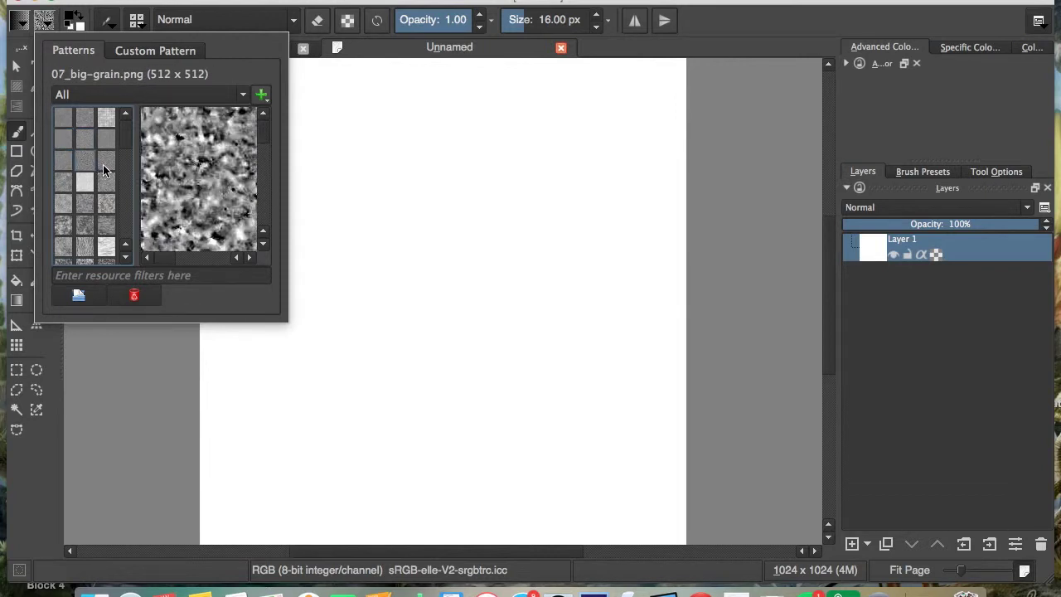
{"action": "left_click", "coordinate": [103, 164]}
{"action": "left_click", "coordinate": [103, 181]}
{"action": "left_click", "coordinate": [87, 183]}
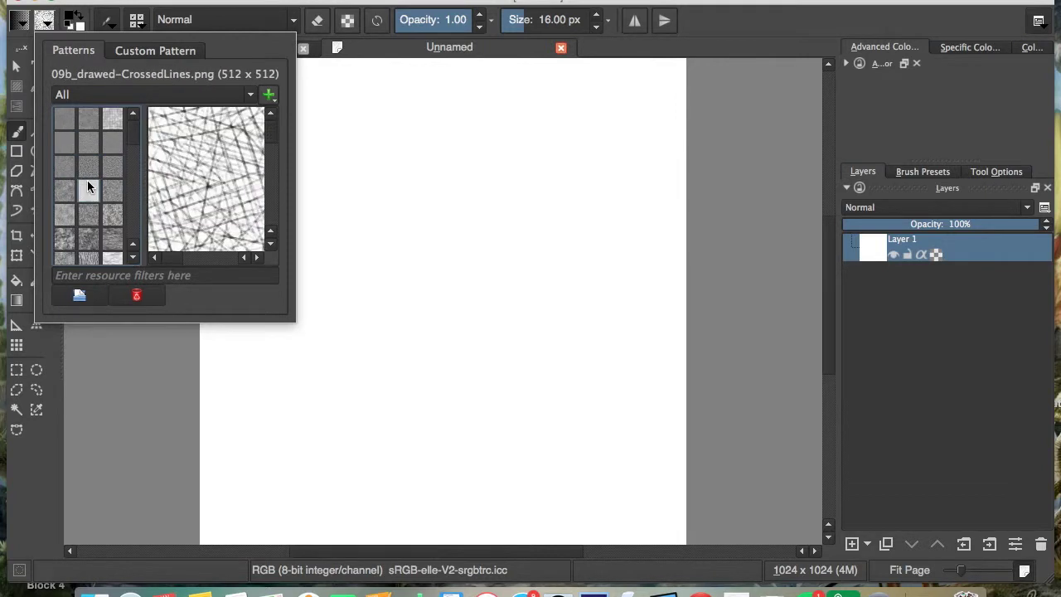
{"action": "left_click", "coordinate": [67, 204]}
{"action": "left_click", "coordinate": [67, 204]}
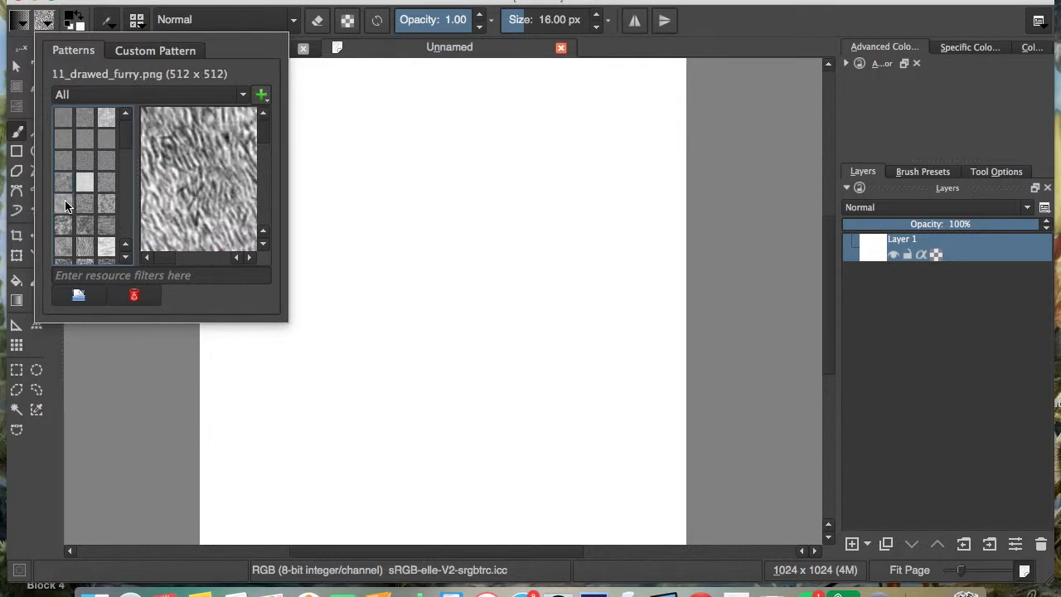
{"action": "left_click", "coordinate": [85, 205]}
{"action": "left_click", "coordinate": [108, 204]}
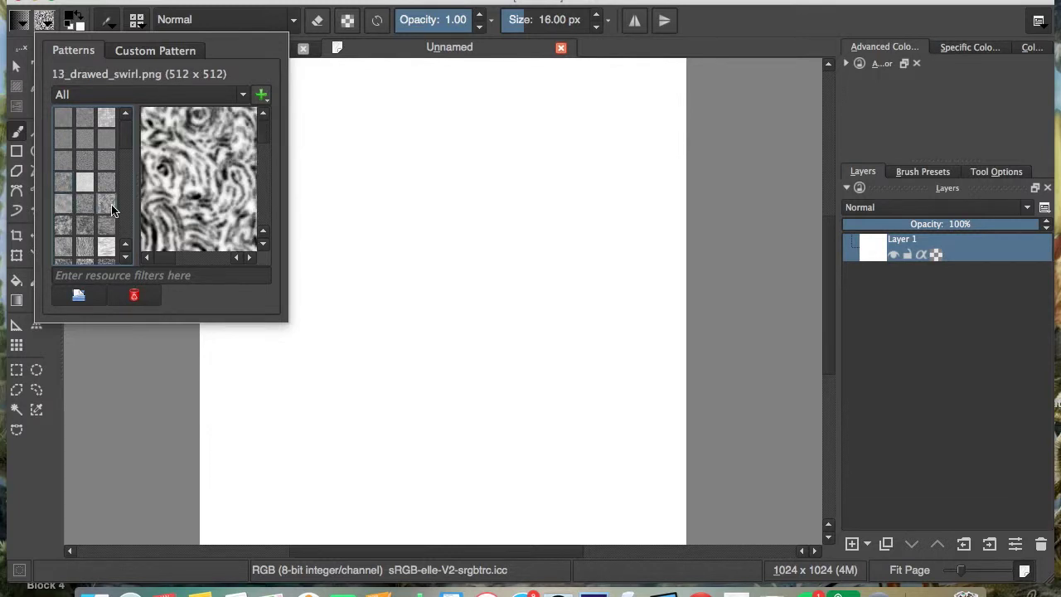
Step: Preview the texture patterns, including 15_texture-rockB.png, 17_texture-melt.png, 20_texture-vegetal.png and 22_texture-reptile.png
{"action": "left_click", "coordinate": [108, 226]}
{"action": "left_click", "coordinate": [87, 227]}
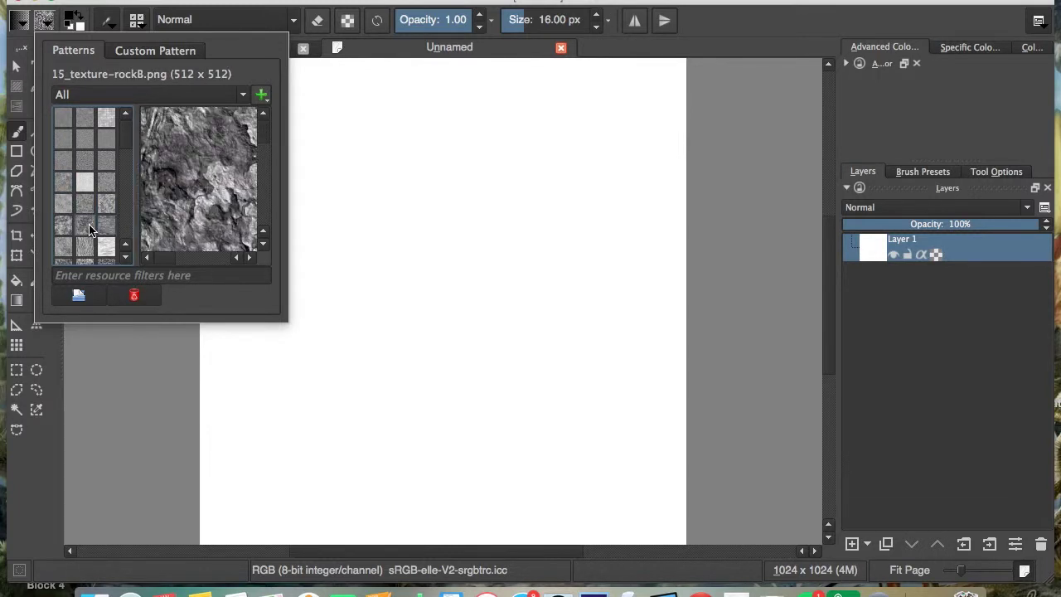
{"action": "left_click", "coordinate": [65, 227]}
{"action": "left_click", "coordinate": [63, 247]}
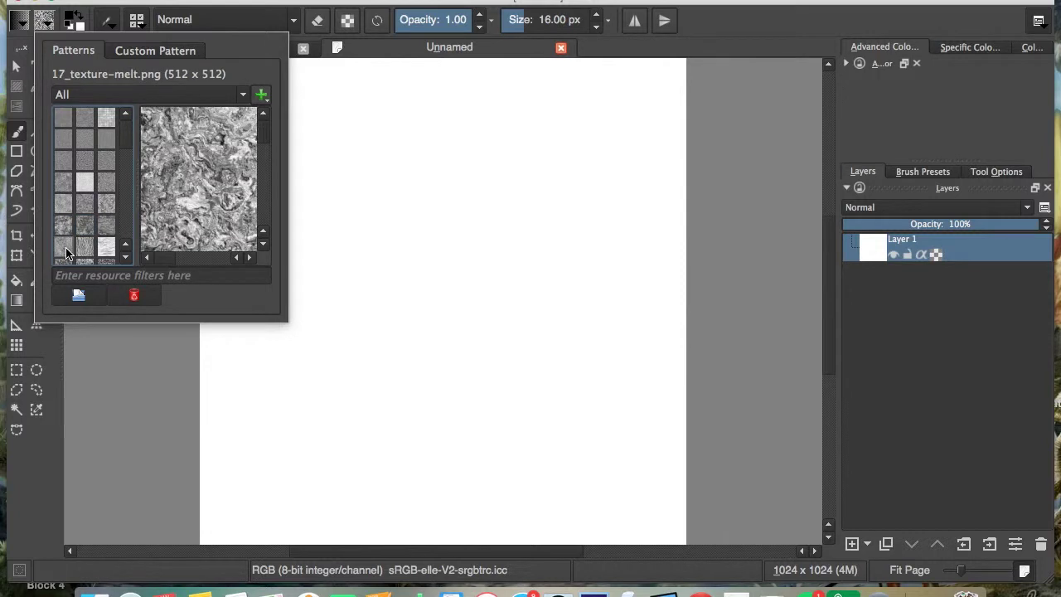
{"action": "left_click", "coordinate": [125, 258]}
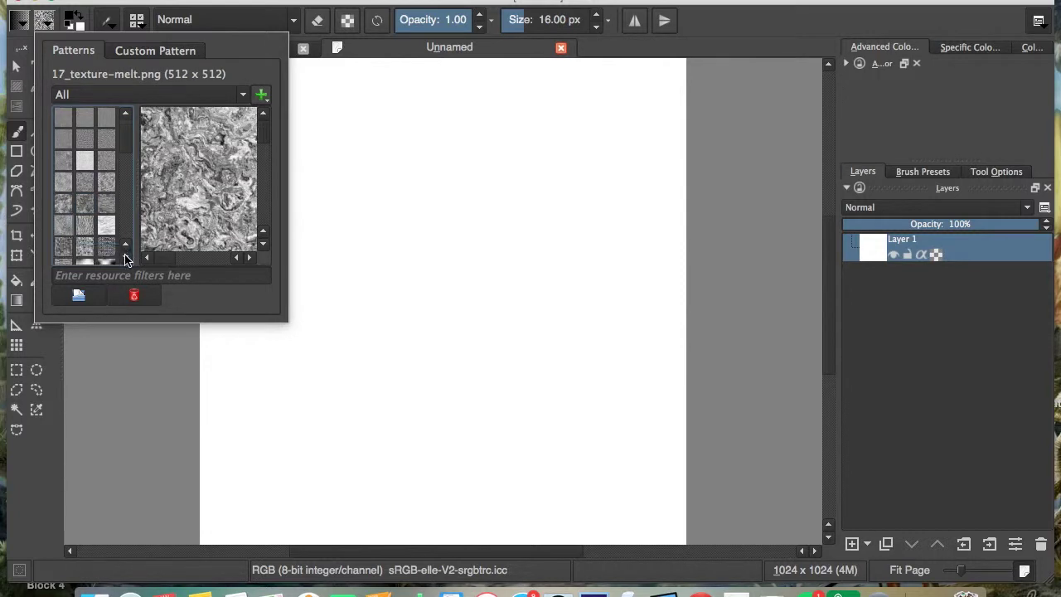
{"action": "left_click", "coordinate": [126, 258]}
{"action": "left_click", "coordinate": [108, 244]}
{"action": "left_click", "coordinate": [94, 222]}
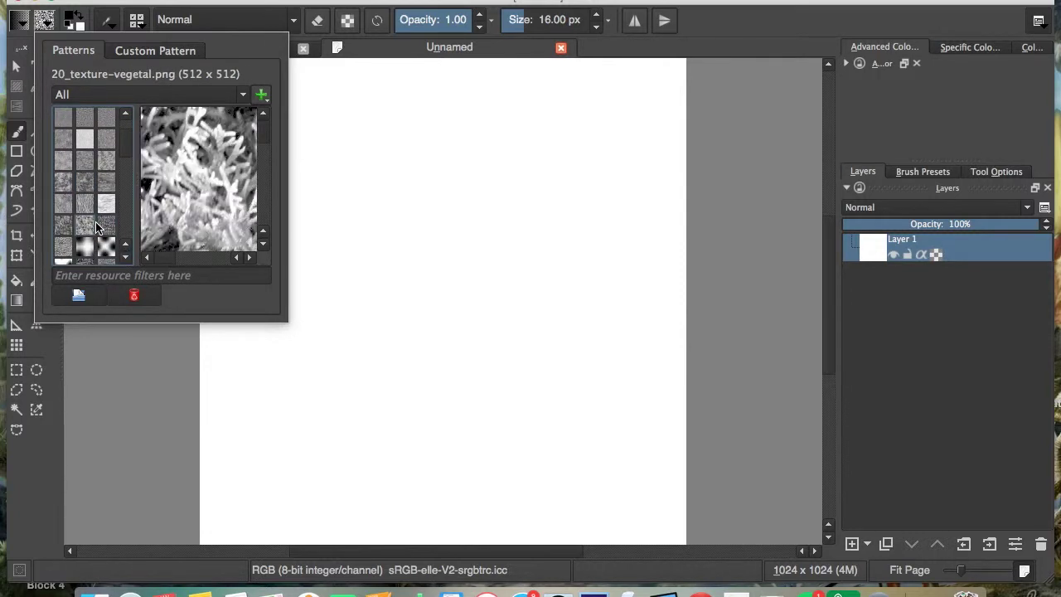
{"action": "left_click", "coordinate": [80, 249]}
{"action": "left_click", "coordinate": [69, 249]}
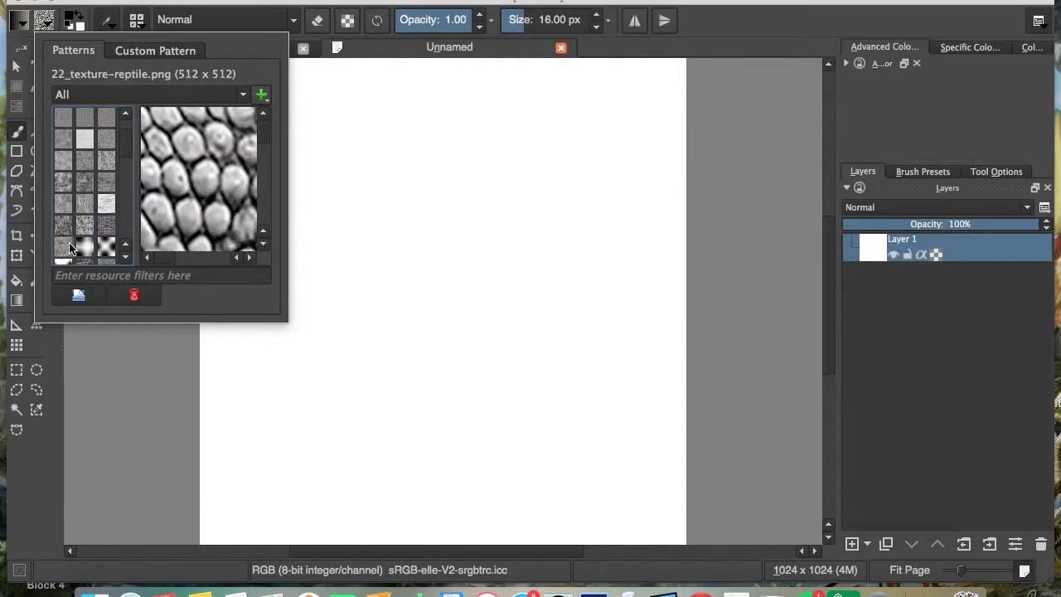
Step: Choose Canvas 04 (200 x 200) as the current fill pattern and close the pattern library
{"action": "left_click", "coordinate": [126, 258]}
{"action": "left_click", "coordinate": [125, 262]}
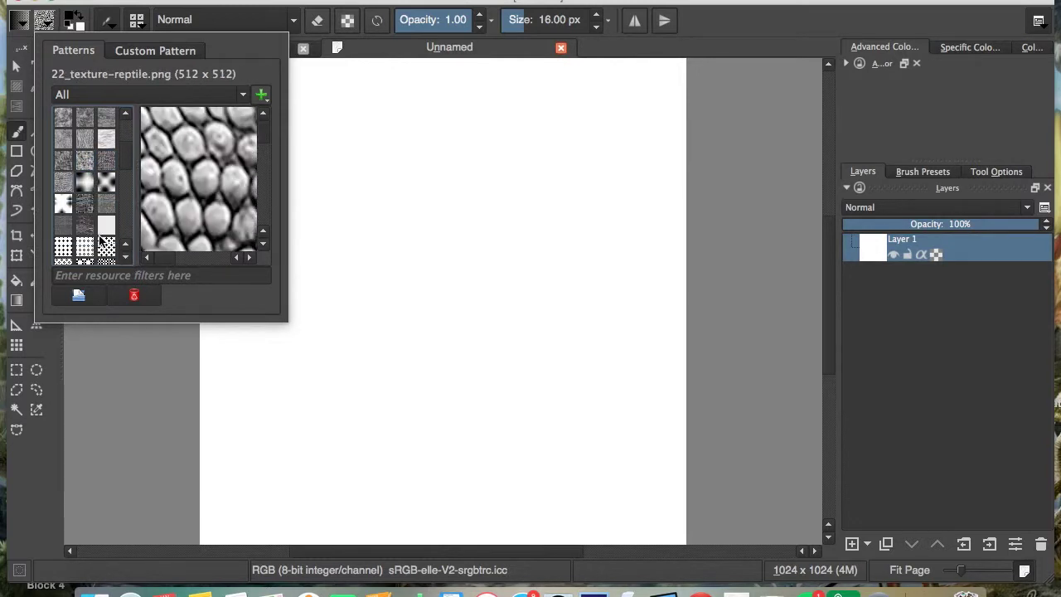
{"action": "left_click", "coordinate": [86, 229]}
{"action": "left_click", "coordinate": [86, 221]}
{"action": "left_click", "coordinate": [86, 231]}
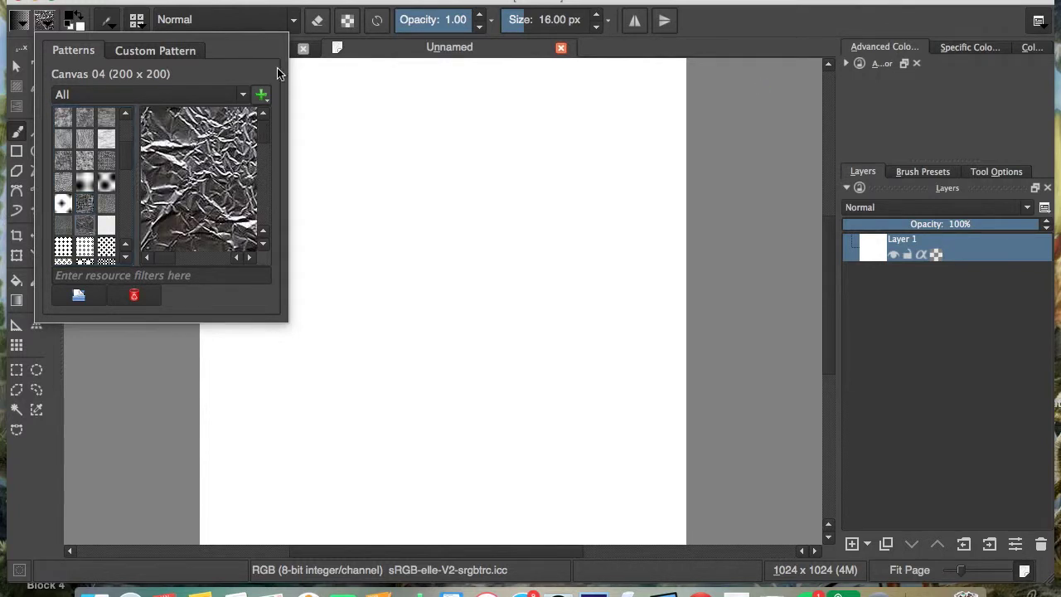
{"action": "left_click", "coordinate": [762, 87]}
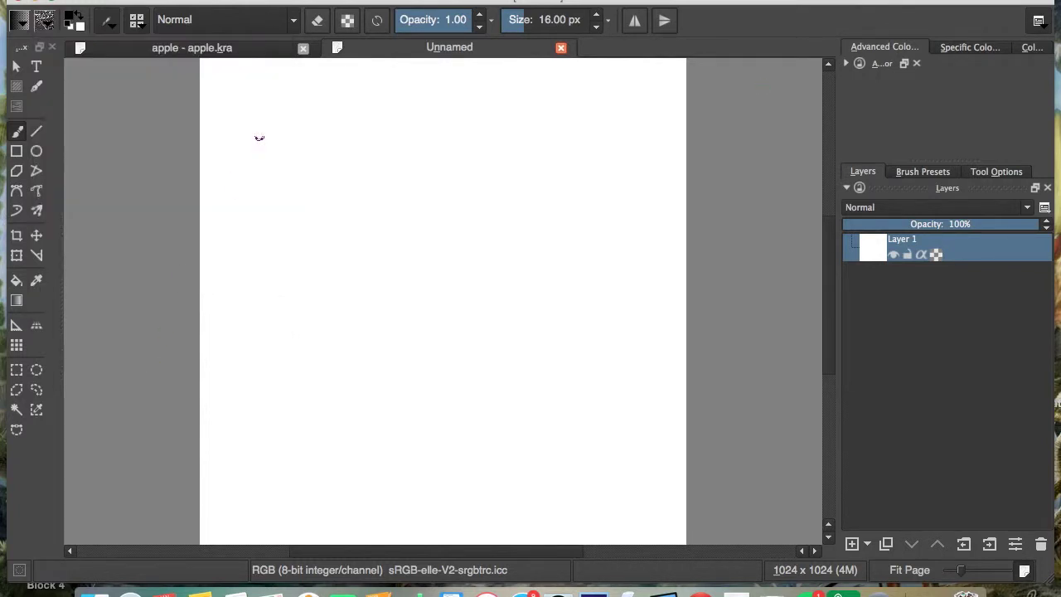
Step: In the apple.kra document, show the texture overlay on Layer 11 and set its opacity to 64%
{"action": "left_click", "coordinate": [239, 50]}
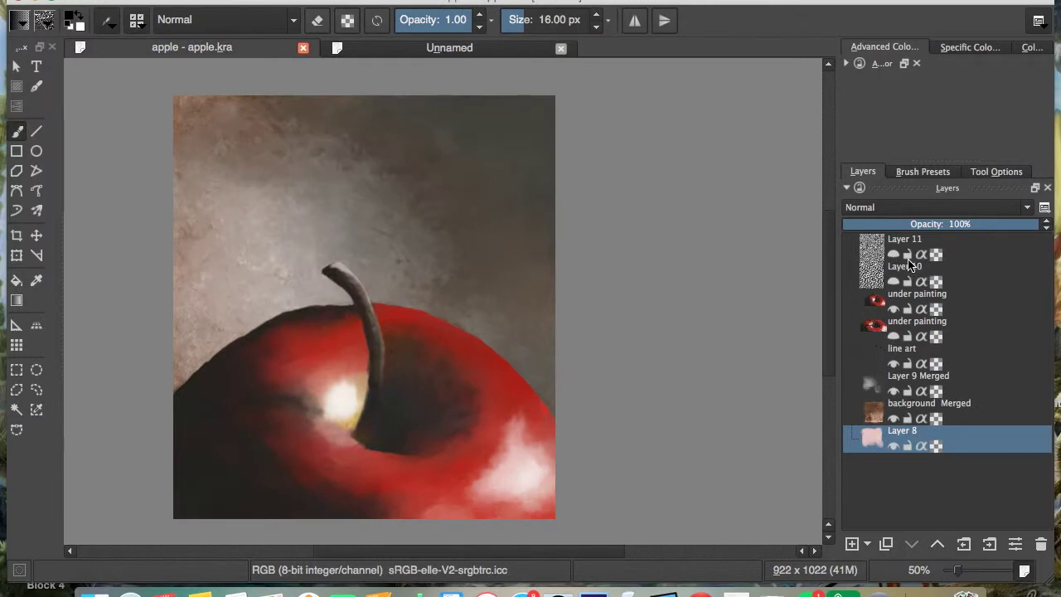
{"action": "left_click", "coordinate": [895, 255]}
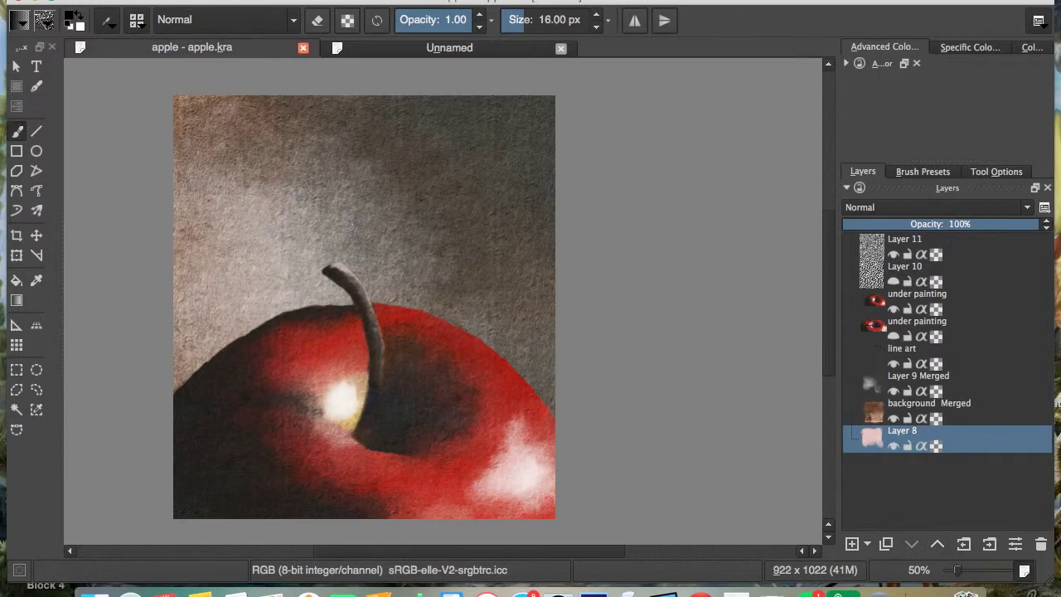
{"action": "left_click", "coordinate": [982, 249]}
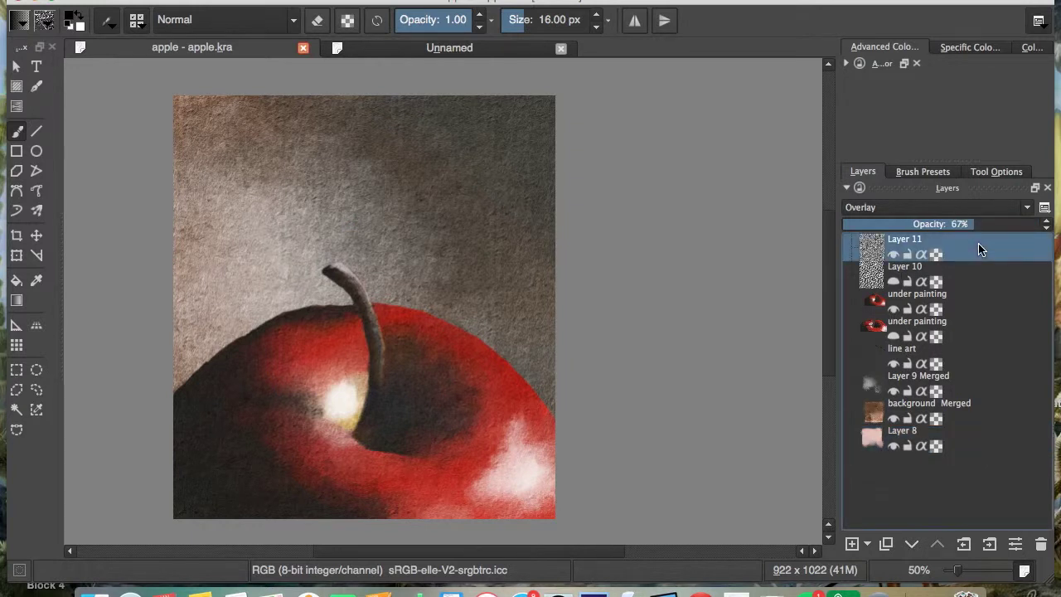
{"action": "left_click", "coordinate": [1004, 227]}
{"action": "left_click_drag", "start_coordinate": [1002, 233], "coordinate": [956, 236]}
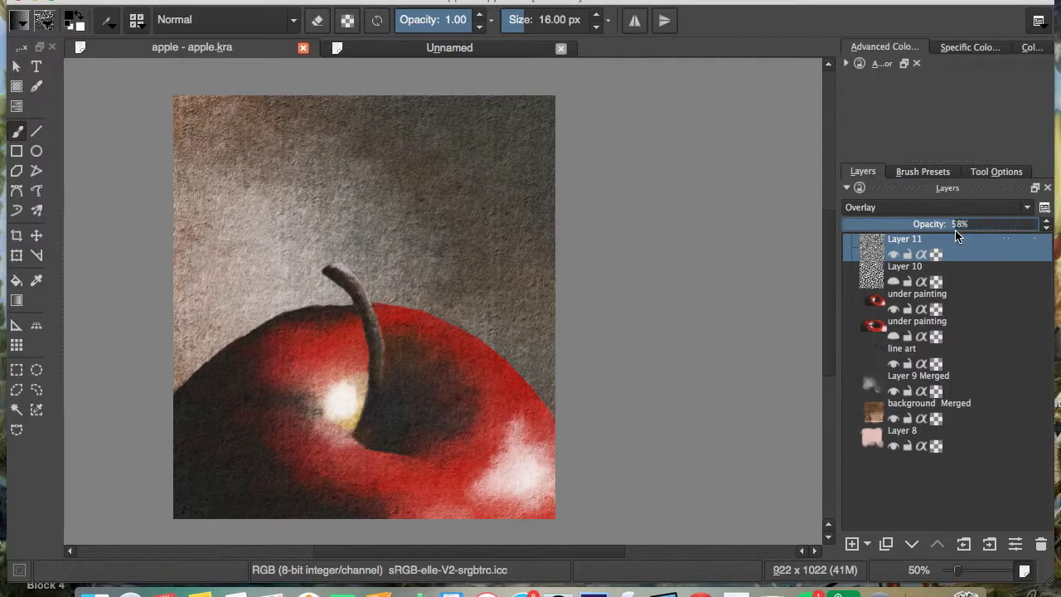
{"action": "left_click_drag", "start_coordinate": [892, 237], "coordinate": [968, 231]}
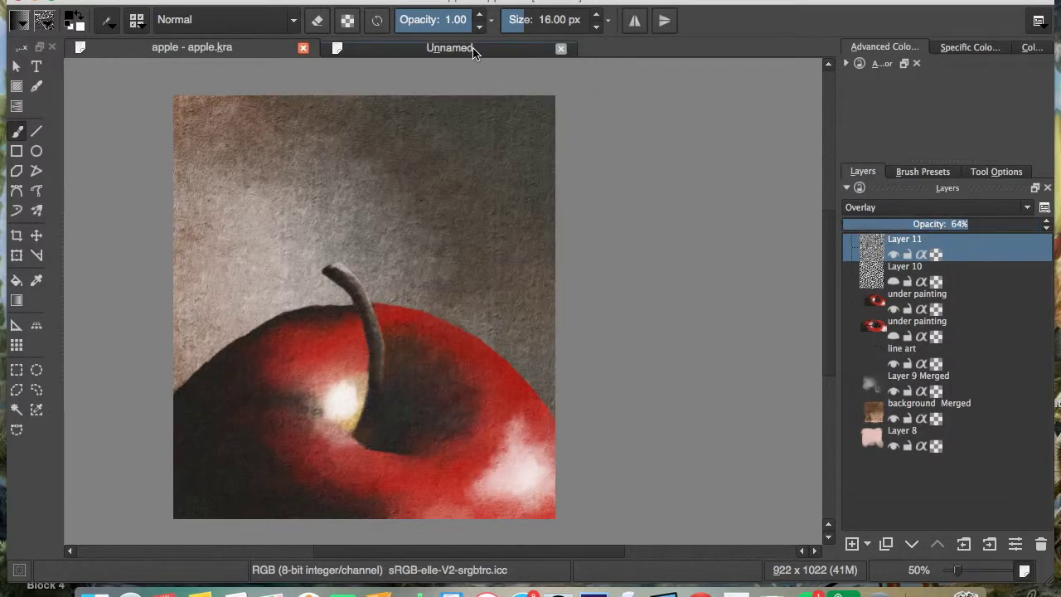
Step: Return to the Unnamed document, turn on eraser mode and switch the workspace to Big_Paint_2
{"action": "left_click", "coordinate": [472, 49]}
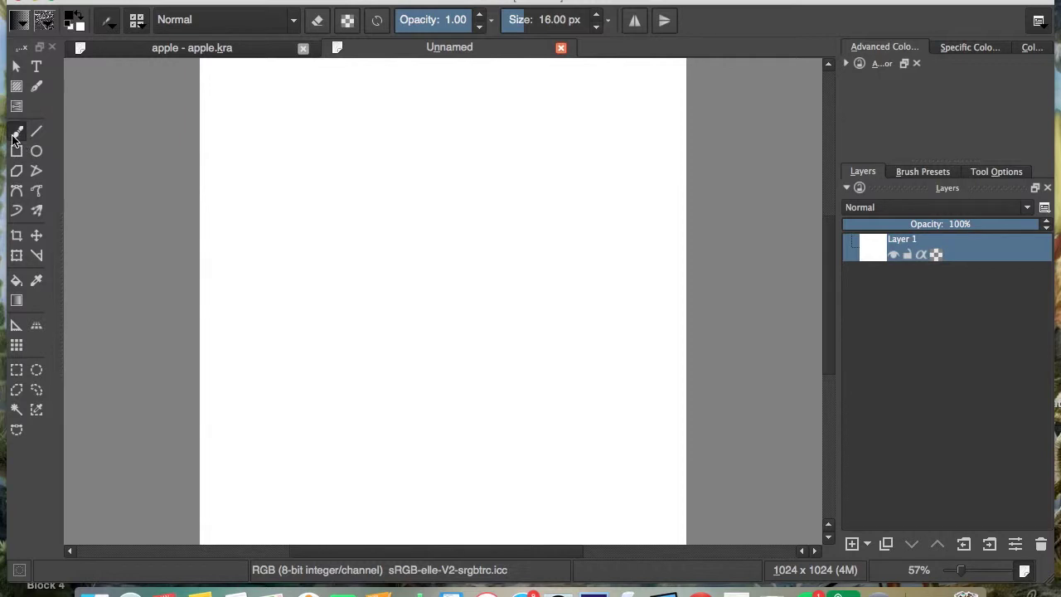
{"action": "left_click", "coordinate": [321, 25]}
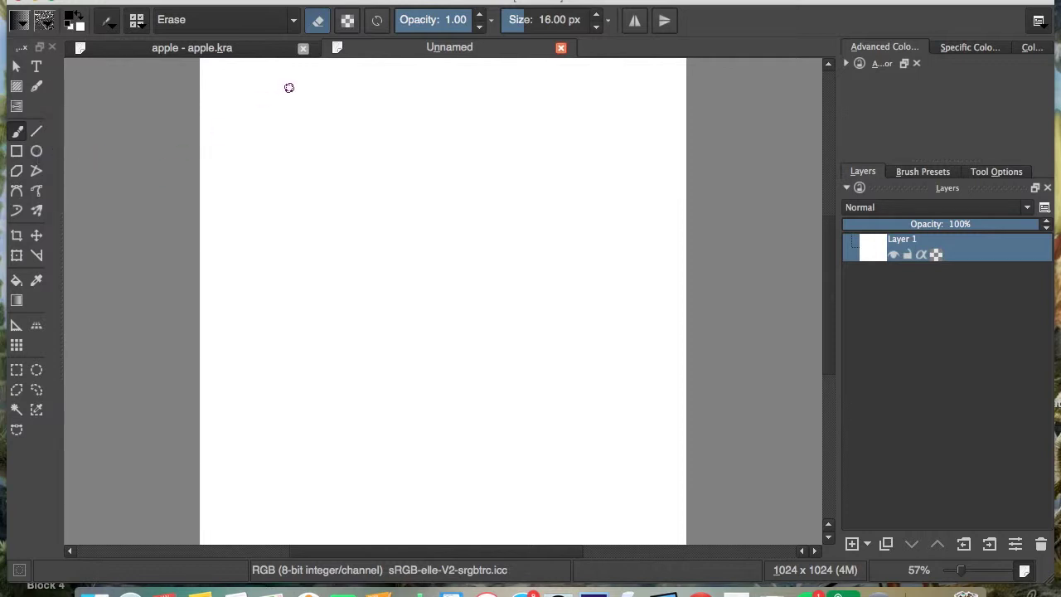
{"action": "left_click", "coordinate": [1037, 22]}
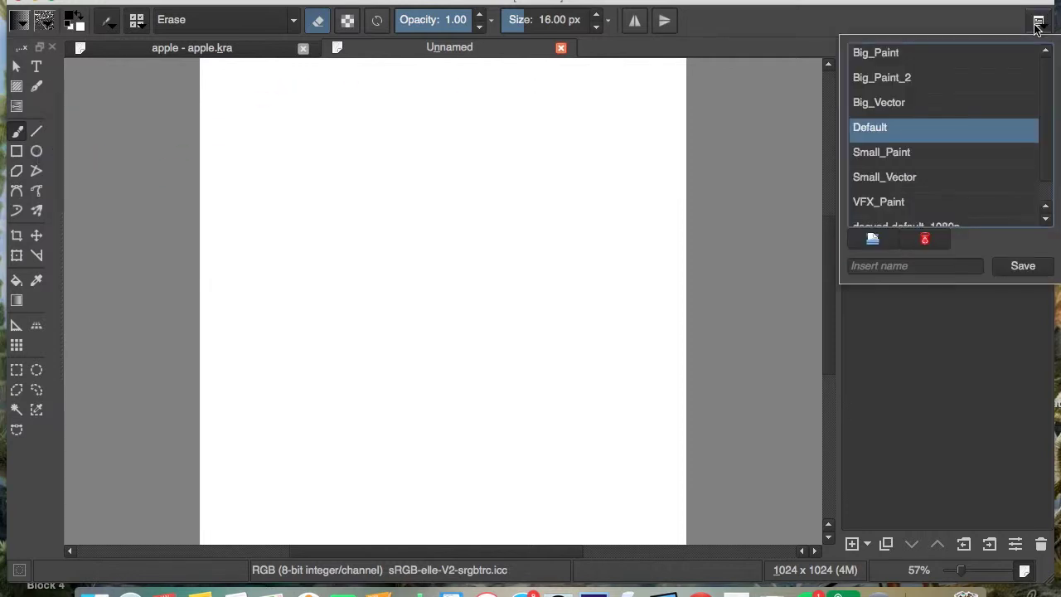
{"action": "left_click", "coordinate": [938, 89]}
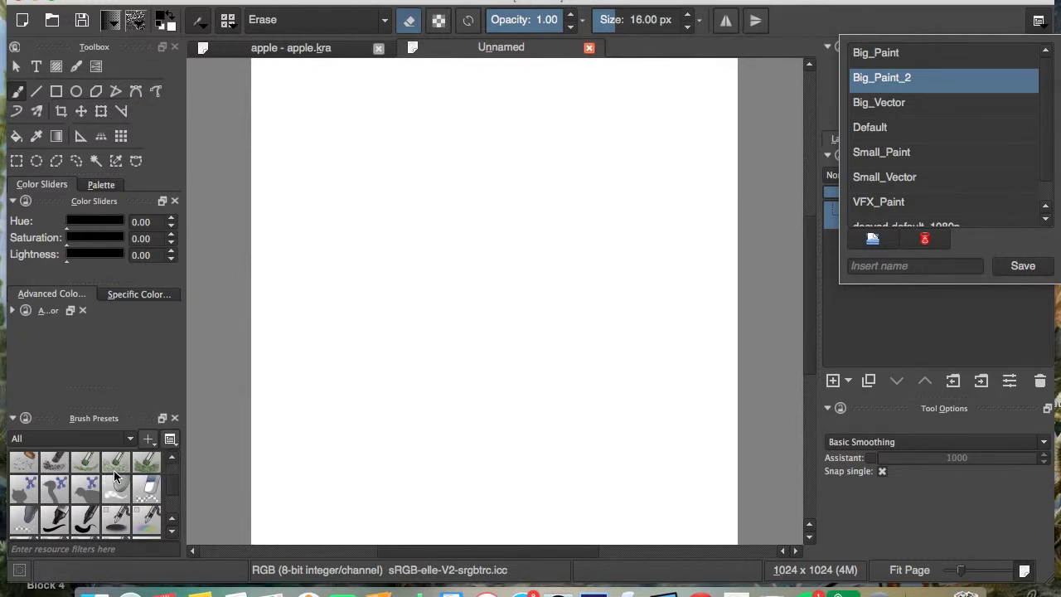
Step: Browse the brush presets, filtering them by the Ink tag and by the Smudge tag
{"action": "left_click", "coordinate": [171, 491]}
{"action": "scroll", "coordinate": [173, 486], "scroll_direction": "down", "scroll_amount": 3}
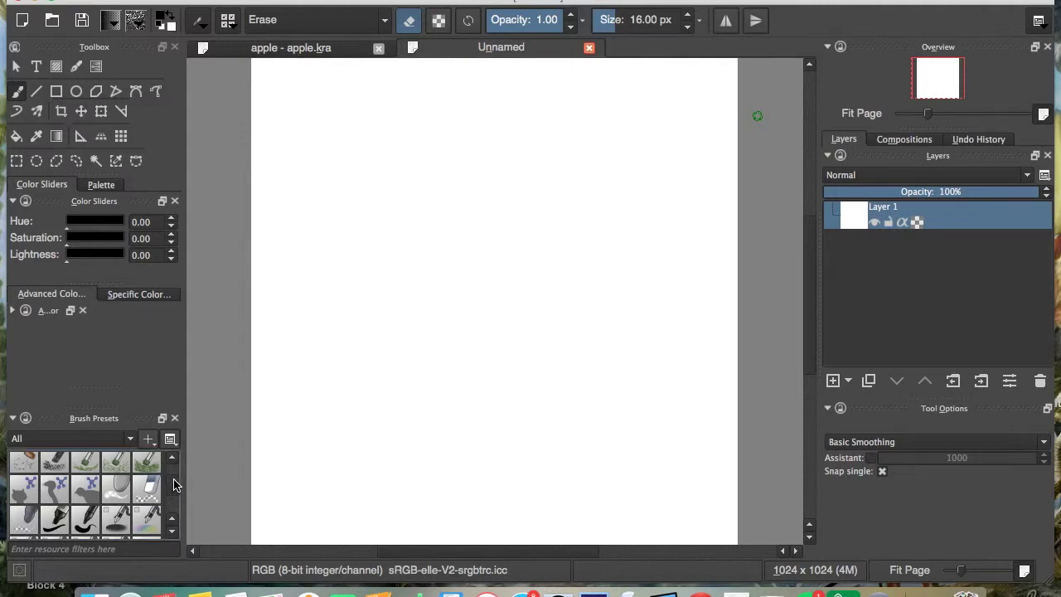
{"action": "left_click", "coordinate": [91, 440]}
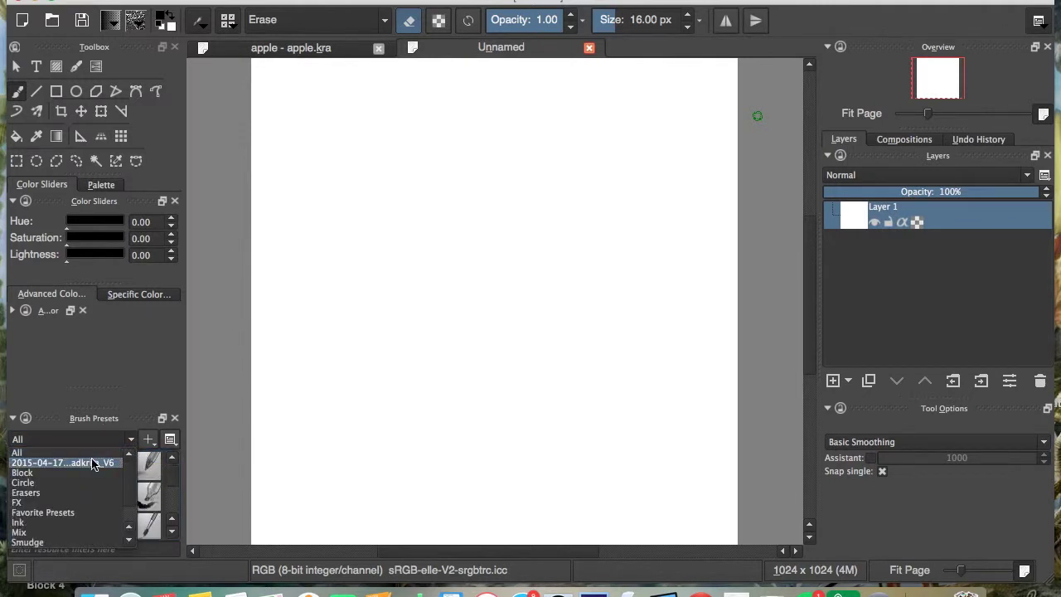
{"action": "left_click", "coordinate": [42, 522]}
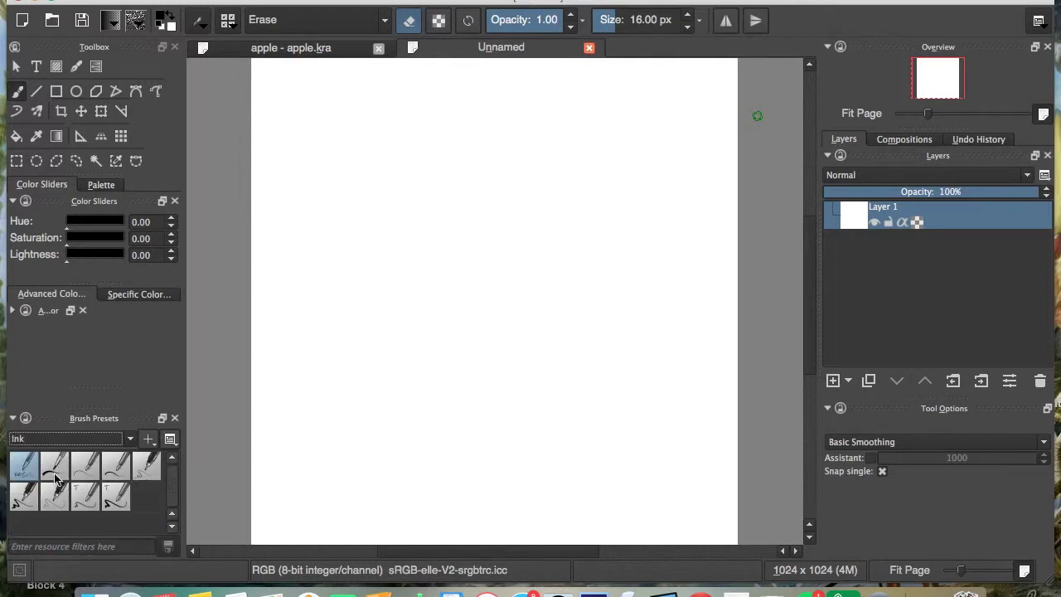
{"action": "left_click", "coordinate": [129, 440]}
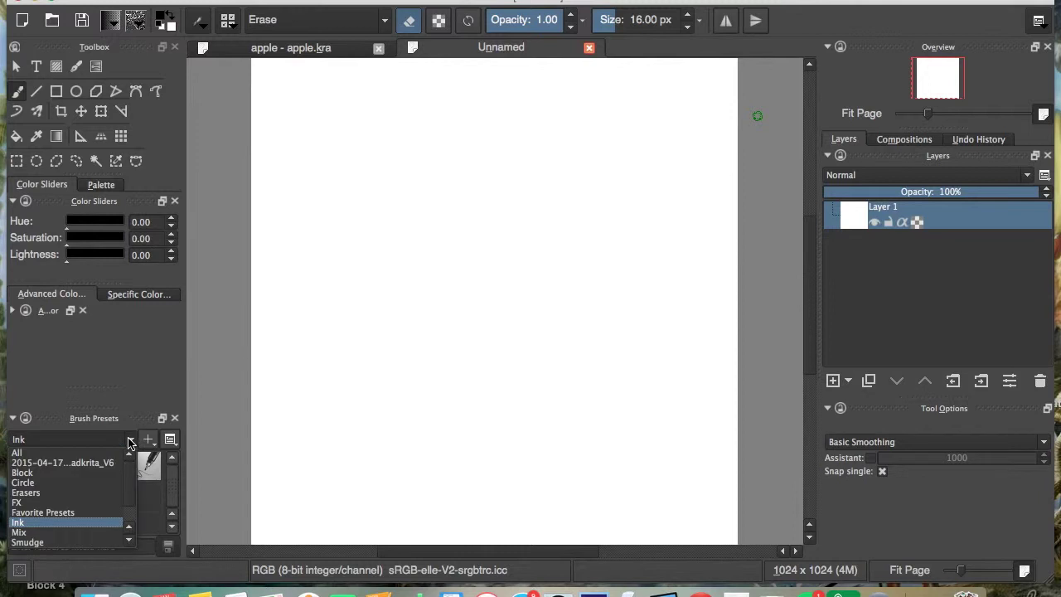
{"action": "left_click", "coordinate": [63, 542]}
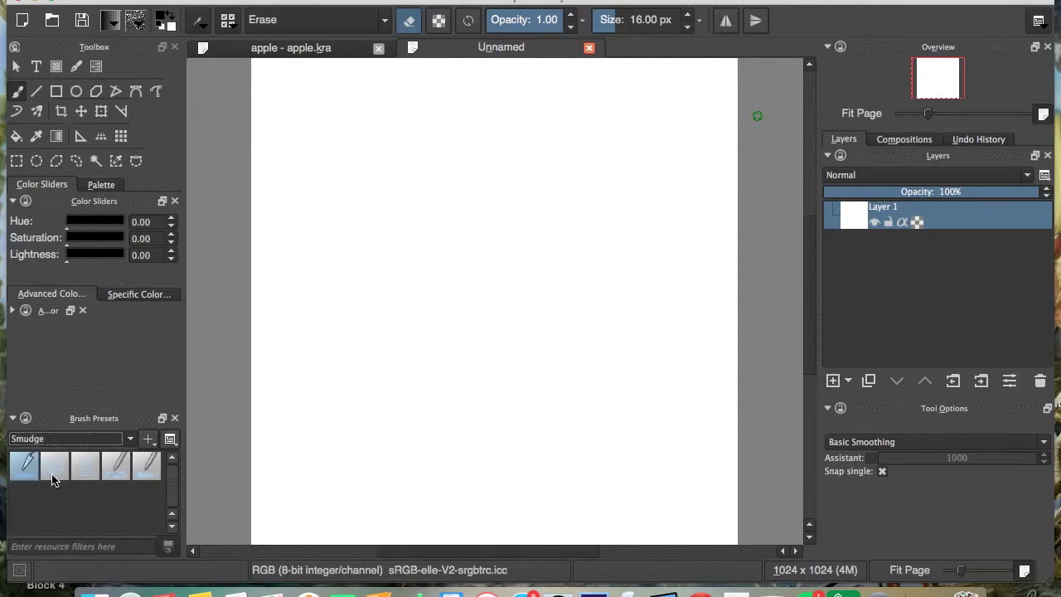
Step: List all brush presets again and select the deevad C4 rake large brush
{"action": "left_click", "coordinate": [128, 439]}
{"action": "left_click", "coordinate": [58, 452]}
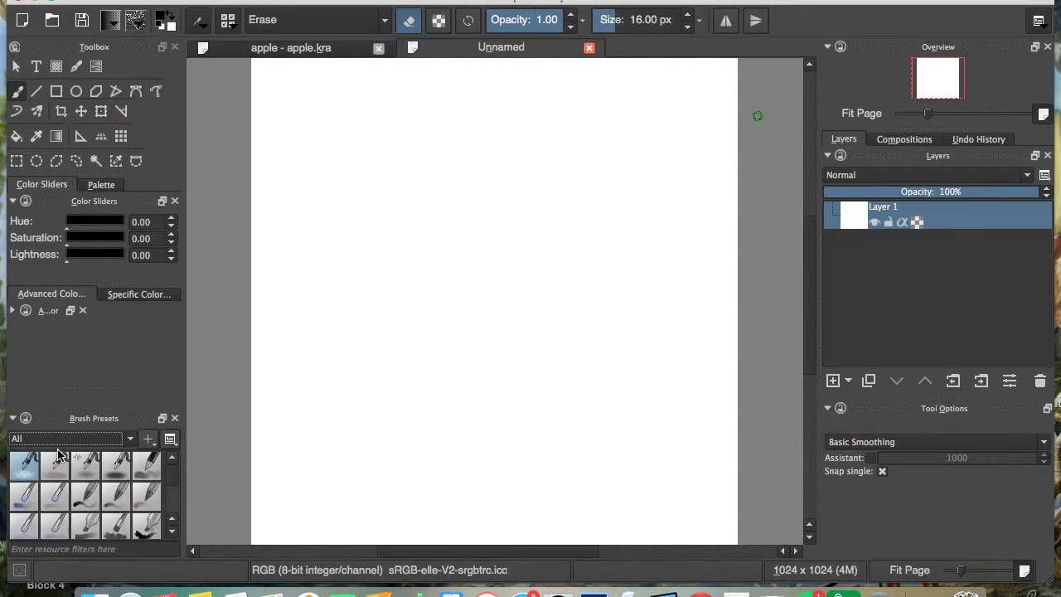
{"action": "scroll", "coordinate": [173, 487], "scroll_direction": "down", "scroll_amount": 3}
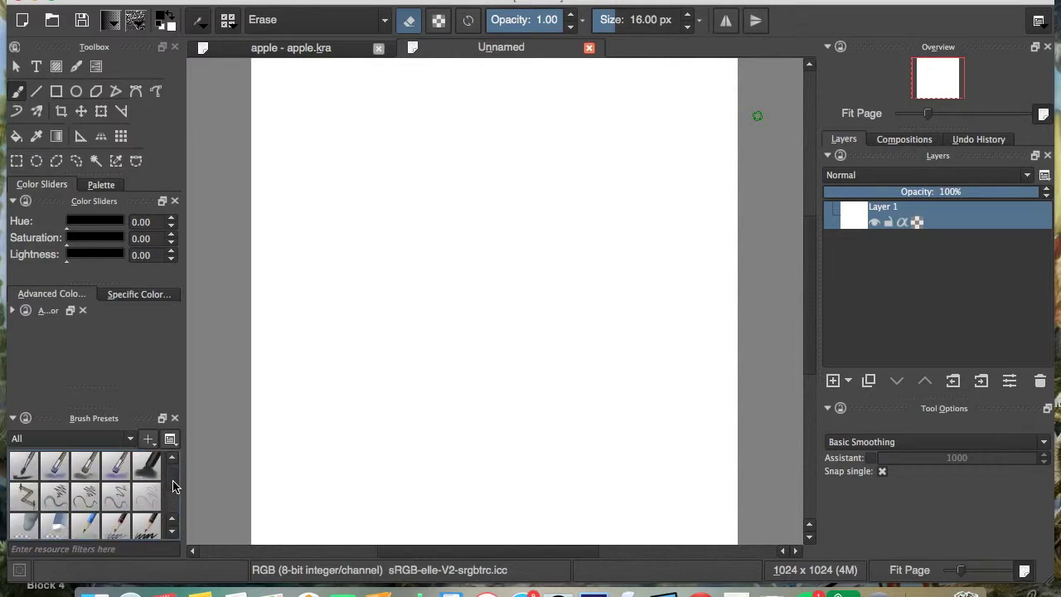
{"action": "scroll", "coordinate": [172, 487], "scroll_direction": "down", "scroll_amount": 3}
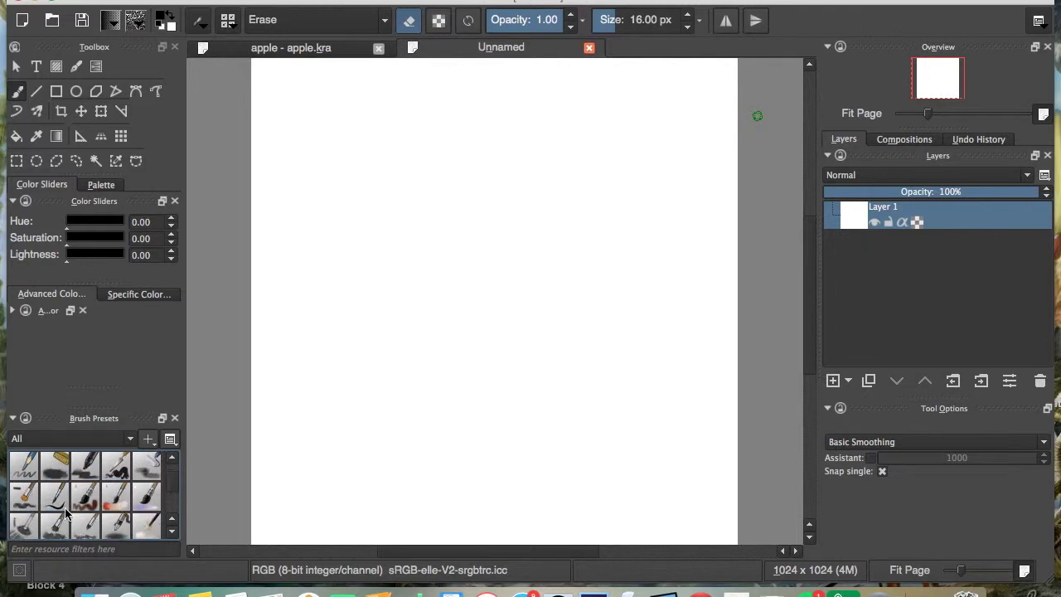
{"action": "left_click", "coordinate": [25, 526]}
{"action": "scroll", "coordinate": [25, 529], "scroll_direction": "down", "scroll_amount": 1}
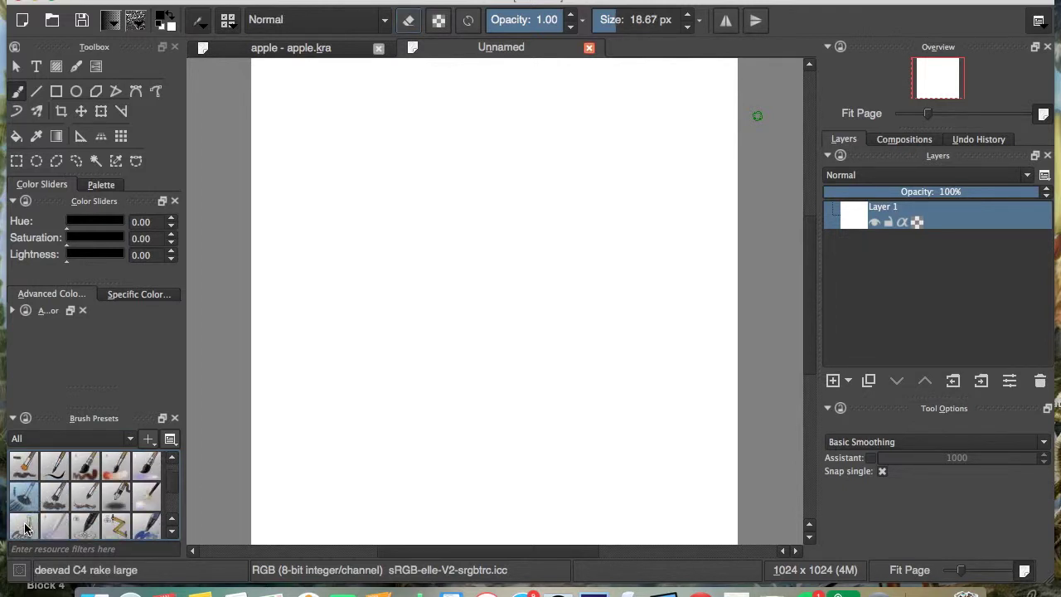
Step: Paint a looping rake stroke across the canvas, try erasing part of it in eraser mode, and undo both strokes
{"action": "mouse_move", "coordinate": [428, 252]}
{"action": "left_mouse_down"}
{"action": "mouse_move", "coordinate": [509, 148]}
{"action": "mouse_move", "coordinate": [576, 194]}
{"action": "mouse_move", "coordinate": [536, 262]}
{"action": "mouse_move", "coordinate": [421, 327]}
{"action": "mouse_move", "coordinate": [479, 426]}
{"action": "mouse_move", "coordinate": [673, 309]}
{"action": "mouse_move", "coordinate": [628, 405]}
{"action": "mouse_move", "coordinate": [544, 339]}
{"action": "mouse_move", "coordinate": [623, 220]}
{"action": "mouse_move", "coordinate": [608, 105]}
{"action": "mouse_move", "coordinate": [469, 127]}
{"action": "mouse_move", "coordinate": [307, 219]}
{"action": "mouse_move", "coordinate": [329, 293]}
{"action": "mouse_move", "coordinate": [317, 361]}
{"action": "mouse_move", "coordinate": [294, 382]}
{"action": "left_mouse_up"}
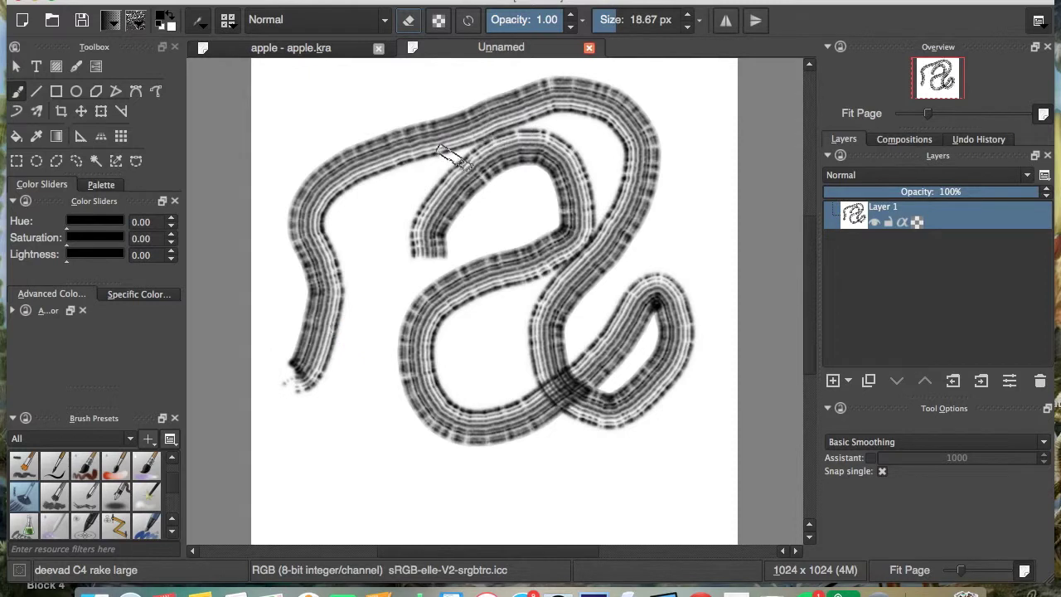
{"action": "left_click", "coordinate": [412, 22]}
{"action": "mouse_move", "coordinate": [340, 131]}
{"action": "left_mouse_down"}
{"action": "mouse_move", "coordinate": [374, 142]}
{"action": "mouse_move", "coordinate": [487, 171]}
{"action": "mouse_move", "coordinate": [553, 166]}
{"action": "mouse_move", "coordinate": [533, 147]}
{"action": "mouse_move", "coordinate": [415, 313]}
{"action": "mouse_move", "coordinate": [406, 244]}
{"action": "mouse_move", "coordinate": [515, 257]}
{"action": "mouse_move", "coordinate": [622, 229]}
{"action": "mouse_move", "coordinate": [593, 178]}
{"action": "mouse_move", "coordinate": [578, 247]}
{"action": "mouse_move", "coordinate": [587, 238]}
{"action": "mouse_move", "coordinate": [605, 326]}
{"action": "mouse_move", "coordinate": [559, 375]}
{"action": "mouse_move", "coordinate": [510, 315]}
{"action": "mouse_move", "coordinate": [589, 350]}
{"action": "mouse_move", "coordinate": [651, 315]}
{"action": "mouse_move", "coordinate": [576, 280]}
{"action": "mouse_move", "coordinate": [551, 425]}
{"action": "mouse_move", "coordinate": [463, 382]}
{"action": "mouse_move", "coordinate": [569, 336]}
{"action": "mouse_move", "coordinate": [520, 240]}
{"action": "mouse_move", "coordinate": [432, 291]}
{"action": "mouse_move", "coordinate": [366, 296]}
{"action": "mouse_move", "coordinate": [378, 218]}
{"action": "mouse_move", "coordinate": [535, 133]}
{"action": "left_mouse_up"}
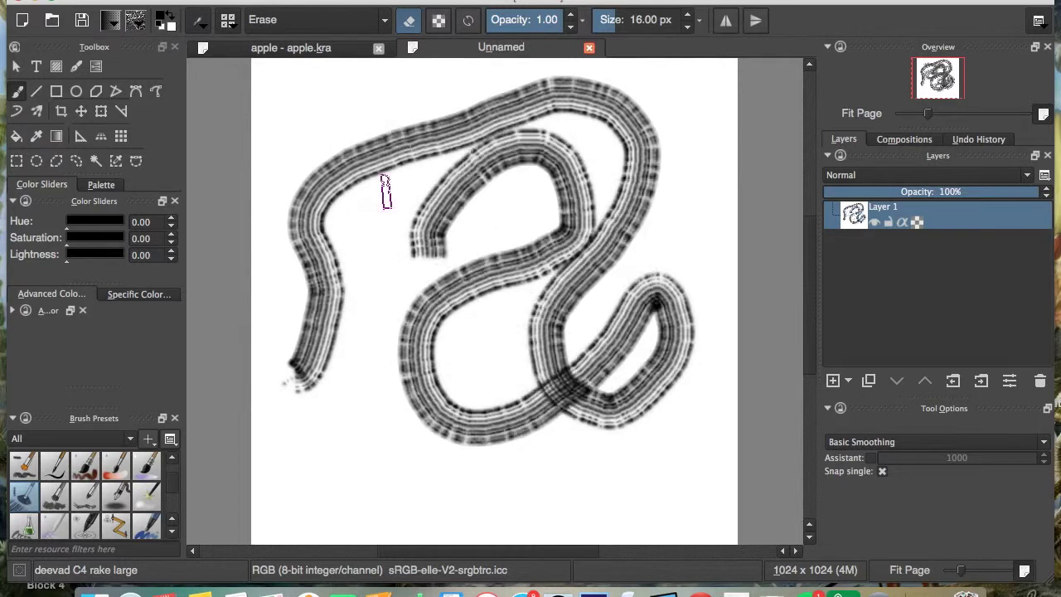
{"action": "key", "text": "ctrl+z"}
{"action": "key", "text": "ctrl+z"}
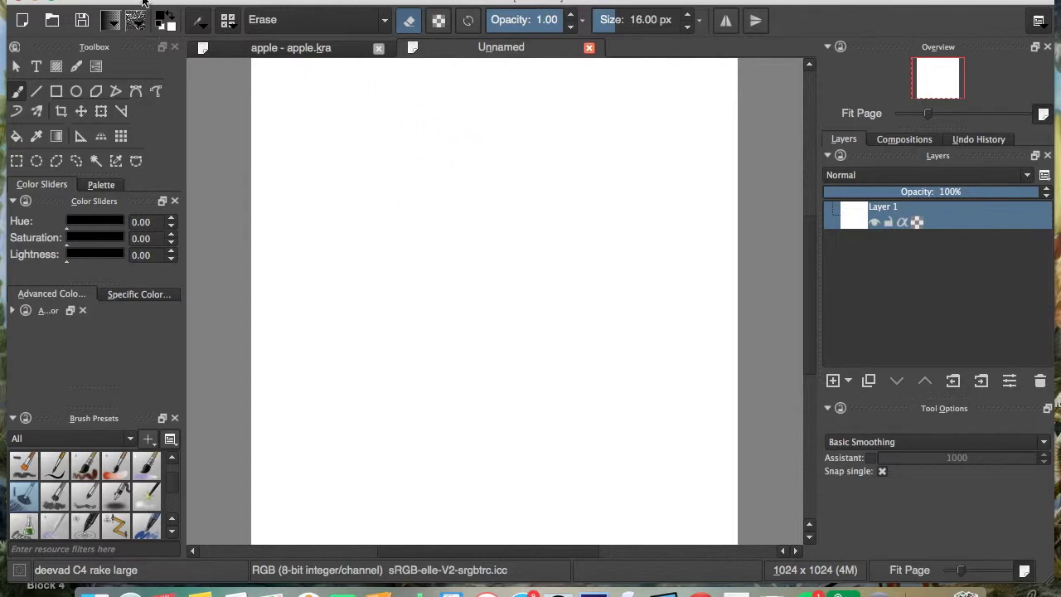
{"action": "left_click", "coordinate": [146, 2]}
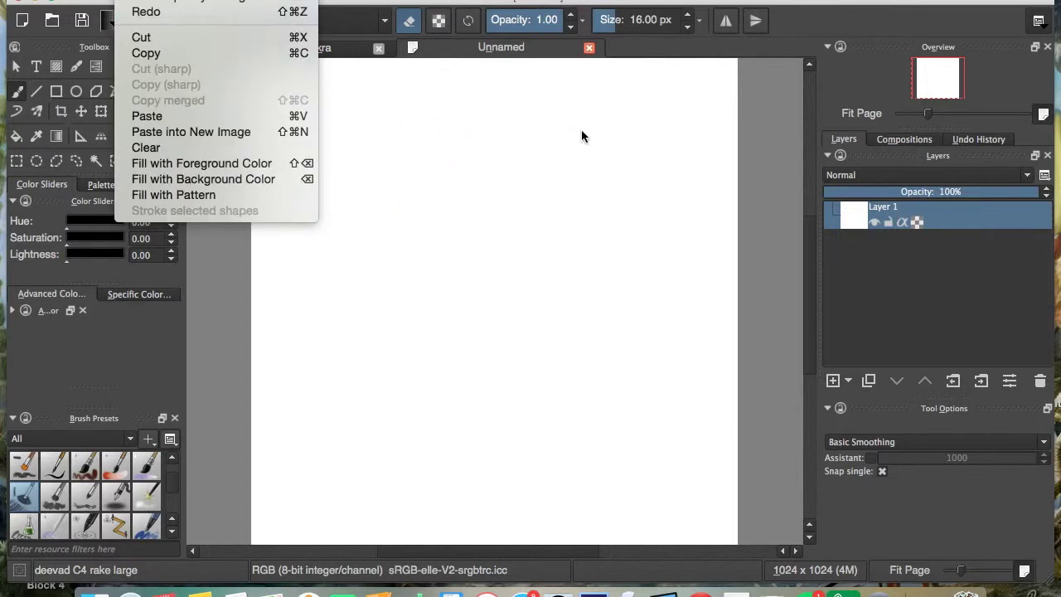
{"action": "left_click", "coordinate": [751, 197]}
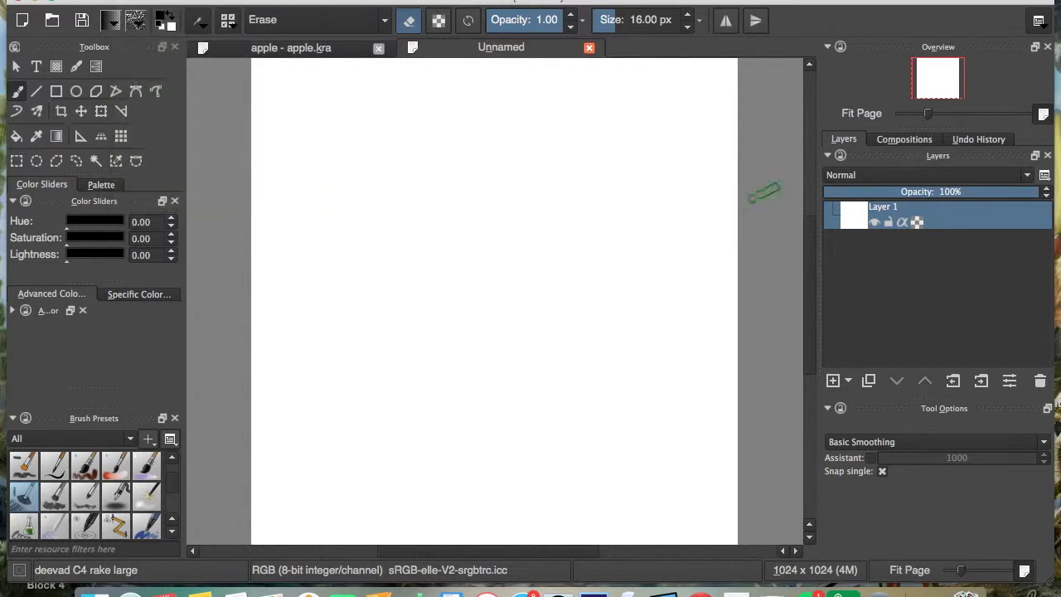
Step: Add a new paint layer above Layer 1 and name it work
{"action": "left_click", "coordinate": [834, 381]}
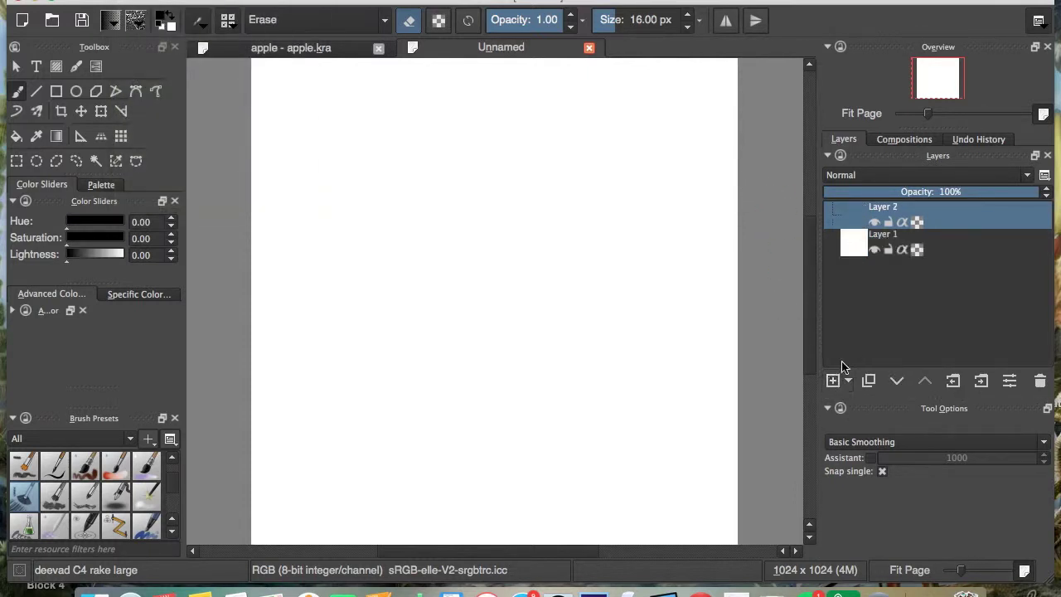
{"action": "double_click", "coordinate": [885, 208]}
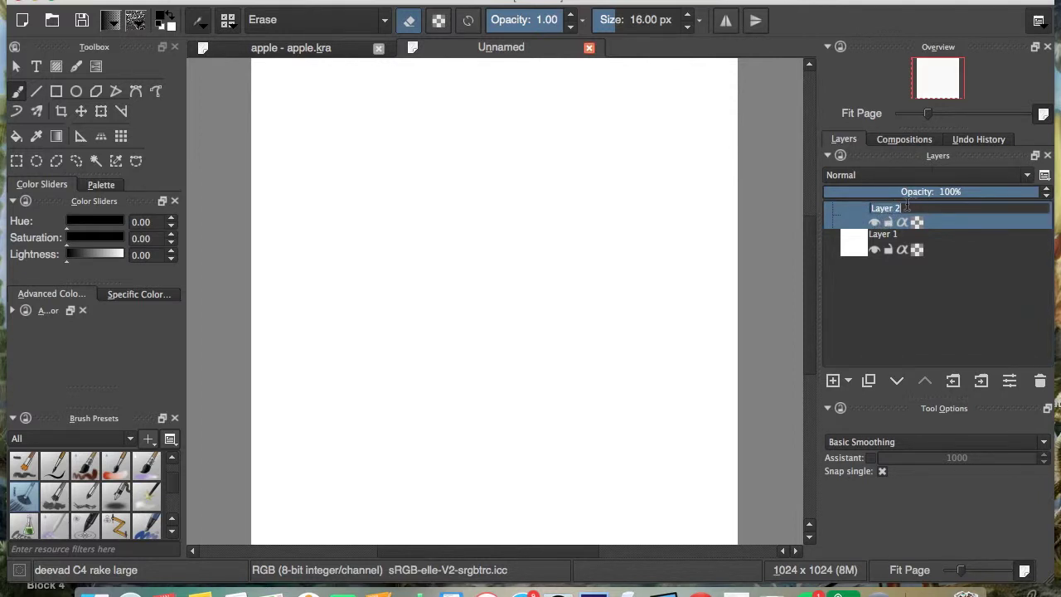
{"action": "type", "text": "work"}
{"action": "key", "text": "Return"}
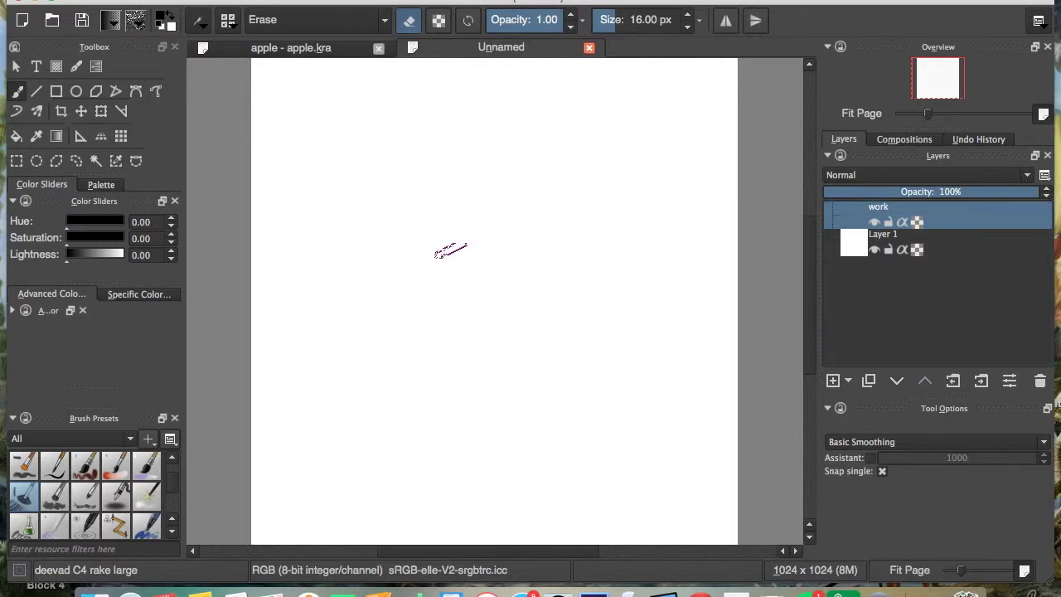
Step: Select the deevad C2 watercolor brush preset and paint a thick black looping shape on the work layer
{"action": "left_click", "coordinate": [117, 466]}
{"action": "mouse_move", "coordinate": [424, 204]}
{"action": "left_mouse_down"}
{"action": "mouse_move", "coordinate": [489, 241]}
{"action": "mouse_move", "coordinate": [418, 366]}
{"action": "mouse_move", "coordinate": [445, 434]}
{"action": "mouse_move", "coordinate": [558, 329]}
{"action": "mouse_move", "coordinate": [532, 197]}
{"action": "mouse_move", "coordinate": [415, 177]}
{"action": "mouse_move", "coordinate": [342, 256]}
{"action": "mouse_move", "coordinate": [355, 366]}
{"action": "mouse_move", "coordinate": [486, 313]}
{"action": "mouse_move", "coordinate": [574, 220]}
{"action": "mouse_move", "coordinate": [515, 183]}
{"action": "mouse_move", "coordinate": [592, 204]}
{"action": "left_mouse_up"}
{"action": "key", "text": "ctrl+z"}
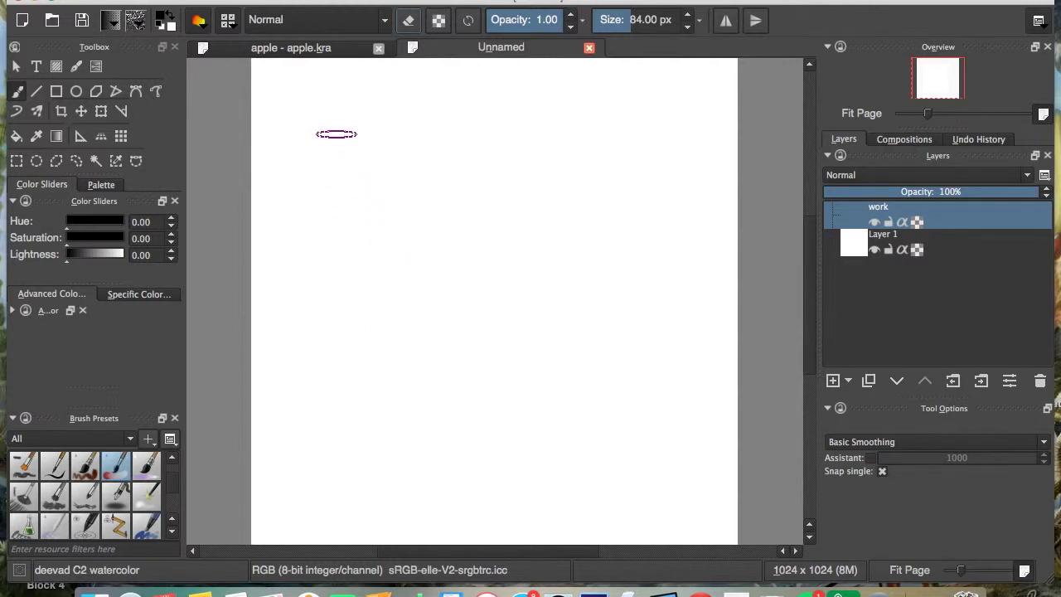
{"action": "mouse_move", "coordinate": [344, 159]}
{"action": "left_mouse_down"}
{"action": "mouse_move", "coordinate": [373, 244]}
{"action": "mouse_move", "coordinate": [474, 315]}
{"action": "mouse_move", "coordinate": [429, 286]}
{"action": "mouse_move", "coordinate": [451, 237]}
{"action": "mouse_move", "coordinate": [552, 213]}
{"action": "mouse_move", "coordinate": [539, 220]}
{"action": "left_mouse_up"}
Step: Try erasing loops inside the black shape in eraser mode, undo the erasing, and clear the work layer
{"action": "left_click", "coordinate": [410, 20]}
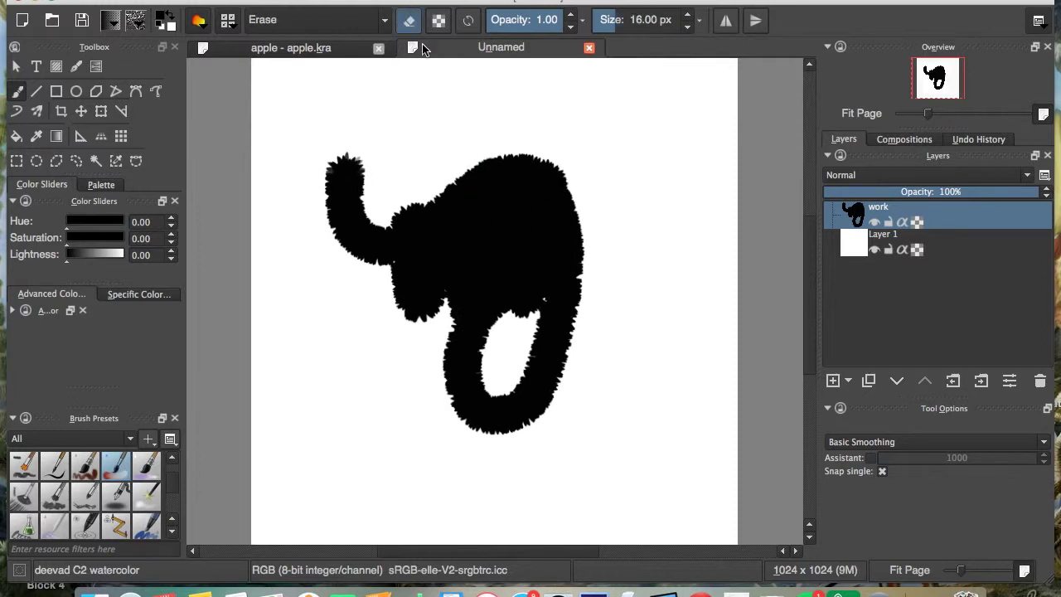
{"action": "mouse_move", "coordinate": [478, 237]}
{"action": "left_mouse_down"}
{"action": "mouse_move", "coordinate": [535, 229]}
{"action": "mouse_move", "coordinate": [485, 204]}
{"action": "mouse_move", "coordinate": [462, 264]}
{"action": "mouse_move", "coordinate": [472, 281]}
{"action": "mouse_move", "coordinate": [422, 263]}
{"action": "mouse_move", "coordinate": [415, 295]}
{"action": "mouse_move", "coordinate": [467, 228]}
{"action": "left_mouse_up"}
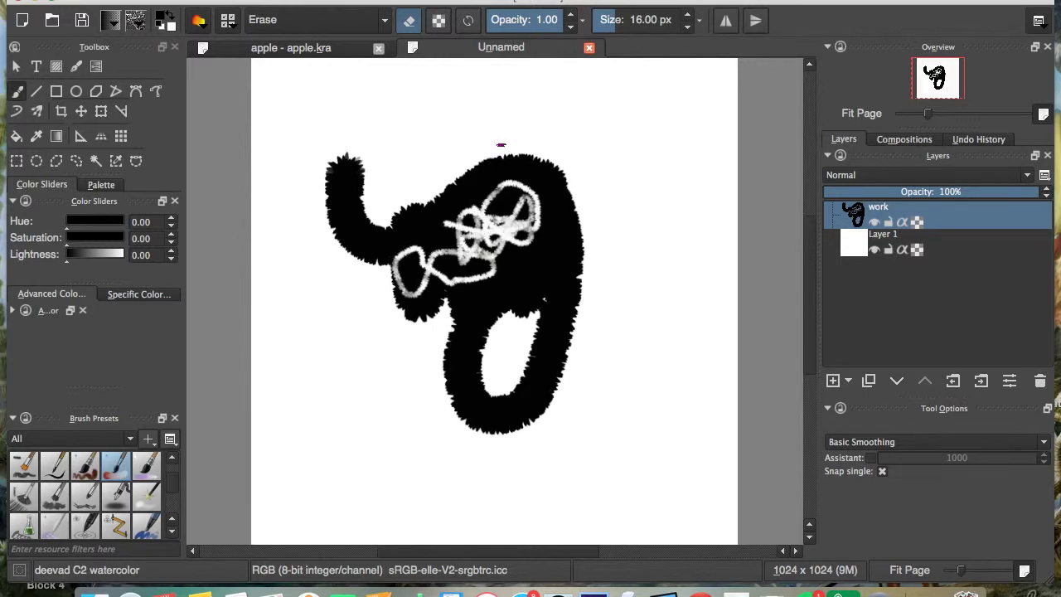
{"action": "key", "text": "ctrl+z"}
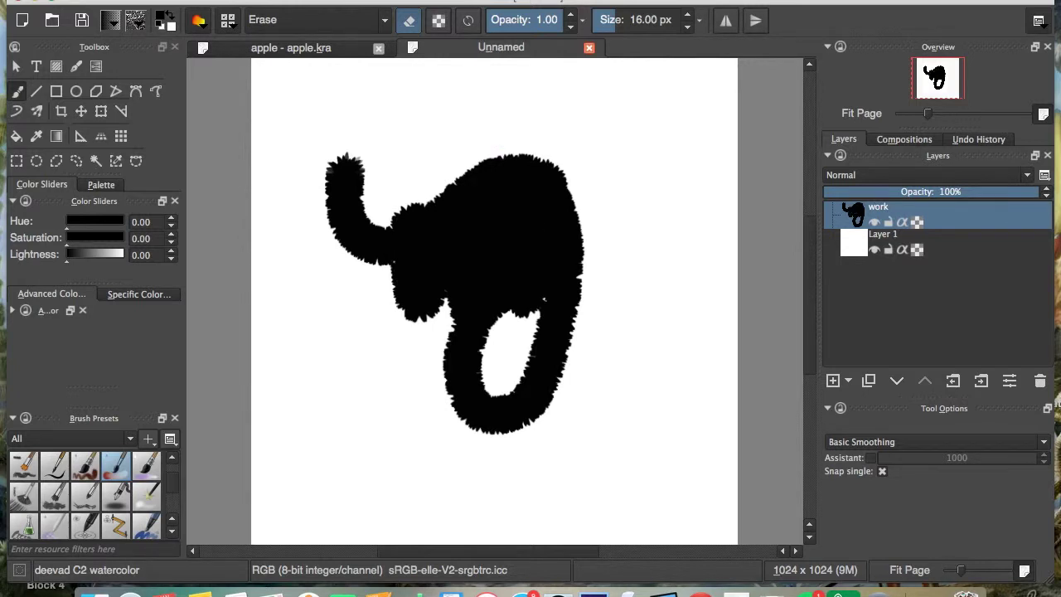
{"action": "key", "text": "Delete"}
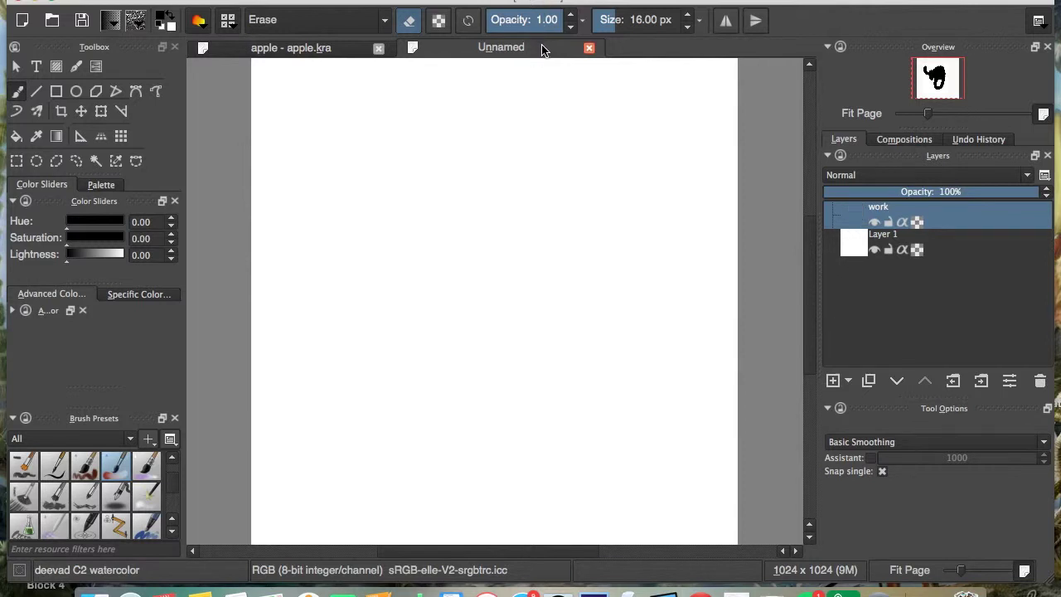
Step: Set the brush opacity to 0.94, turn off eraser mode, and paint a thick S-shaped stroke near the middle of the canvas
{"action": "left_click_drag", "start_coordinate": [533, 26], "coordinate": [560, 26]}
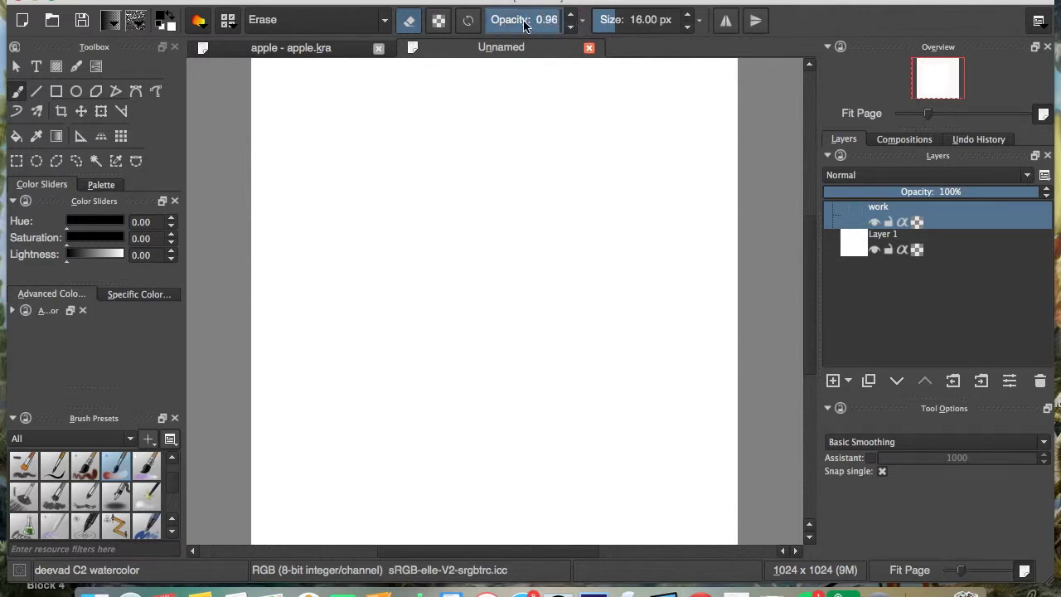
{"action": "left_click", "coordinate": [524, 25]}
{"action": "left_click", "coordinate": [572, 31]}
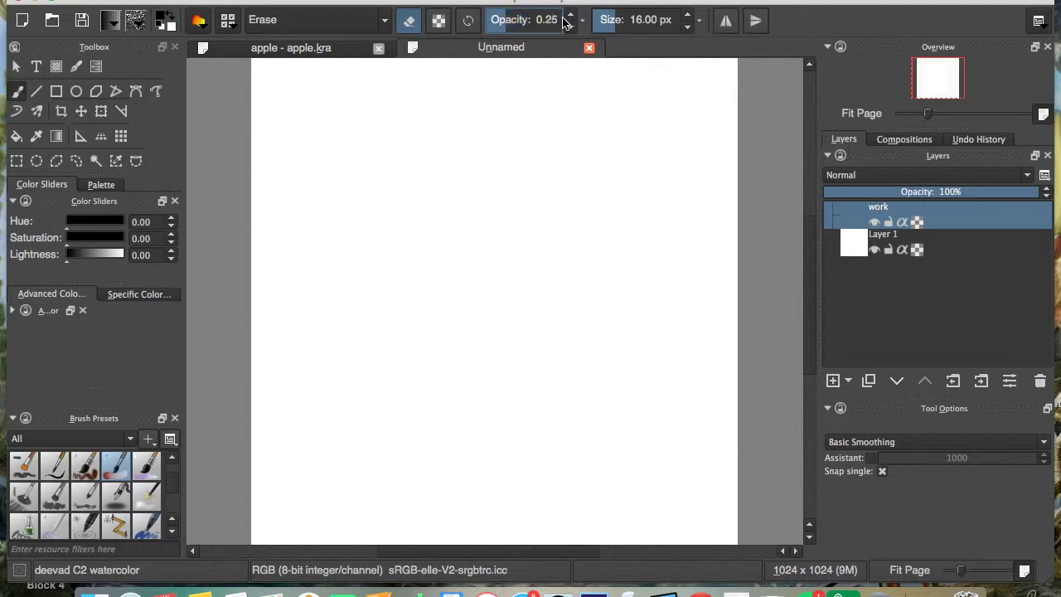
{"action": "left_click", "coordinate": [570, 14]}
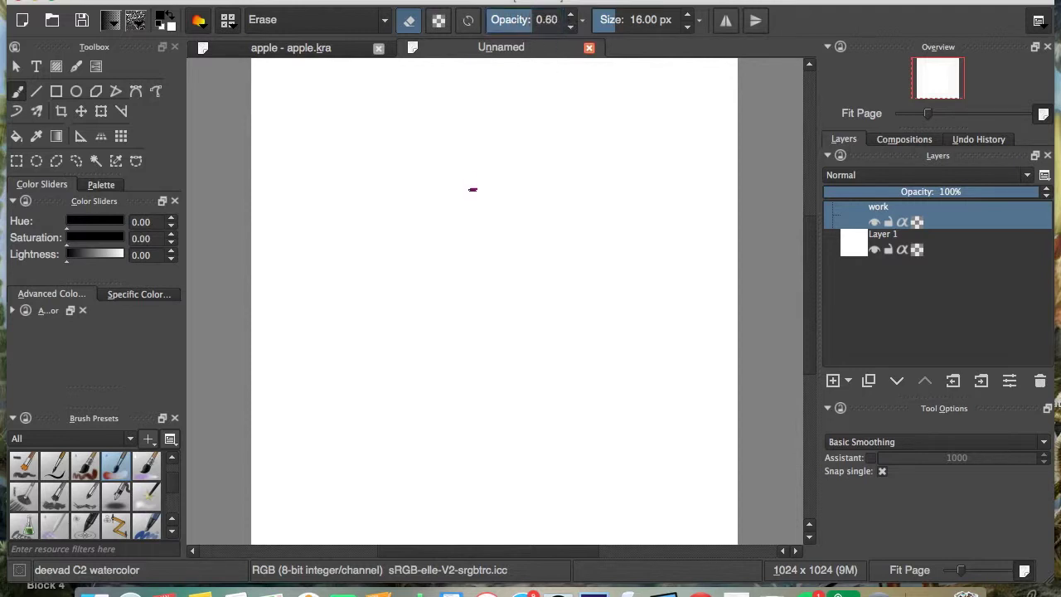
{"action": "left_click", "coordinate": [548, 20]}
{"action": "left_click", "coordinate": [561, 22]}
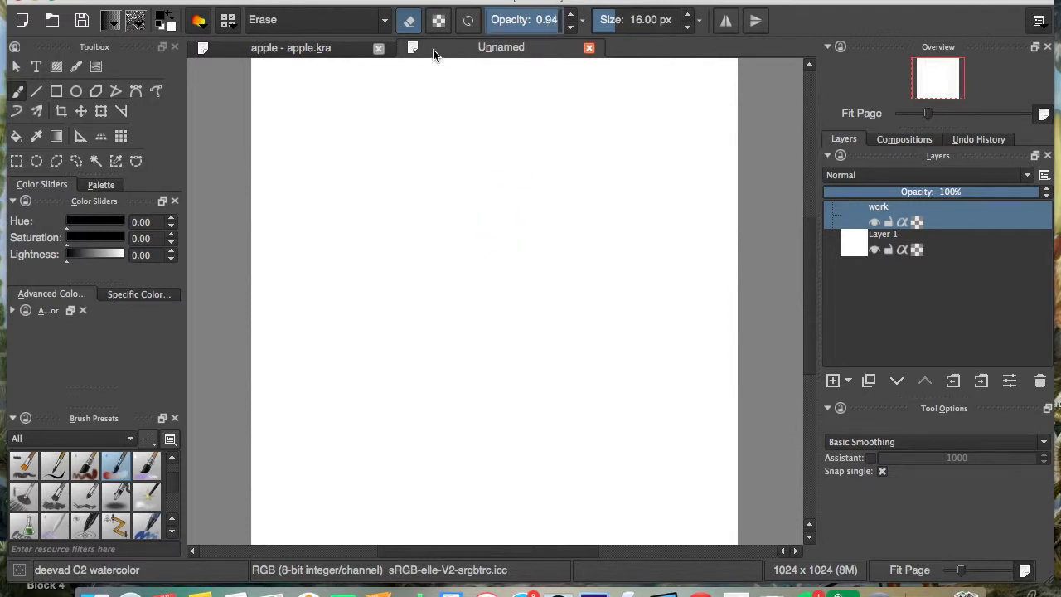
{"action": "left_click", "coordinate": [411, 25]}
{"action": "mouse_move", "coordinate": [485, 156]}
{"action": "left_mouse_down"}
{"action": "mouse_move", "coordinate": [473, 221]}
{"action": "mouse_move", "coordinate": [436, 332]}
{"action": "left_mouse_up"}
Step: Paint a wavy stroke to the right of the S at reduced opacity and another to its left at 0.45 opacity
{"action": "left_click", "coordinate": [532, 19]}
{"action": "mouse_move", "coordinate": [522, 106]}
{"action": "left_mouse_down"}
{"action": "mouse_move", "coordinate": [601, 162]}
{"action": "mouse_move", "coordinate": [622, 307]}
{"action": "mouse_move", "coordinate": [614, 356]}
{"action": "left_mouse_up"}
{"action": "left_click", "coordinate": [502, 20]}
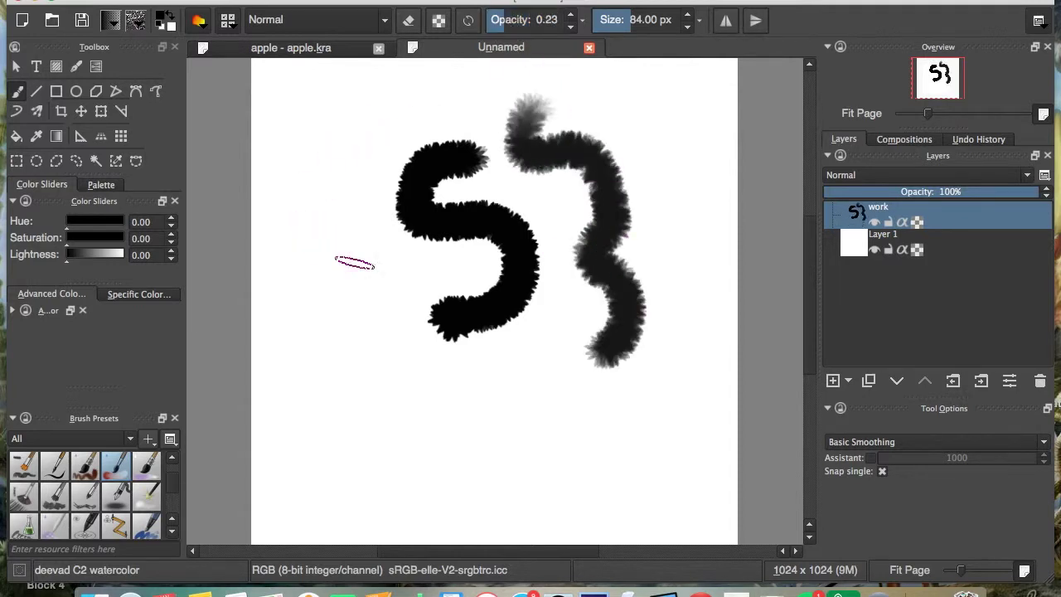
{"action": "left_click", "coordinate": [520, 19]}
{"action": "mouse_move", "coordinate": [340, 158]}
{"action": "left_mouse_down"}
{"action": "mouse_move", "coordinate": [398, 457]}
{"action": "mouse_move", "coordinate": [502, 472]}
{"action": "left_mouse_up"}
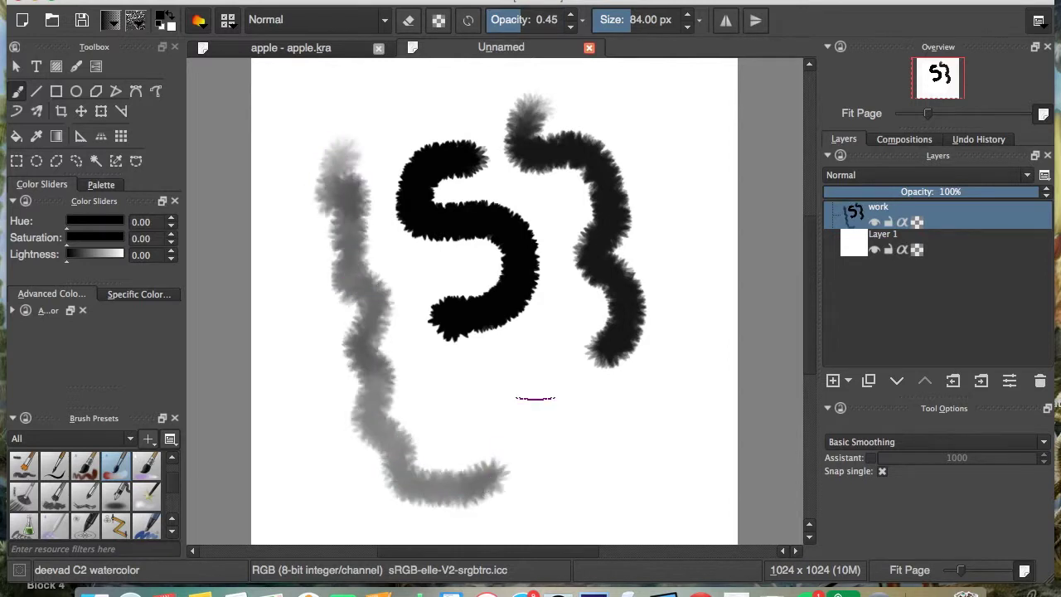
Step: Paint a stroke over the S at 0.81 opacity, and a second one with the brush size raised to 370.83 px
{"action": "left_click", "coordinate": [583, 22]}
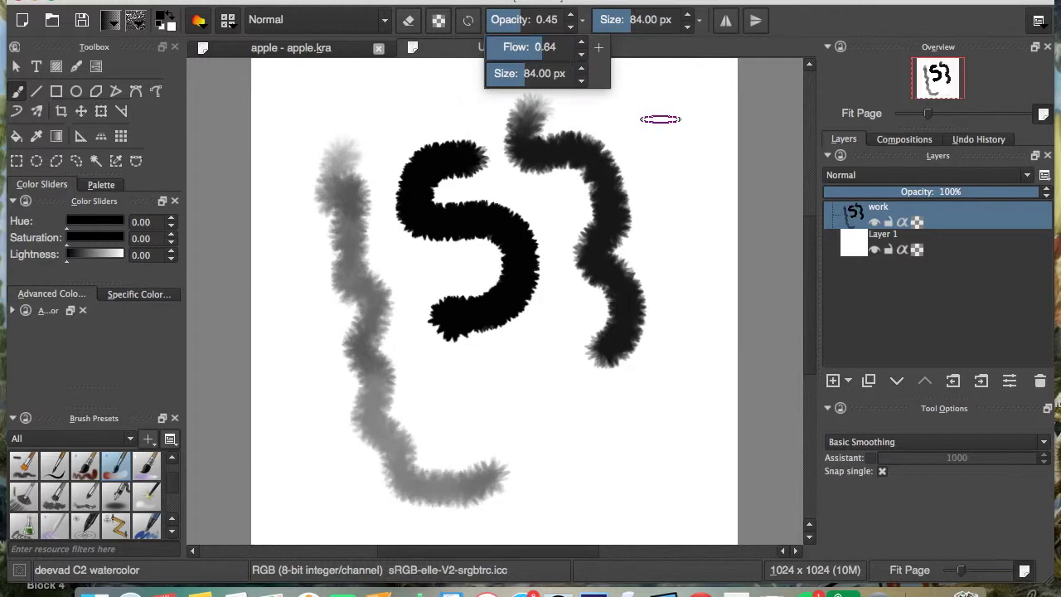
{"action": "left_click_drag", "start_coordinate": [547, 24], "coordinate": [565, 25]}
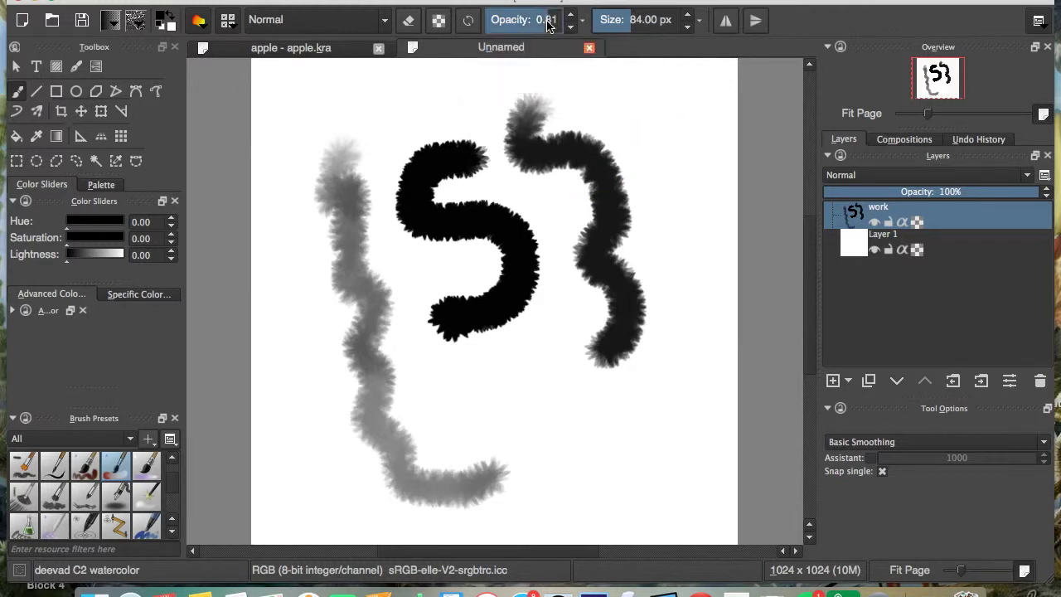
{"action": "mouse_move", "coordinate": [665, 133]}
{"action": "left_mouse_down"}
{"action": "mouse_move", "coordinate": [539, 237]}
{"action": "mouse_move", "coordinate": [469, 390]}
{"action": "mouse_move", "coordinate": [466, 363]}
{"action": "left_mouse_up"}
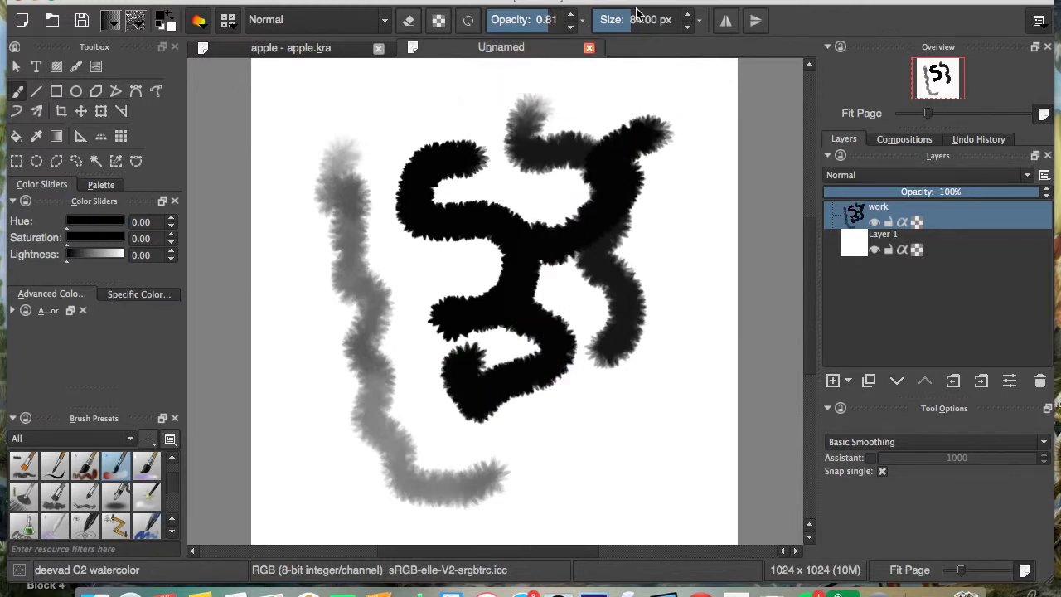
{"action": "left_click_drag", "start_coordinate": [645, 20], "coordinate": [659, 20]}
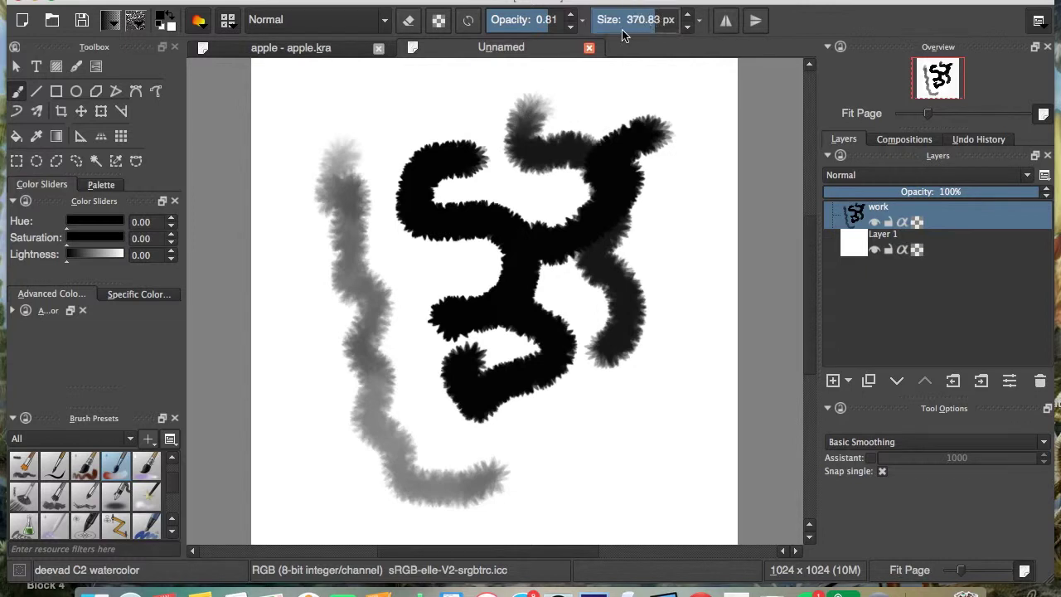
{"action": "mouse_move", "coordinate": [656, 135]}
{"action": "left_mouse_down"}
{"action": "mouse_move", "coordinate": [591, 186]}
{"action": "mouse_move", "coordinate": [585, 288]}
{"action": "mouse_move", "coordinate": [476, 390]}
{"action": "left_mouse_up"}
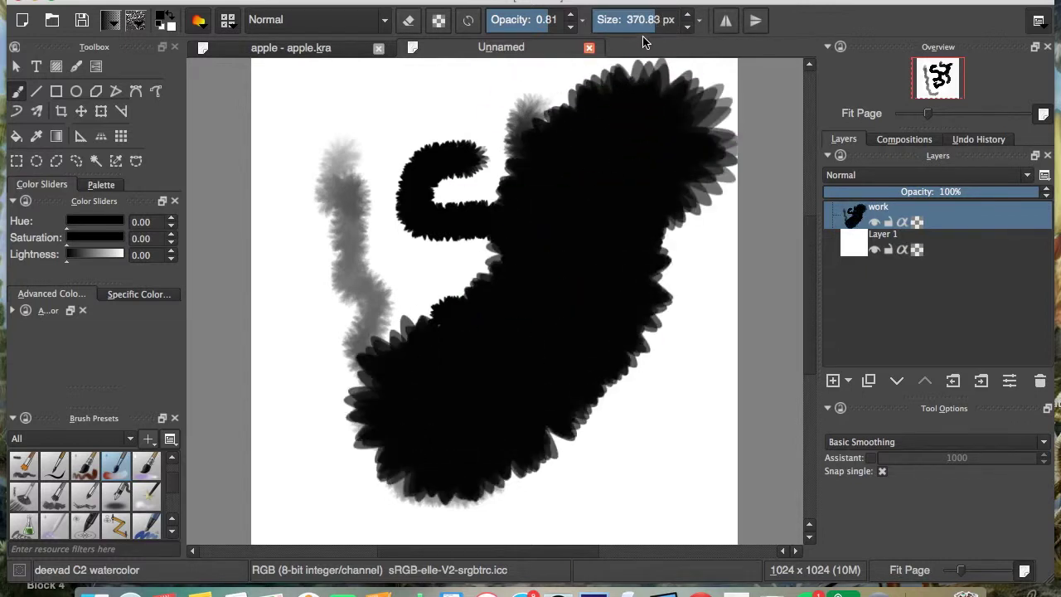
Step: Undo the last four brush strokes, keeping the S-shaped stroke
{"action": "key", "text": "ctrl+z"}
{"action": "key", "text": "ctrl+z"}
{"action": "key", "text": "ctrl+z"}
{"action": "key", "text": "ctrl+z"}
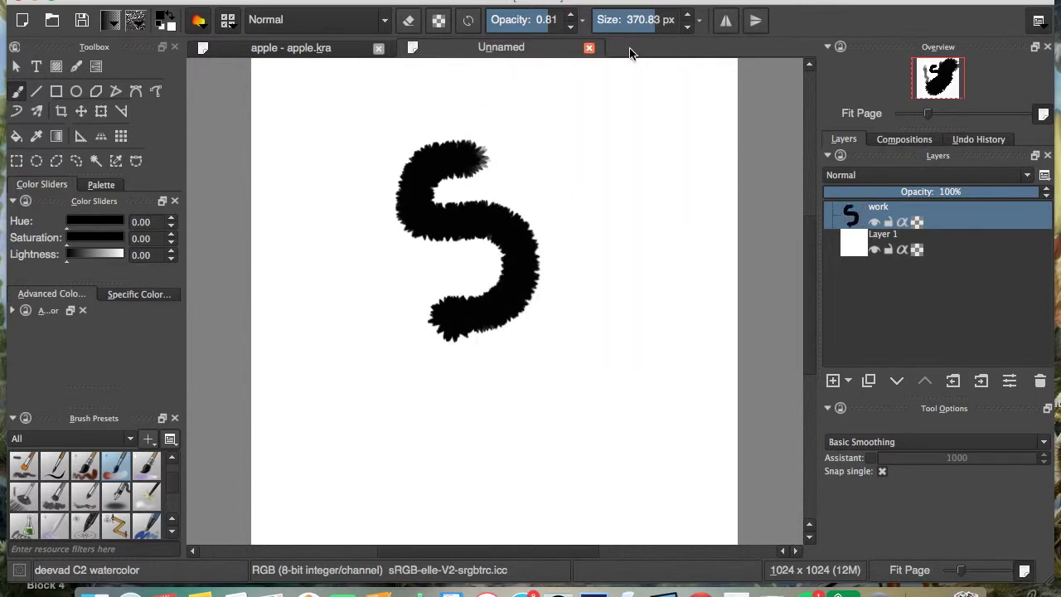
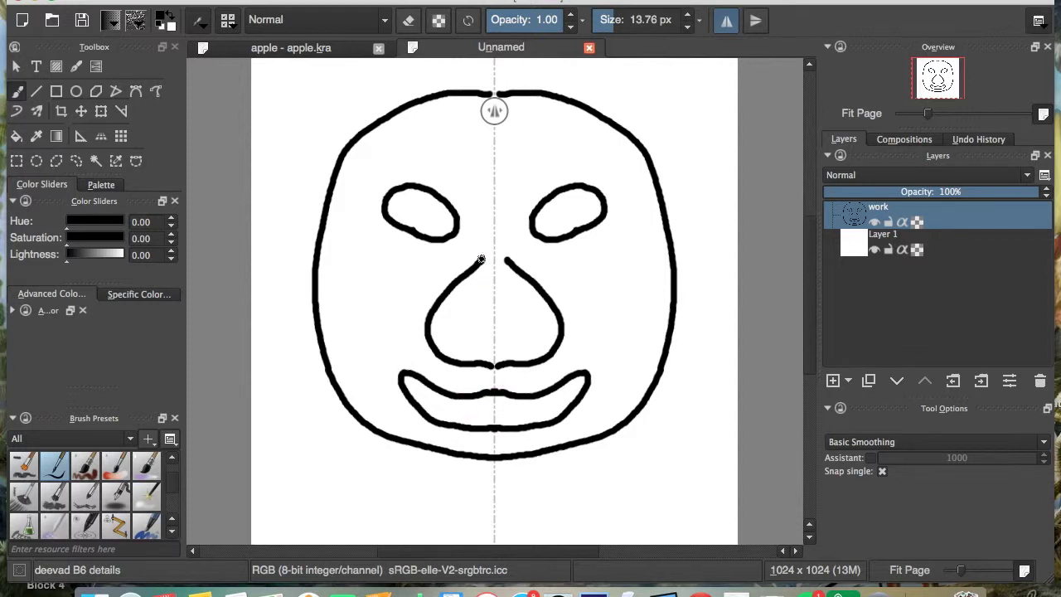
Step: Add pupils, a jagged hairline, ears and a neck to the face using horizontal mirroring
{"action": "mouse_move", "coordinate": [413, 226]}
{"action": "left_mouse_down"}
{"action": "mouse_move", "coordinate": [433, 204]}
{"action": "mouse_move", "coordinate": [448, 214]}
{"action": "left_mouse_up"}
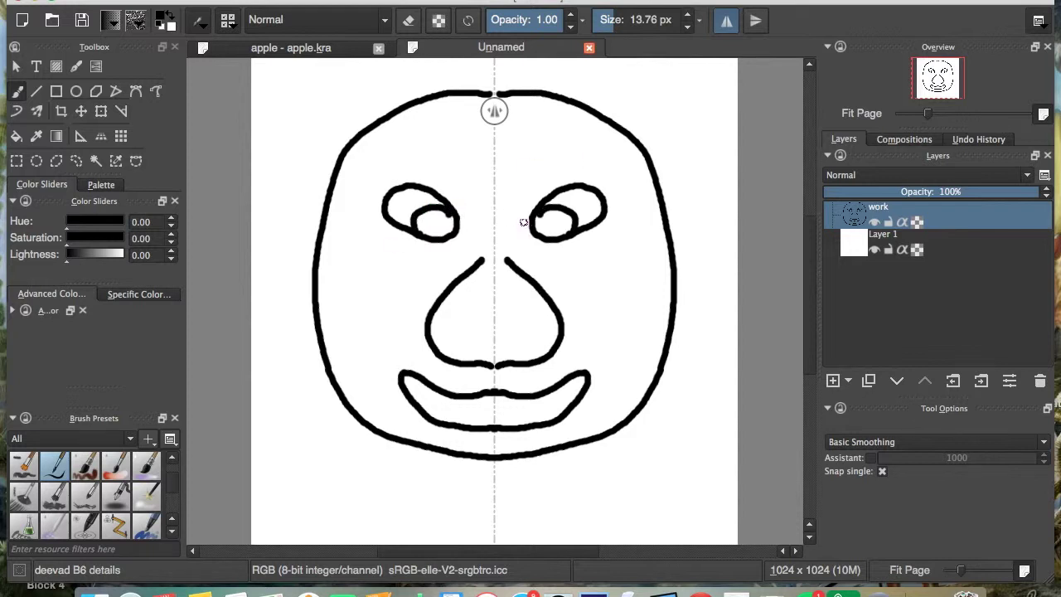
{"action": "mouse_move", "coordinate": [490, 137]}
{"action": "left_mouse_down"}
{"action": "mouse_move", "coordinate": [486, 149]}
{"action": "mouse_move", "coordinate": [420, 156]}
{"action": "mouse_move", "coordinate": [337, 205]}
{"action": "mouse_move", "coordinate": [313, 243]}
{"action": "mouse_move", "coordinate": [294, 217]}
{"action": "mouse_move", "coordinate": [284, 277]}
{"action": "mouse_move", "coordinate": [300, 330]}
{"action": "mouse_move", "coordinate": [319, 334]}
{"action": "left_mouse_up"}
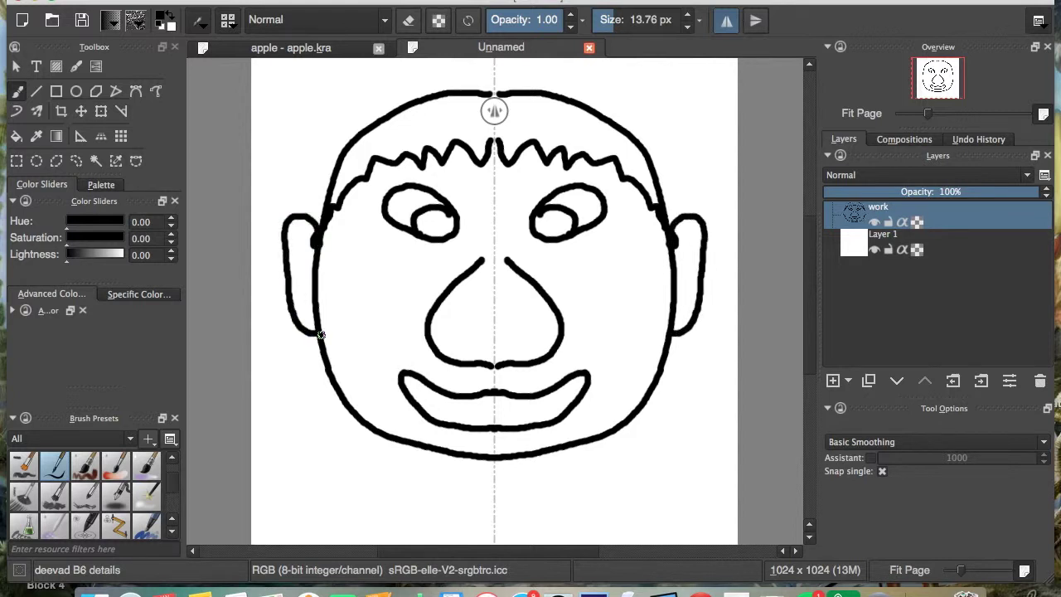
{"action": "mouse_move", "coordinate": [437, 450]}
{"action": "left_mouse_down"}
{"action": "mouse_move", "coordinate": [430, 477]}
{"action": "mouse_move", "coordinate": [398, 503]}
{"action": "mouse_move", "coordinate": [494, 531]}
{"action": "left_mouse_up"}
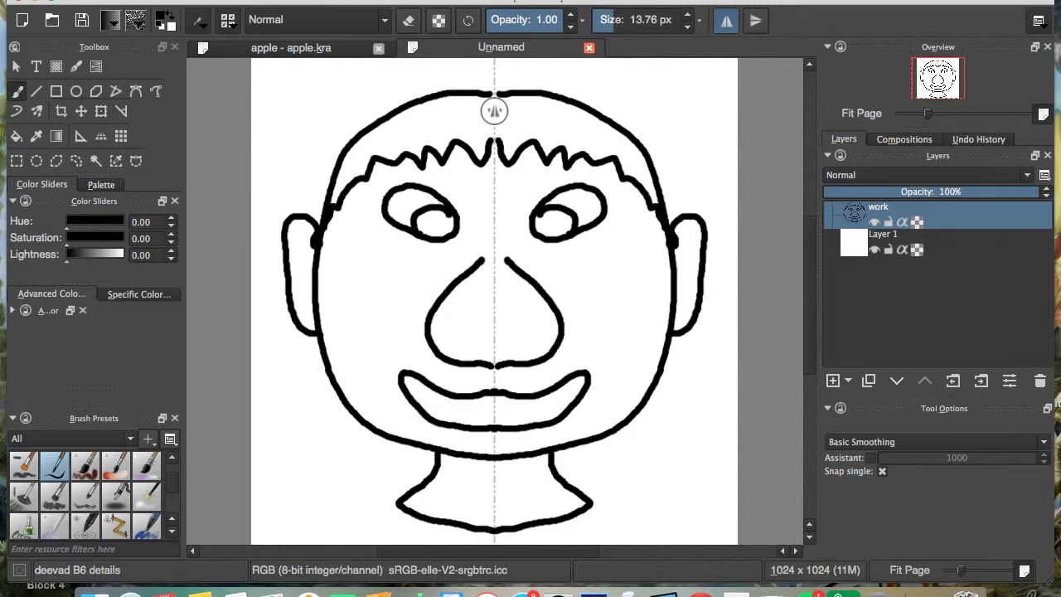
Step: Undo all strokes of the mirrored face drawing until the canvas is empty
{"action": "key", "text": "ctrl+z"}
{"action": "key", "text": "ctrl+z"}
{"action": "key", "text": "ctrl+z"}
{"action": "key", "text": "ctrl+z"}
{"action": "key", "text": "ctrl+z"}
{"action": "key", "text": "ctrl+z"}
{"action": "key", "text": "ctrl+z"}
{"action": "key", "text": "ctrl+z"}
{"action": "key", "text": "ctrl+z"}
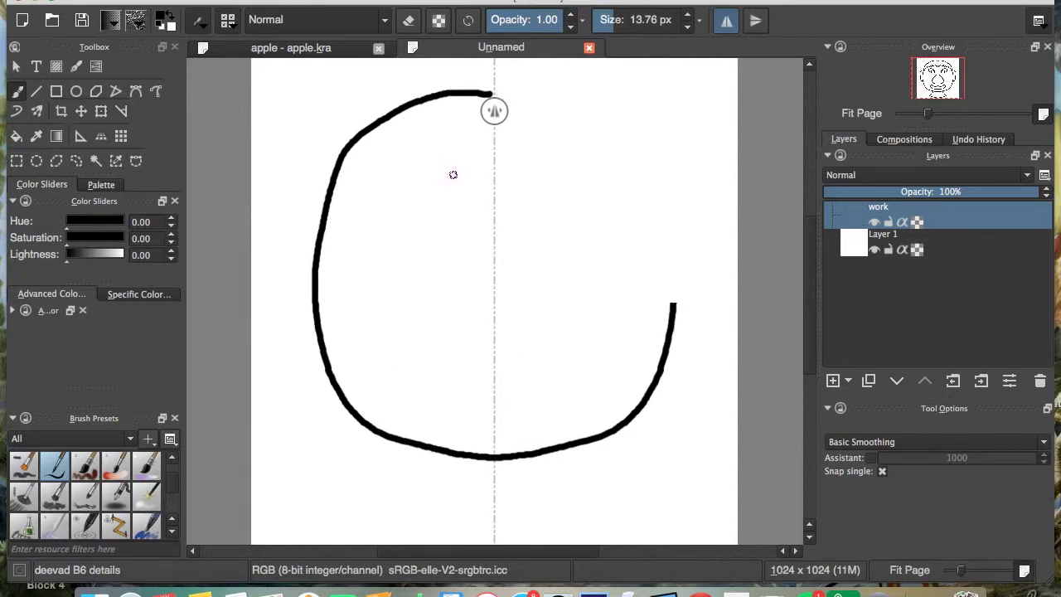
{"action": "key", "text": "ctrl+z"}
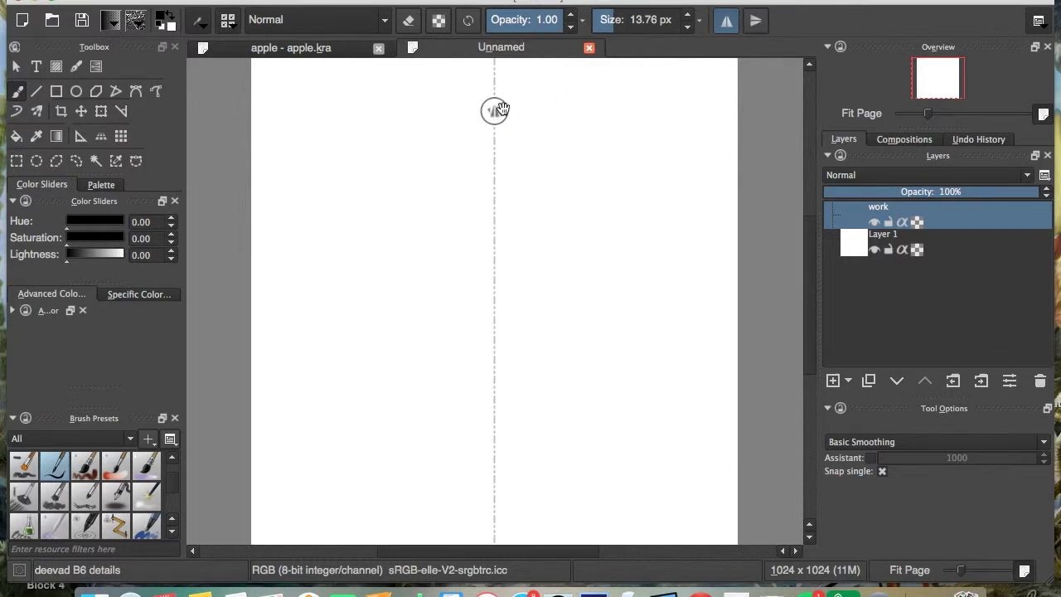
Step: Switch from horizontal to vertical mirroring, try a vase-like outline across the canvas, and undo it
{"action": "left_click", "coordinate": [725, 21]}
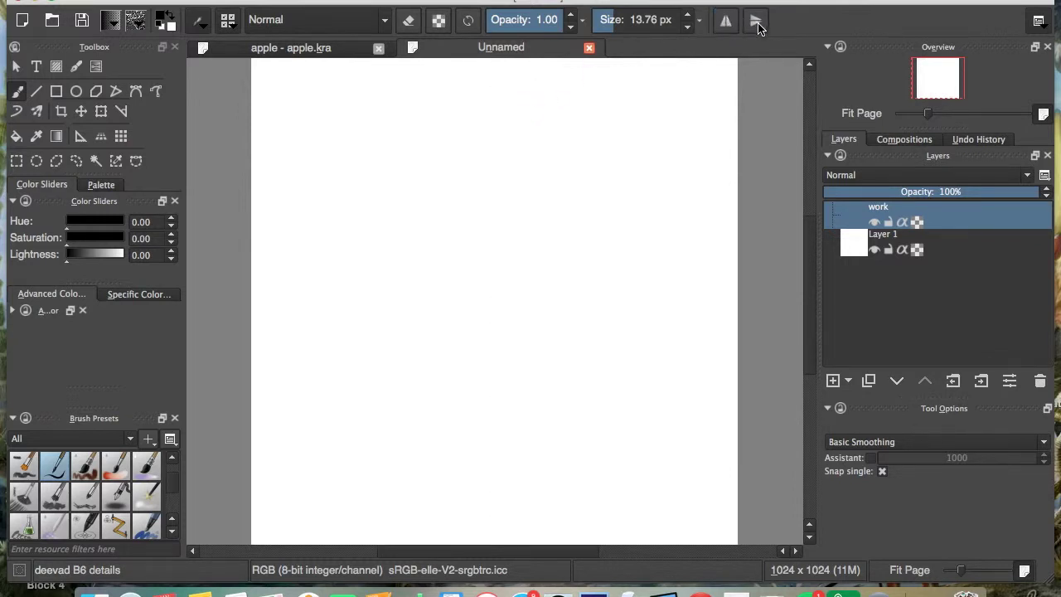
{"action": "left_click", "coordinate": [756, 20]}
{"action": "mouse_move", "coordinate": [317, 290]}
{"action": "left_mouse_down"}
{"action": "mouse_move", "coordinate": [406, 168]}
{"action": "mouse_move", "coordinate": [473, 156]}
{"action": "mouse_move", "coordinate": [591, 260]}
{"action": "mouse_move", "coordinate": [648, 242]}
{"action": "mouse_move", "coordinate": [673, 195]}
{"action": "mouse_move", "coordinate": [738, 257]}
{"action": "left_mouse_up"}
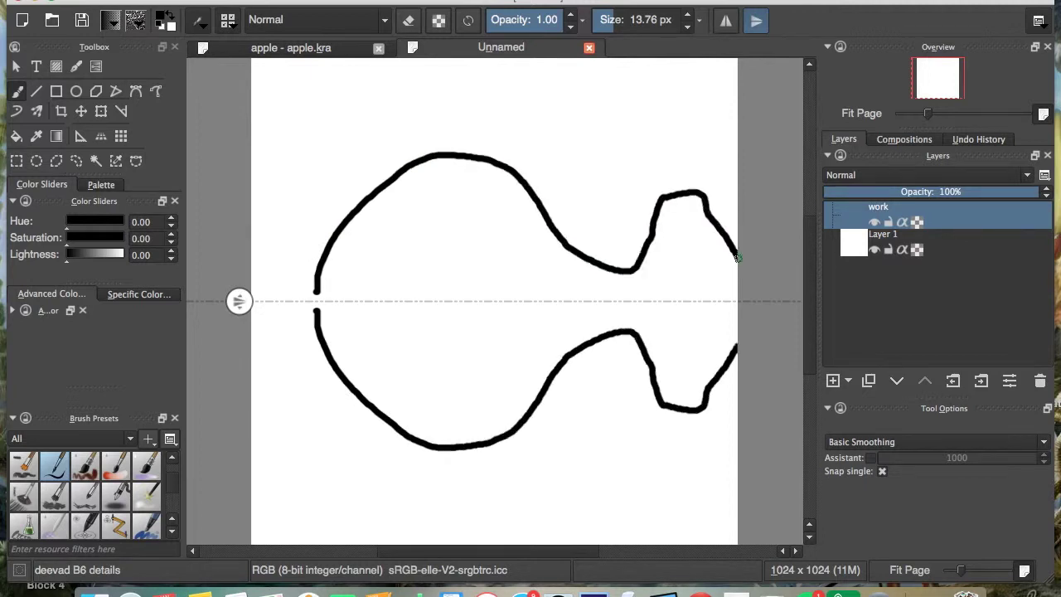
{"action": "key", "text": "ctrl+z"}
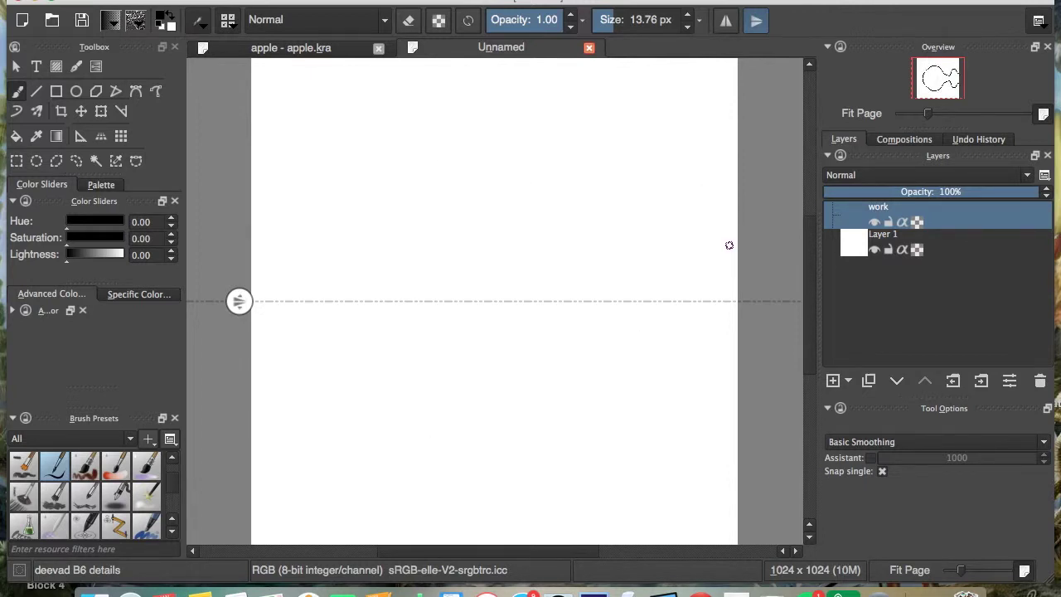
Step: Enable horizontal mirroring alongside vertical mirroring and draw a four-way symmetrical pattern of loops and circles across the canvas
{"action": "left_click", "coordinate": [725, 20]}
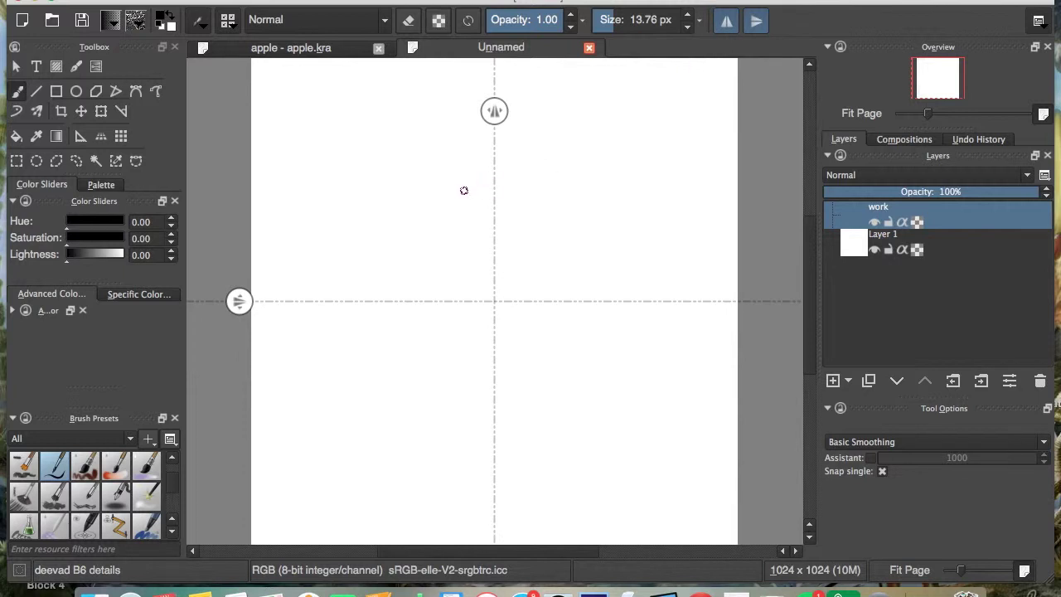
{"action": "mouse_move", "coordinate": [489, 160]}
{"action": "left_mouse_down"}
{"action": "mouse_move", "coordinate": [426, 172]}
{"action": "mouse_move", "coordinate": [408, 220]}
{"action": "mouse_move", "coordinate": [437, 238]}
{"action": "mouse_move", "coordinate": [493, 233]}
{"action": "mouse_move", "coordinate": [458, 205]}
{"action": "mouse_move", "coordinate": [437, 240]}
{"action": "mouse_move", "coordinate": [466, 269]}
{"action": "mouse_move", "coordinate": [488, 270]}
{"action": "mouse_move", "coordinate": [460, 273]}
{"action": "mouse_move", "coordinate": [436, 309]}
{"action": "mouse_move", "coordinate": [464, 319]}
{"action": "mouse_move", "coordinate": [479, 304]}
{"action": "mouse_move", "coordinate": [469, 284]}
{"action": "mouse_move", "coordinate": [440, 271]}
{"action": "mouse_move", "coordinate": [361, 282]}
{"action": "mouse_move", "coordinate": [357, 305]}
{"action": "mouse_move", "coordinate": [382, 302]}
{"action": "mouse_move", "coordinate": [351, 243]}
{"action": "mouse_move", "coordinate": [314, 269]}
{"action": "mouse_move", "coordinate": [304, 306]}
{"action": "mouse_move", "coordinate": [325, 319]}
{"action": "mouse_move", "coordinate": [328, 258]}
{"action": "mouse_move", "coordinate": [268, 271]}
{"action": "mouse_move", "coordinate": [267, 330]}
{"action": "left_mouse_up"}
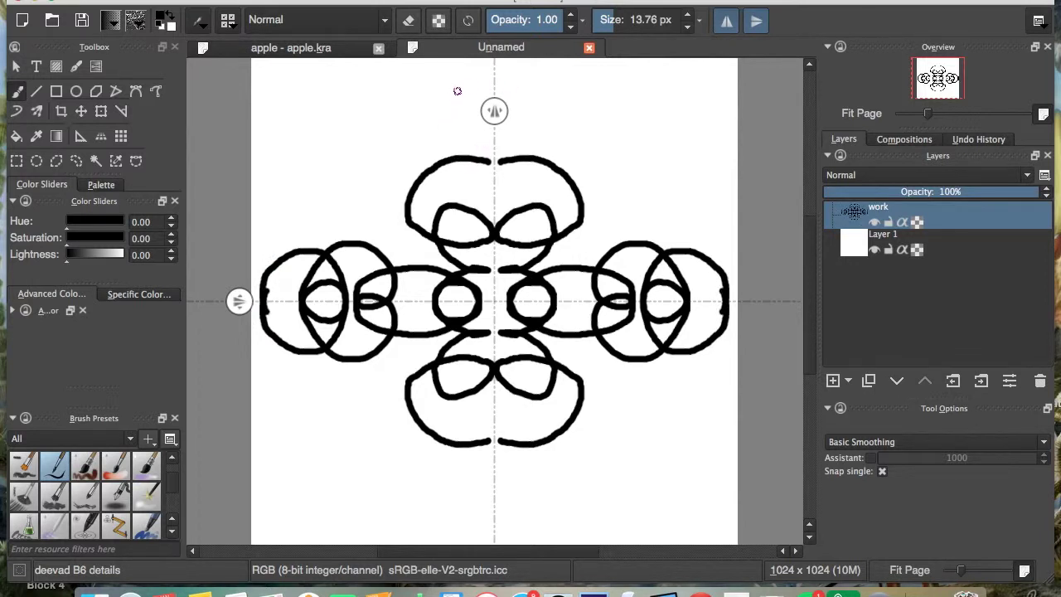
{"action": "mouse_move", "coordinate": [491, 64]}
{"action": "left_mouse_down"}
{"action": "mouse_move", "coordinate": [470, 74]}
{"action": "mouse_move", "coordinate": [447, 133]}
{"action": "mouse_move", "coordinate": [468, 156]}
{"action": "mouse_move", "coordinate": [496, 162]}
{"action": "left_mouse_up"}
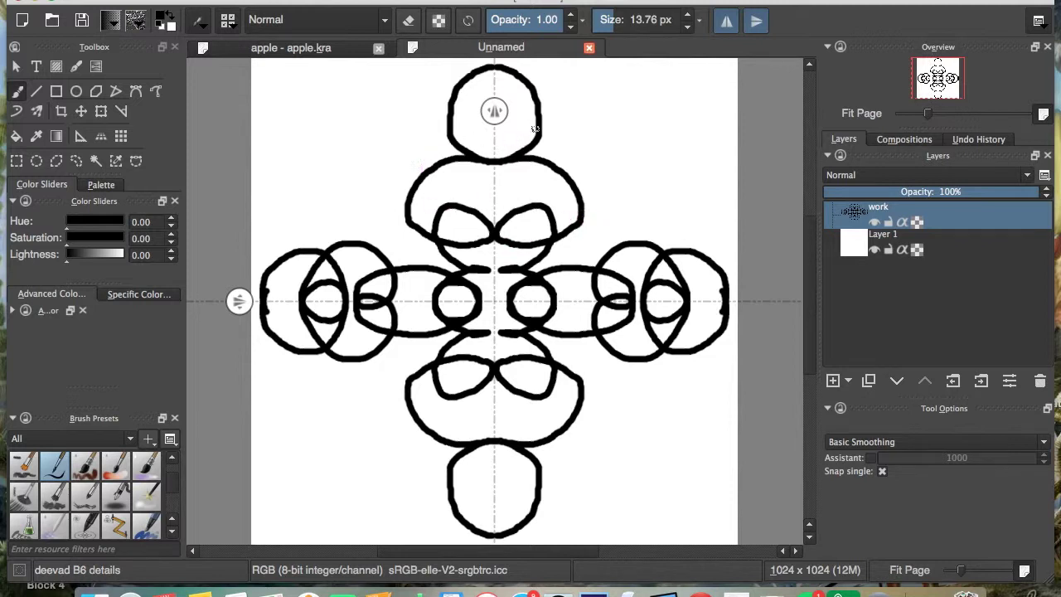
Step: Undo the whole mirrored pattern back past the work layer's creation, and turn off horizontal and vertical mirroring
{"action": "key", "text": "ctrl+z"}
{"action": "key", "text": "ctrl+z"}
{"action": "key", "text": "ctrl+z"}
{"action": "key", "text": "ctrl+z"}
{"action": "key", "text": "ctrl+z"}
{"action": "key", "text": "ctrl+z"}
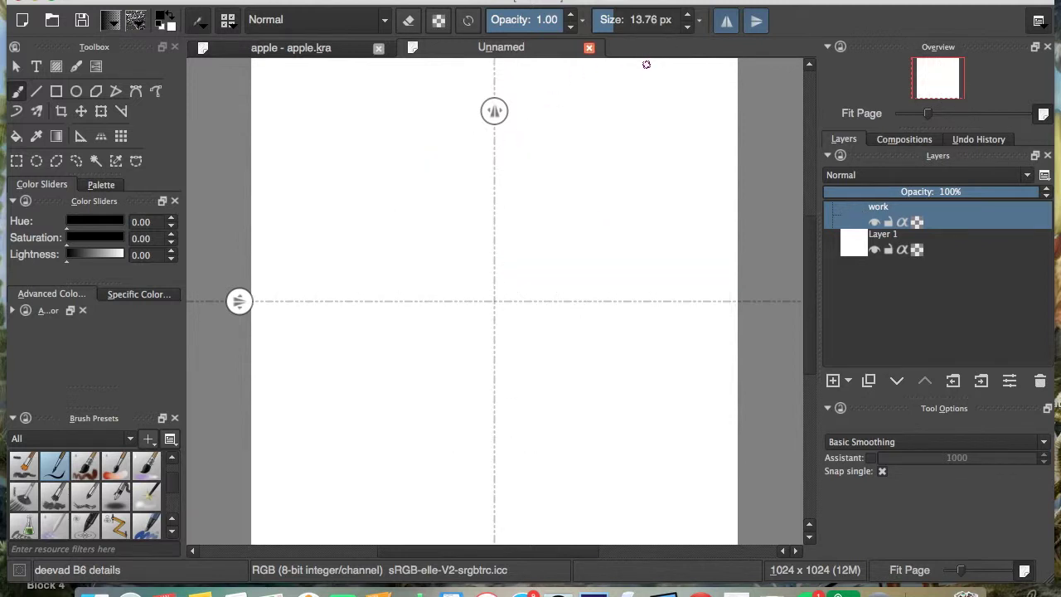
{"action": "key", "text": "ctrl+z"}
{"action": "left_click", "coordinate": [726, 20]}
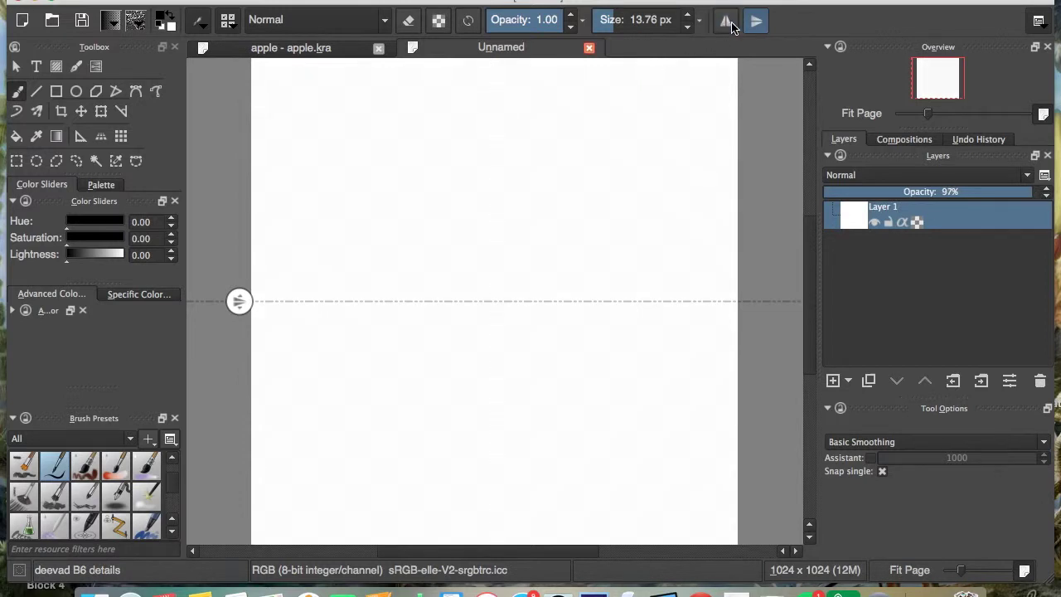
{"action": "left_click", "coordinate": [756, 20]}
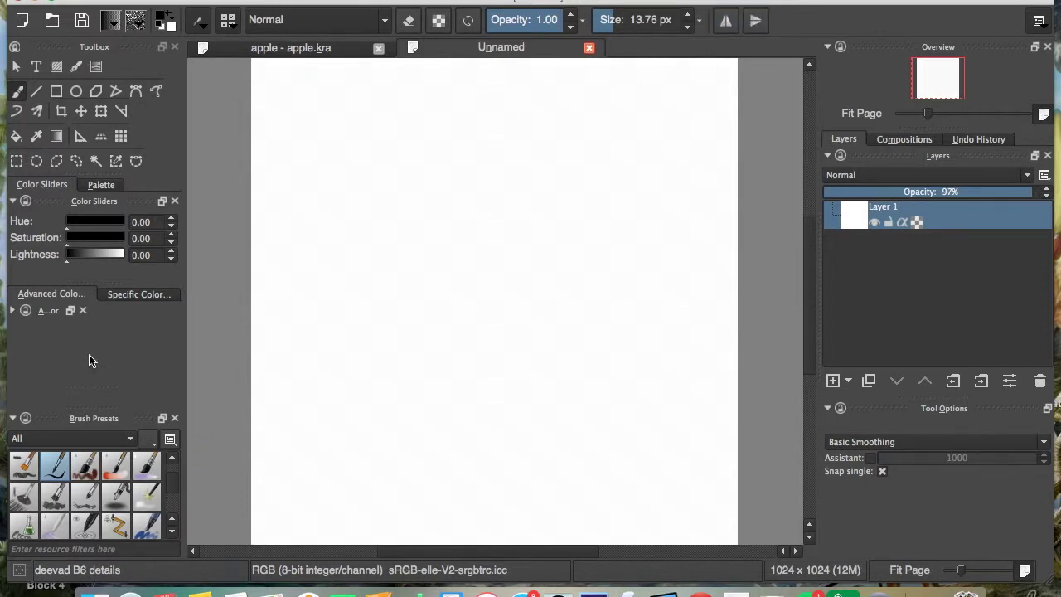
Step: Open the brush settings editor and show its scratchpad
{"action": "left_click", "coordinate": [198, 24]}
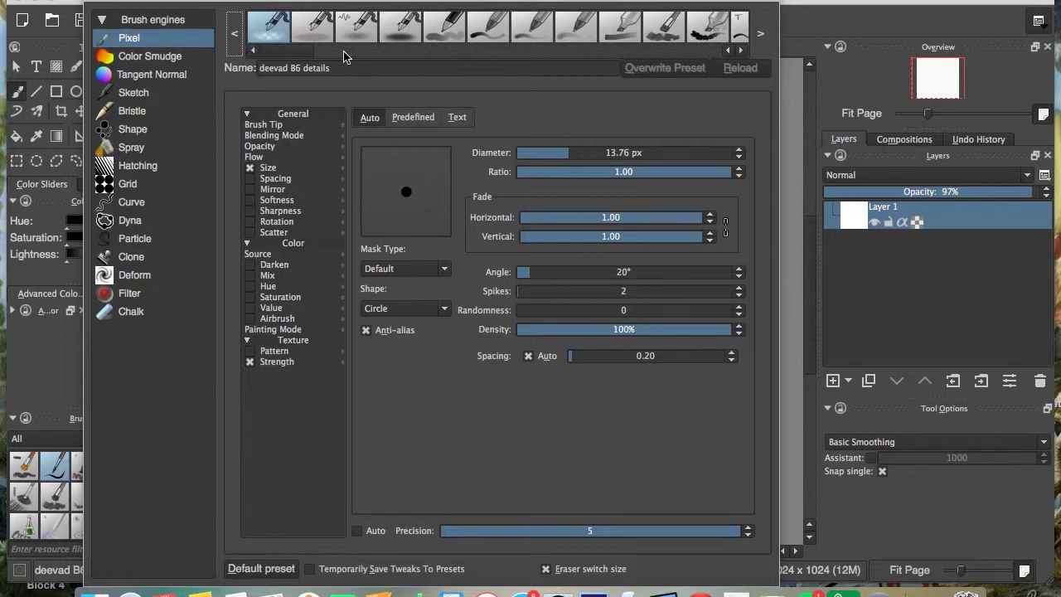
{"action": "left_click", "coordinate": [103, 22]}
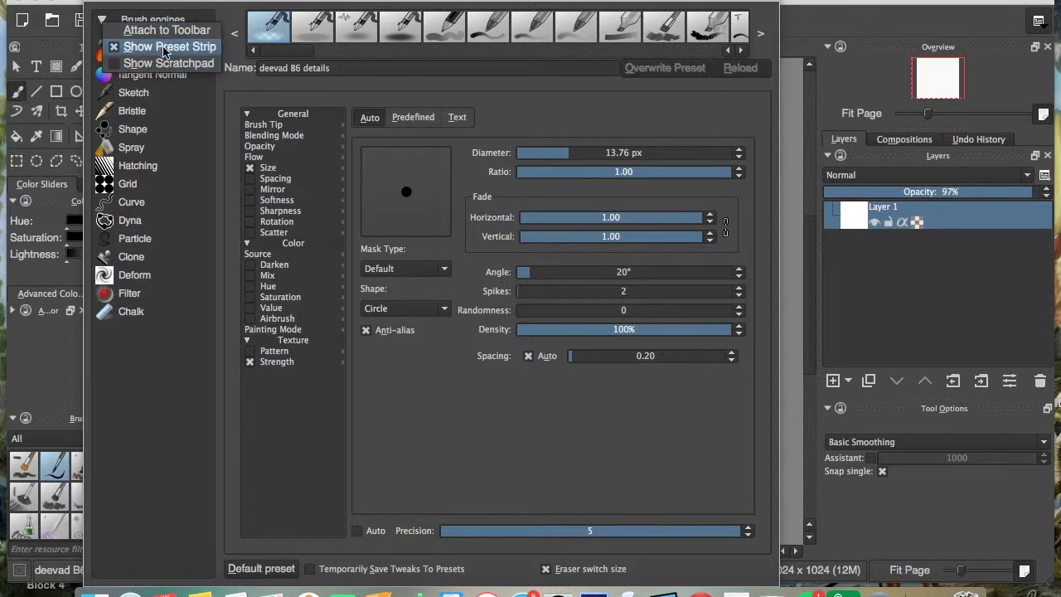
{"action": "left_click", "coordinate": [116, 63]}
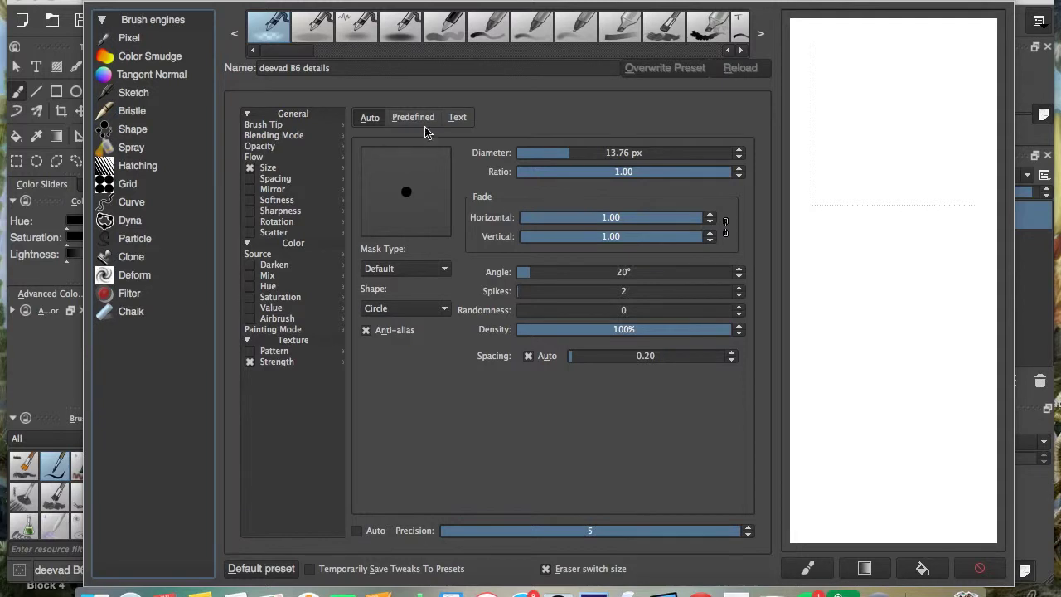
Step: Try the Sketch engine's Sketch_chrome preset with looping strokes in the scratchpad, and clear the scratchpad
{"action": "left_click", "coordinate": [130, 96]}
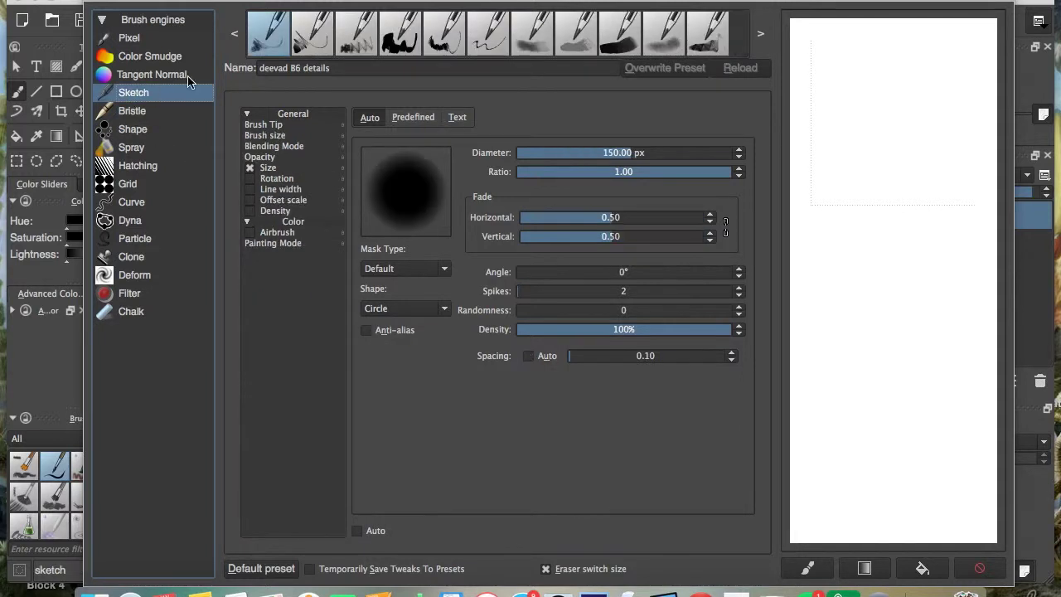
{"action": "left_click", "coordinate": [307, 43]}
{"action": "mouse_move", "coordinate": [845, 252]}
{"action": "left_mouse_down"}
{"action": "mouse_move", "coordinate": [844, 296]}
{"action": "mouse_move", "coordinate": [888, 350]}
{"action": "mouse_move", "coordinate": [866, 334]}
{"action": "mouse_move", "coordinate": [936, 262]}
{"action": "mouse_move", "coordinate": [936, 392]}
{"action": "mouse_move", "coordinate": [899, 440]}
{"action": "mouse_move", "coordinate": [871, 389]}
{"action": "mouse_move", "coordinate": [884, 353]}
{"action": "mouse_move", "coordinate": [846, 372]}
{"action": "mouse_move", "coordinate": [897, 357]}
{"action": "mouse_move", "coordinate": [907, 330]}
{"action": "mouse_move", "coordinate": [893, 304]}
{"action": "mouse_move", "coordinate": [848, 303]}
{"action": "mouse_move", "coordinate": [875, 280]}
{"action": "mouse_move", "coordinate": [881, 243]}
{"action": "mouse_move", "coordinate": [855, 267]}
{"action": "mouse_move", "coordinate": [881, 304]}
{"action": "mouse_move", "coordinate": [897, 294]}
{"action": "mouse_move", "coordinate": [918, 244]}
{"action": "mouse_move", "coordinate": [963, 250]}
{"action": "mouse_move", "coordinate": [954, 276]}
{"action": "left_mouse_up"}
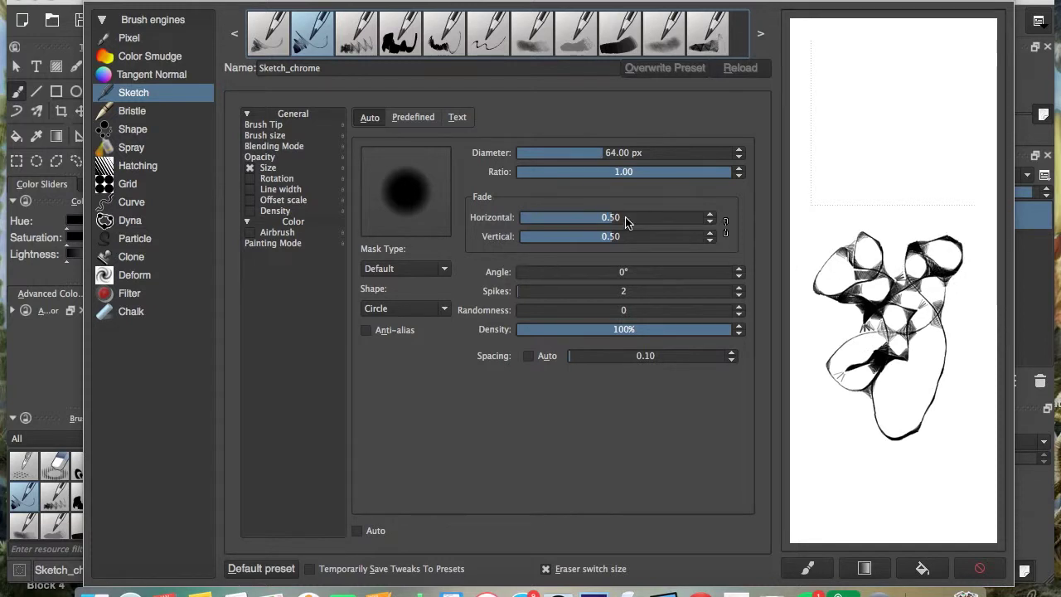
{"action": "left_click", "coordinate": [980, 570]}
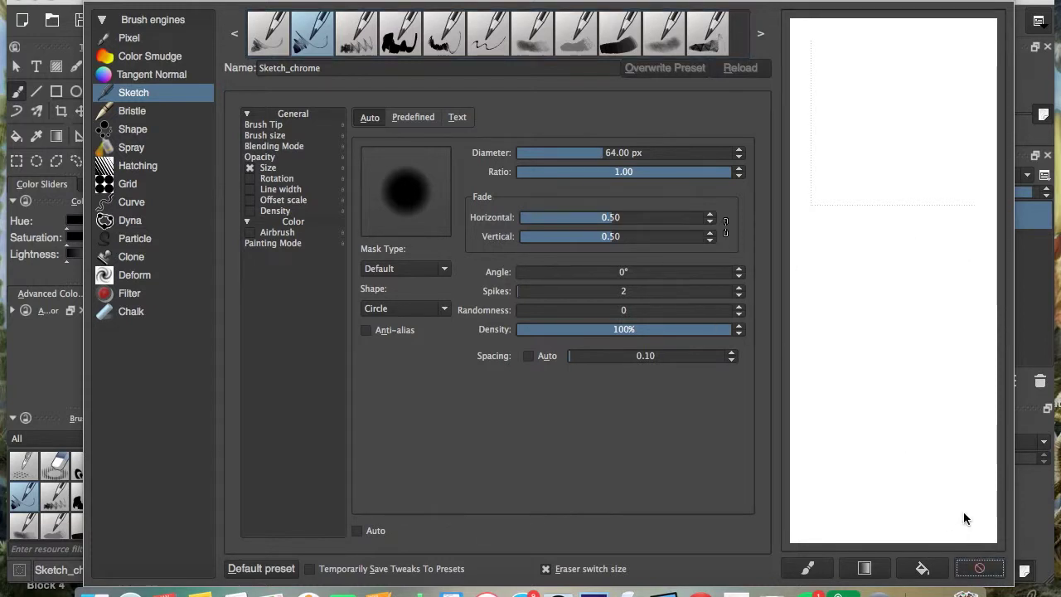
Step: Try the Sketch_fur and Sketch_shade_wash presets in the scratchpad, clearing it after each one
{"action": "left_click", "coordinate": [358, 40]}
{"action": "mouse_move", "coordinate": [841, 277]}
{"action": "left_mouse_down"}
{"action": "mouse_move", "coordinate": [889, 378]}
{"action": "mouse_move", "coordinate": [914, 362]}
{"action": "mouse_move", "coordinate": [966, 289]}
{"action": "mouse_move", "coordinate": [928, 422]}
{"action": "mouse_move", "coordinate": [839, 390]}
{"action": "mouse_move", "coordinate": [879, 365]}
{"action": "mouse_move", "coordinate": [829, 307]}
{"action": "mouse_move", "coordinate": [877, 330]}
{"action": "mouse_move", "coordinate": [834, 365]}
{"action": "mouse_move", "coordinate": [864, 315]}
{"action": "left_mouse_up"}
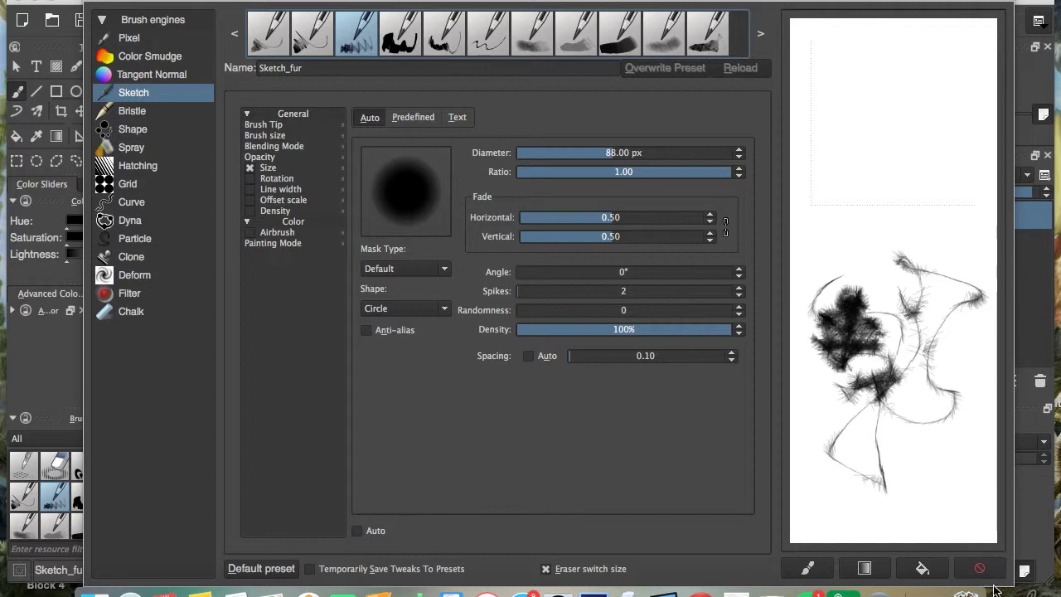
{"action": "left_click", "coordinate": [982, 570]}
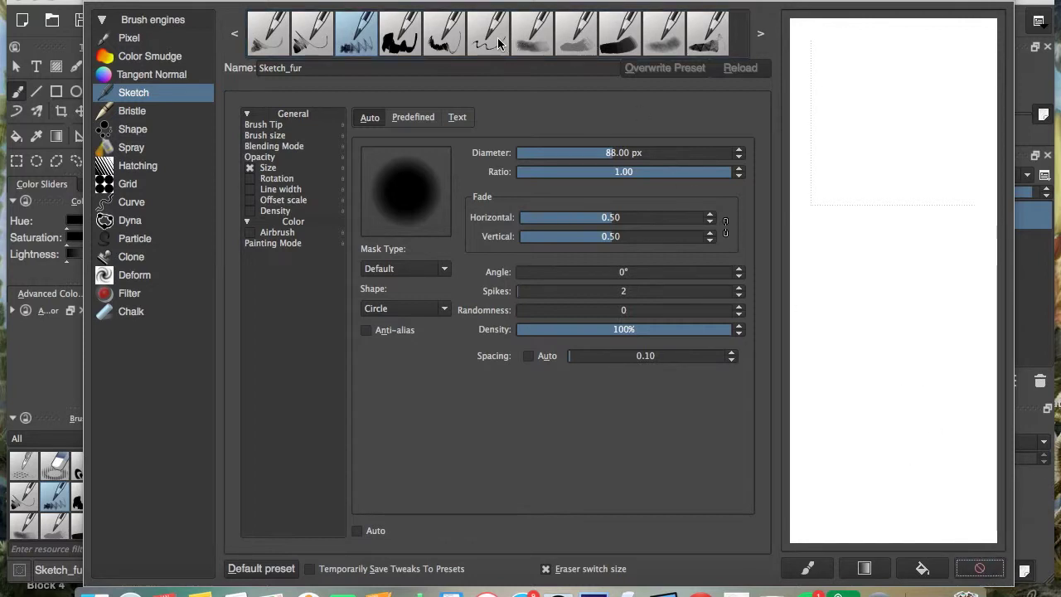
{"action": "left_click", "coordinate": [578, 40]}
{"action": "mouse_move", "coordinate": [854, 265]}
{"action": "left_mouse_down"}
{"action": "mouse_move", "coordinate": [877, 332]}
{"action": "mouse_move", "coordinate": [863, 435]}
{"action": "mouse_move", "coordinate": [841, 399]}
{"action": "mouse_move", "coordinate": [910, 345]}
{"action": "mouse_move", "coordinate": [923, 253]}
{"action": "mouse_move", "coordinate": [916, 265]}
{"action": "mouse_move", "coordinate": [968, 323]}
{"action": "mouse_move", "coordinate": [943, 407]}
{"action": "mouse_move", "coordinate": [913, 364]}
{"action": "mouse_move", "coordinate": [944, 340]}
{"action": "mouse_move", "coordinate": [916, 366]}
{"action": "left_mouse_up"}
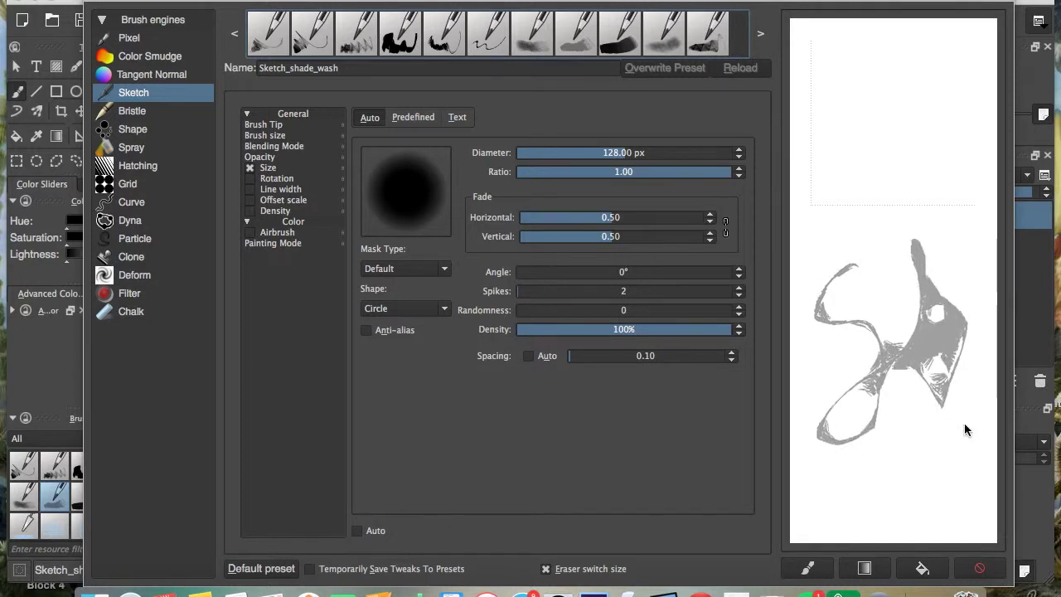
{"action": "left_click", "coordinate": [980, 569]}
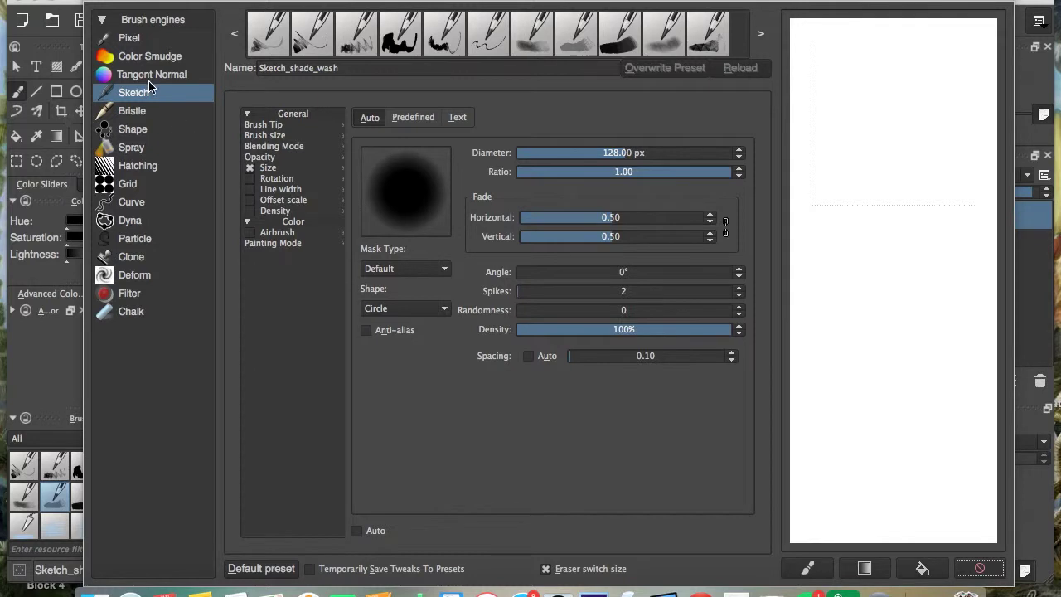
Step: Switch to the Hatching engine and test its first three presets, ending with Hatch_cross_small, in the scratchpad
{"action": "left_click", "coordinate": [137, 167]}
{"action": "mouse_move", "coordinate": [839, 248]}
{"action": "left_mouse_down"}
{"action": "mouse_move", "coordinate": [843, 295]}
{"action": "mouse_move", "coordinate": [869, 303]}
{"action": "mouse_move", "coordinate": [899, 348]}
{"action": "left_mouse_up"}
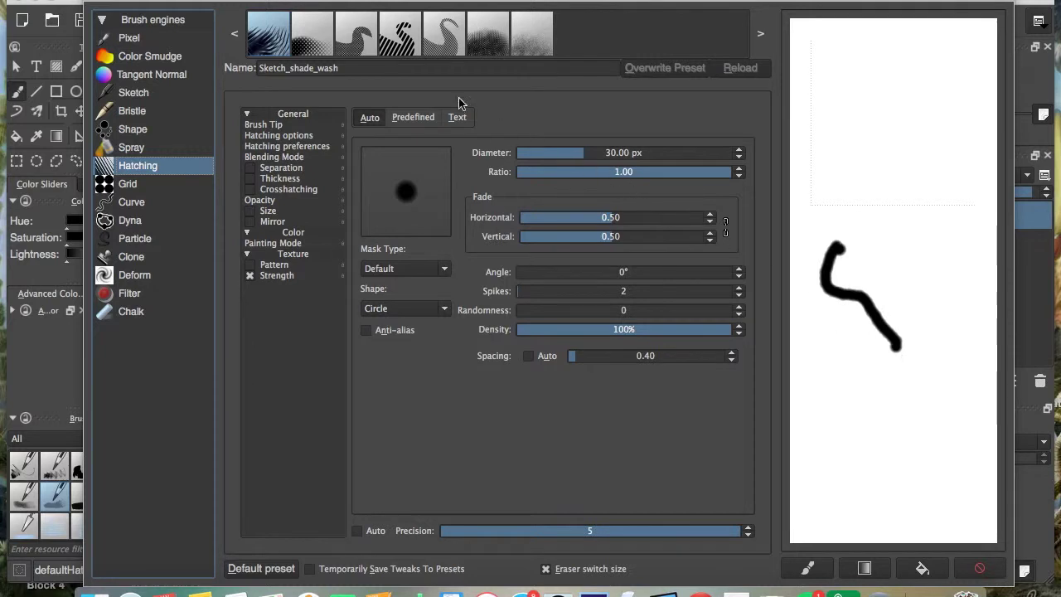
{"action": "left_click", "coordinate": [307, 48]}
{"action": "left_click_drag", "start_coordinate": [862, 179], "coordinate": [946, 309]}
{"action": "left_click", "coordinate": [357, 41]}
{"action": "mouse_move", "coordinate": [870, 403]}
{"action": "left_mouse_down"}
{"action": "mouse_move", "coordinate": [920, 495]}
{"action": "mouse_move", "coordinate": [891, 406]}
{"action": "mouse_move", "coordinate": [850, 422]}
{"action": "mouse_move", "coordinate": [926, 458]}
{"action": "mouse_move", "coordinate": [895, 418]}
{"action": "mouse_move", "coordinate": [837, 414]}
{"action": "left_mouse_up"}
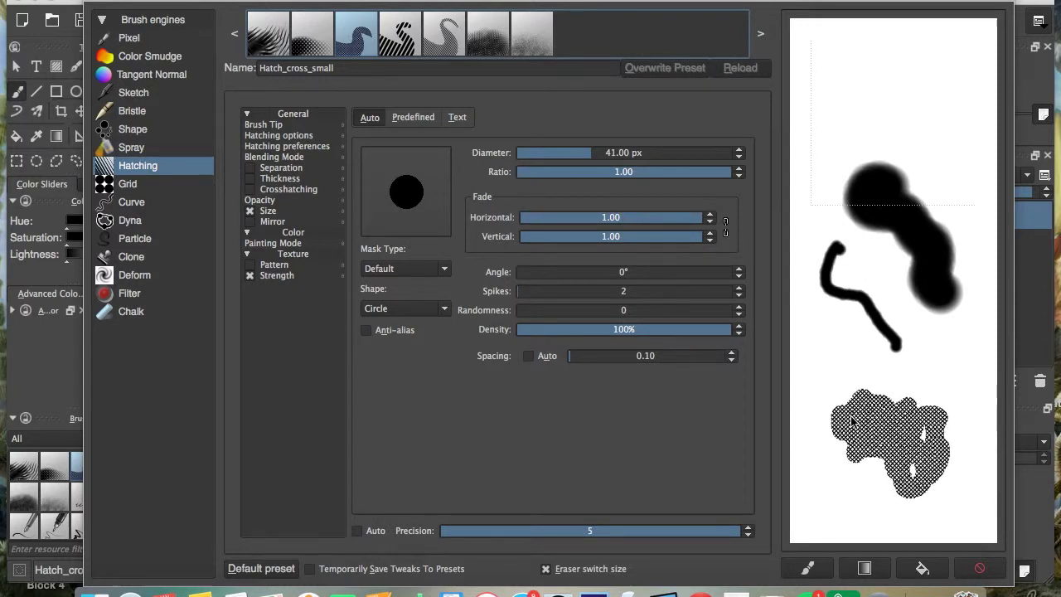
Step: Paint diagonal line hatching in the scratchpad with the fourth Hatching preset and the Hatch_diag_5 preset
{"action": "left_click", "coordinate": [402, 41]}
{"action": "mouse_move", "coordinate": [848, 264]}
{"action": "left_mouse_down"}
{"action": "mouse_move", "coordinate": [878, 113]}
{"action": "mouse_move", "coordinate": [920, 163]}
{"action": "mouse_move", "coordinate": [891, 234]}
{"action": "mouse_move", "coordinate": [906, 318]}
{"action": "mouse_move", "coordinate": [878, 348]}
{"action": "left_mouse_up"}
{"action": "left_click", "coordinate": [442, 43]}
{"action": "mouse_move", "coordinate": [931, 170]}
{"action": "left_mouse_down"}
{"action": "mouse_move", "coordinate": [900, 111]}
{"action": "mouse_move", "coordinate": [887, 365]}
{"action": "mouse_move", "coordinate": [839, 473]}
{"action": "left_mouse_up"}
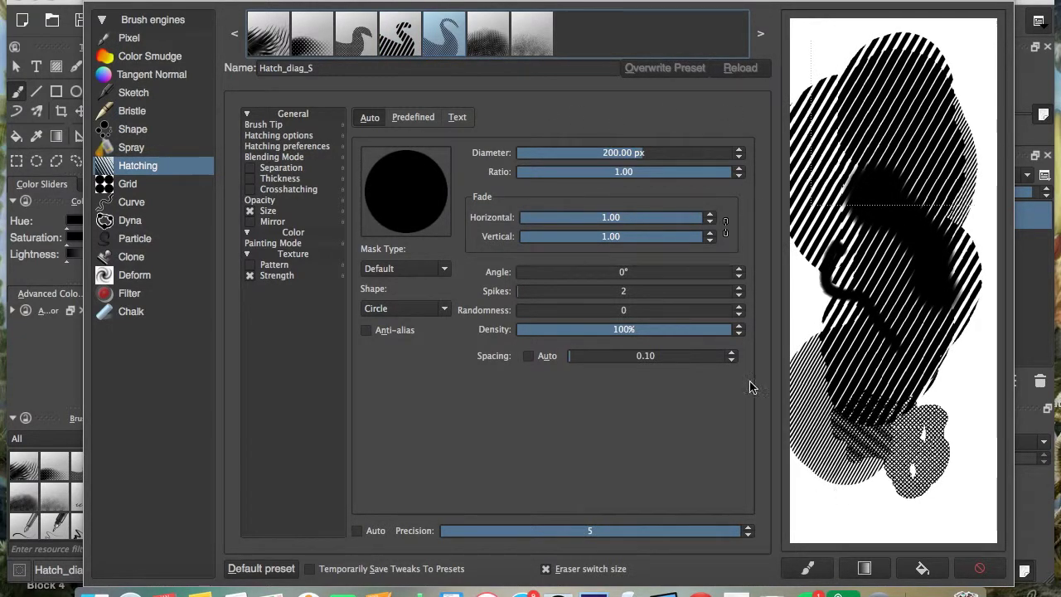
Step: Test the Hatch_moire and Hatch_noisy presets with strokes around the existing hatching in the scratchpad
{"action": "left_click", "coordinate": [487, 40]}
{"action": "mouse_move", "coordinate": [842, 517]}
{"action": "left_mouse_down"}
{"action": "mouse_move", "coordinate": [945, 473]}
{"action": "mouse_move", "coordinate": [953, 389]}
{"action": "mouse_move", "coordinate": [979, 410]}
{"action": "left_mouse_up"}
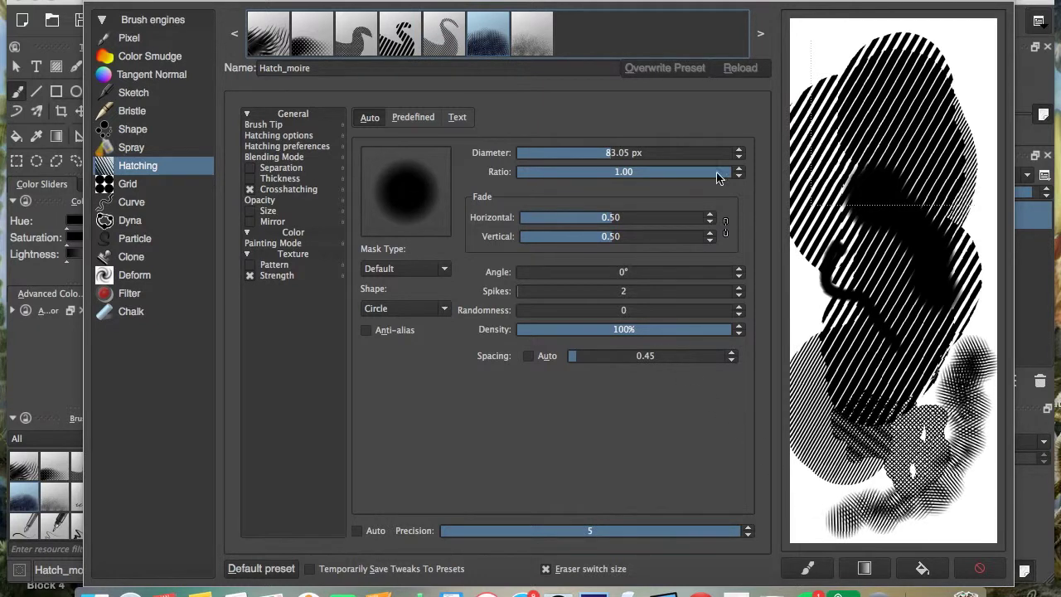
{"action": "left_click", "coordinate": [533, 47]}
{"action": "mouse_move", "coordinate": [805, 72]}
{"action": "left_mouse_down"}
{"action": "mouse_move", "coordinate": [867, 60]}
{"action": "mouse_move", "coordinate": [939, 78]}
{"action": "mouse_move", "coordinate": [966, 249]}
{"action": "left_mouse_up"}
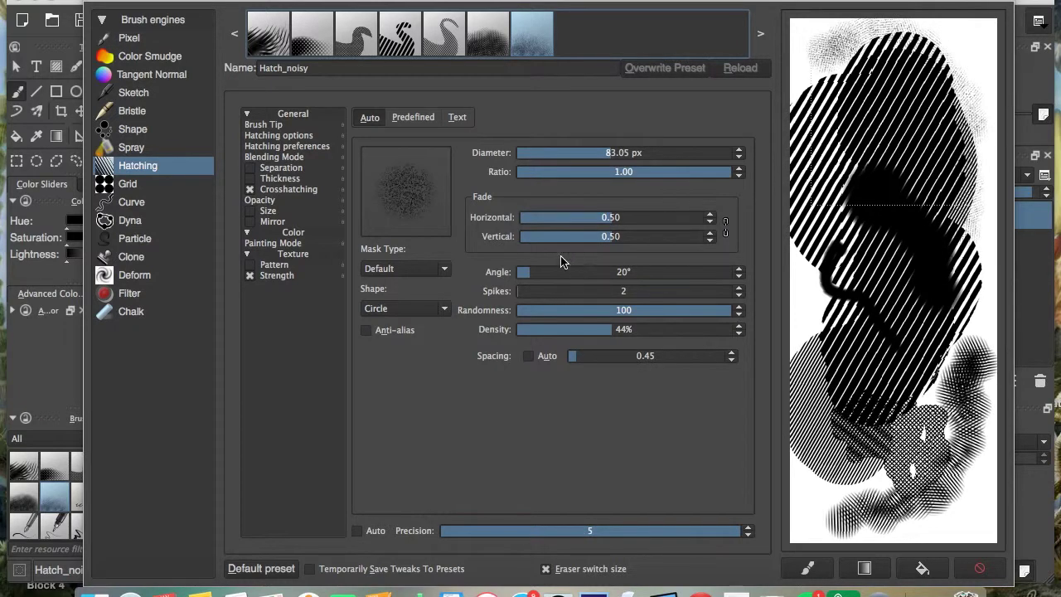
Step: Switch to the Deform engine and distort the hatched strokes in the scratchpad, first at 200 px and again with a larger diameter
{"action": "left_click", "coordinate": [139, 277]}
{"action": "mouse_move", "coordinate": [871, 240]}
{"action": "left_mouse_down"}
{"action": "mouse_move", "coordinate": [887, 200]}
{"action": "mouse_move", "coordinate": [852, 229]}
{"action": "mouse_move", "coordinate": [863, 295]}
{"action": "mouse_move", "coordinate": [922, 329]}
{"action": "mouse_move", "coordinate": [906, 297]}
{"action": "left_mouse_up"}
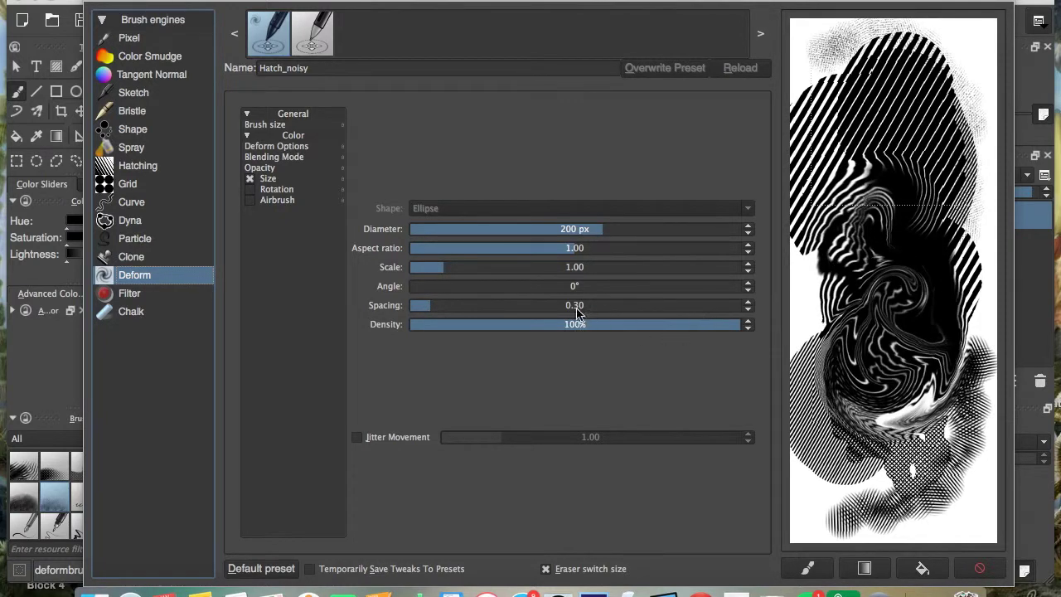
{"action": "left_click", "coordinate": [637, 230]}
{"action": "mouse_move", "coordinate": [891, 145]}
{"action": "left_mouse_down"}
{"action": "mouse_move", "coordinate": [872, 120]}
{"action": "mouse_move", "coordinate": [900, 160]}
{"action": "mouse_move", "coordinate": [867, 253]}
{"action": "left_mouse_up"}
Step: Try Deform brush diameters of 1 px, 3 px and 123 px, and warp the scratchpad strokes further
{"action": "left_click", "coordinate": [443, 232]}
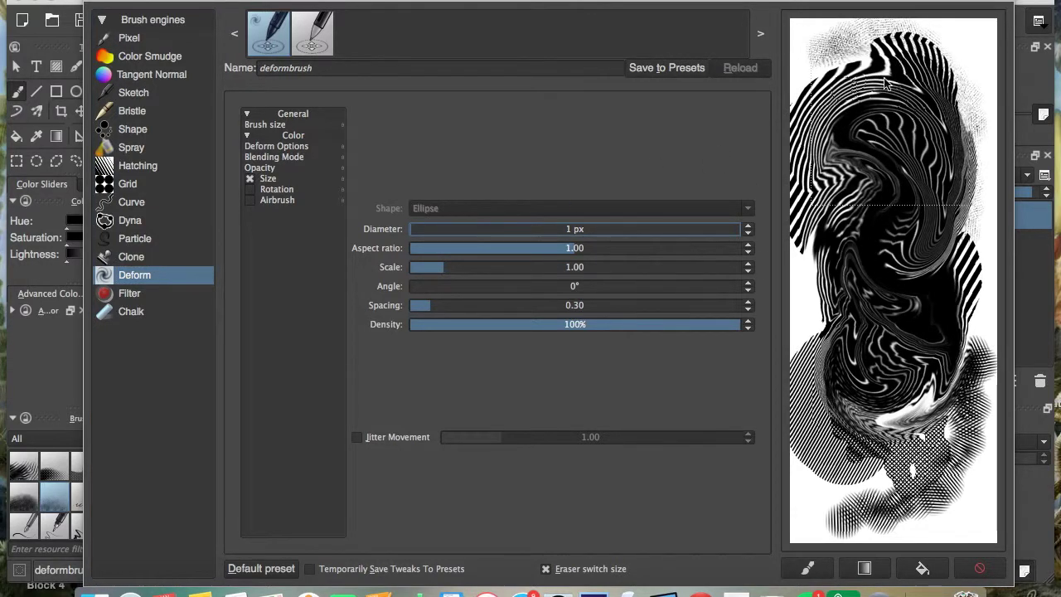
{"action": "left_click", "coordinate": [453, 232]}
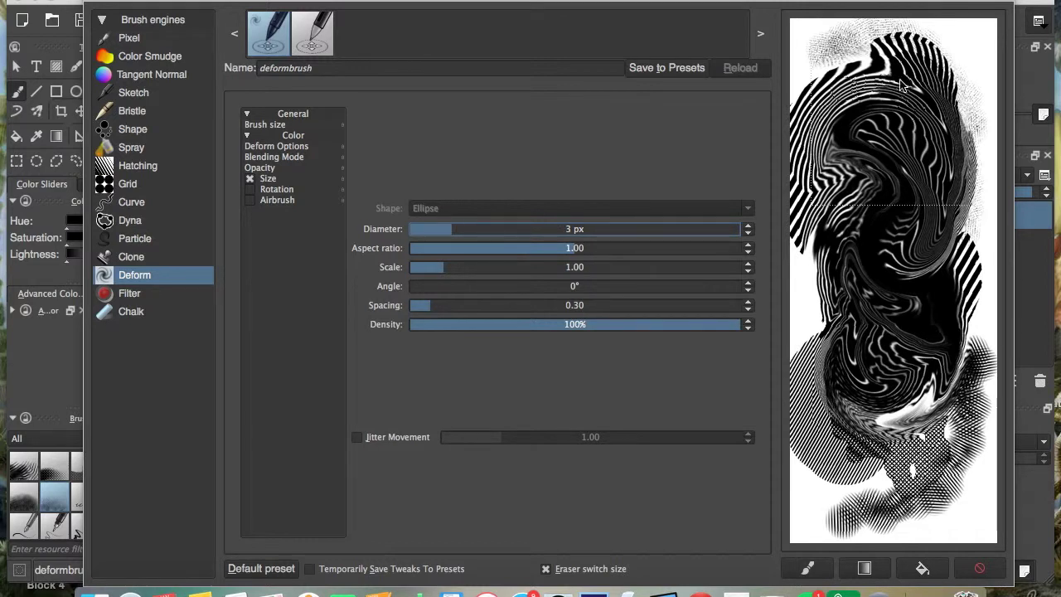
{"action": "left_click", "coordinate": [568, 229]}
{"action": "mouse_move", "coordinate": [912, 108]}
{"action": "left_mouse_down"}
{"action": "mouse_move", "coordinate": [895, 83]}
{"action": "mouse_move", "coordinate": [821, 183]}
{"action": "mouse_move", "coordinate": [847, 124]}
{"action": "mouse_move", "coordinate": [920, 199]}
{"action": "mouse_move", "coordinate": [929, 75]}
{"action": "mouse_move", "coordinate": [904, 165]}
{"action": "mouse_move", "coordinate": [833, 200]}
{"action": "mouse_move", "coordinate": [895, 324]}
{"action": "mouse_move", "coordinate": [866, 356]}
{"action": "left_mouse_up"}
Step: Set the Deform brush's density to 29% and spacing to 1.98, and test it on the scratchpad strokes
{"action": "left_click", "coordinate": [503, 324]}
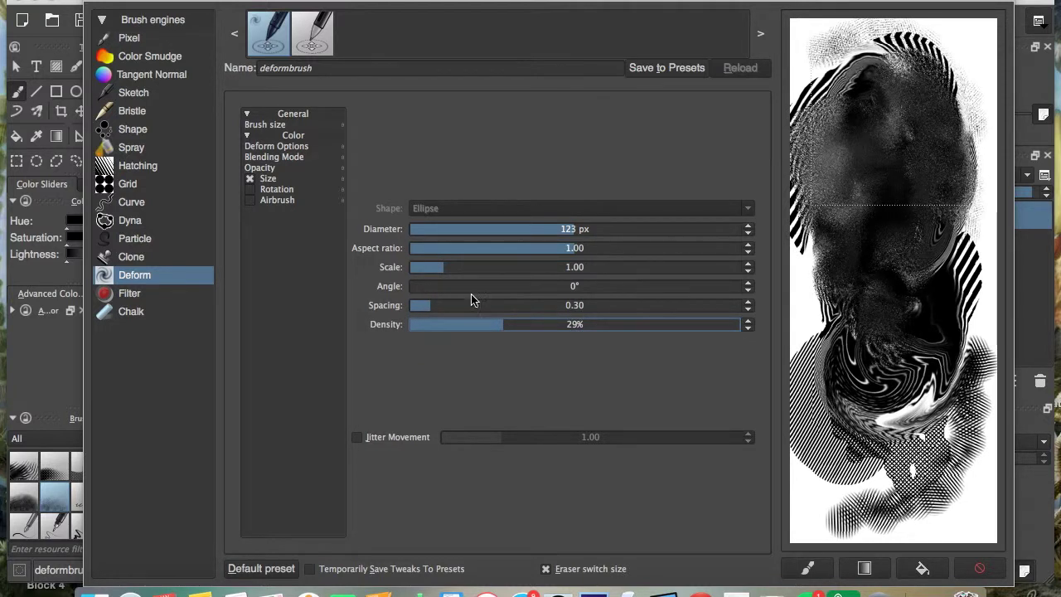
{"action": "left_click", "coordinate": [540, 305]}
{"action": "mouse_move", "coordinate": [869, 288]}
{"action": "left_mouse_down"}
{"action": "mouse_move", "coordinate": [827, 382]}
{"action": "mouse_move", "coordinate": [819, 454]}
{"action": "mouse_move", "coordinate": [879, 447]}
{"action": "mouse_move", "coordinate": [838, 468]}
{"action": "left_mouse_up"}
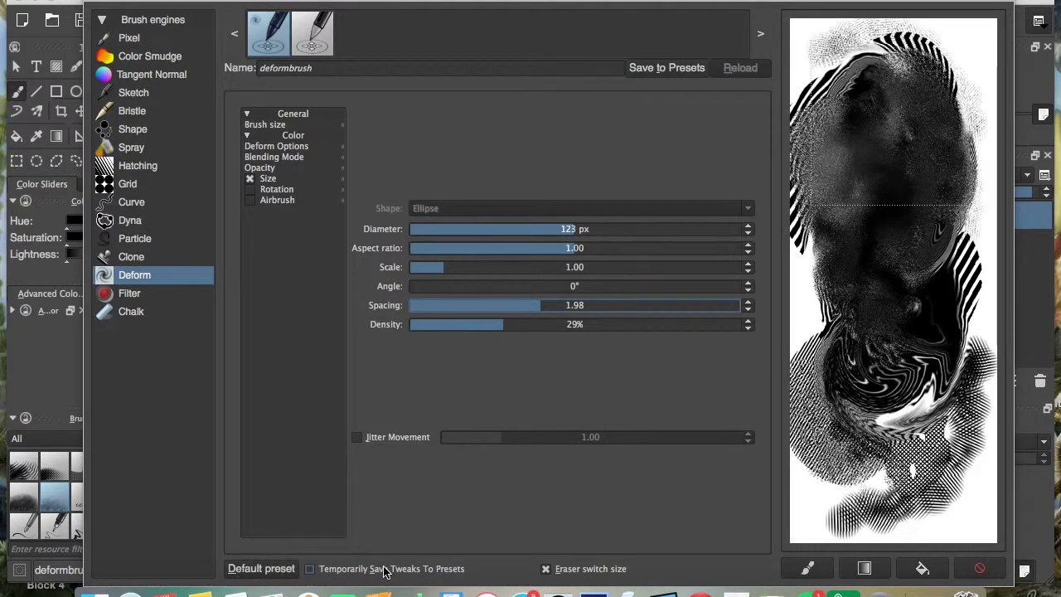
Step: Restore the Deform brush's default preset and clear the scratchpad
{"action": "left_click", "coordinate": [274, 568]}
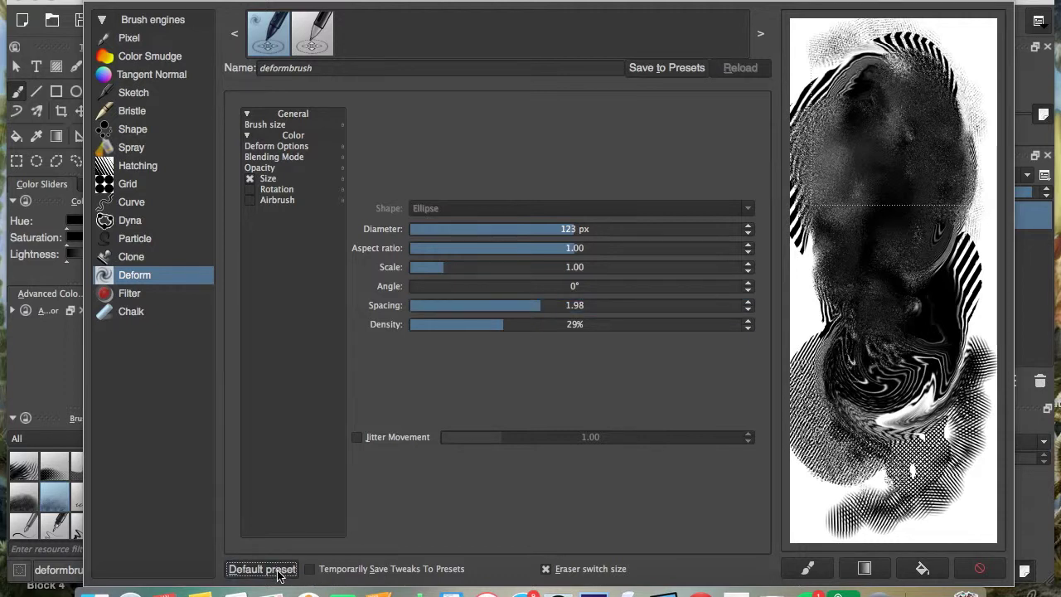
{"action": "left_click", "coordinate": [979, 569]}
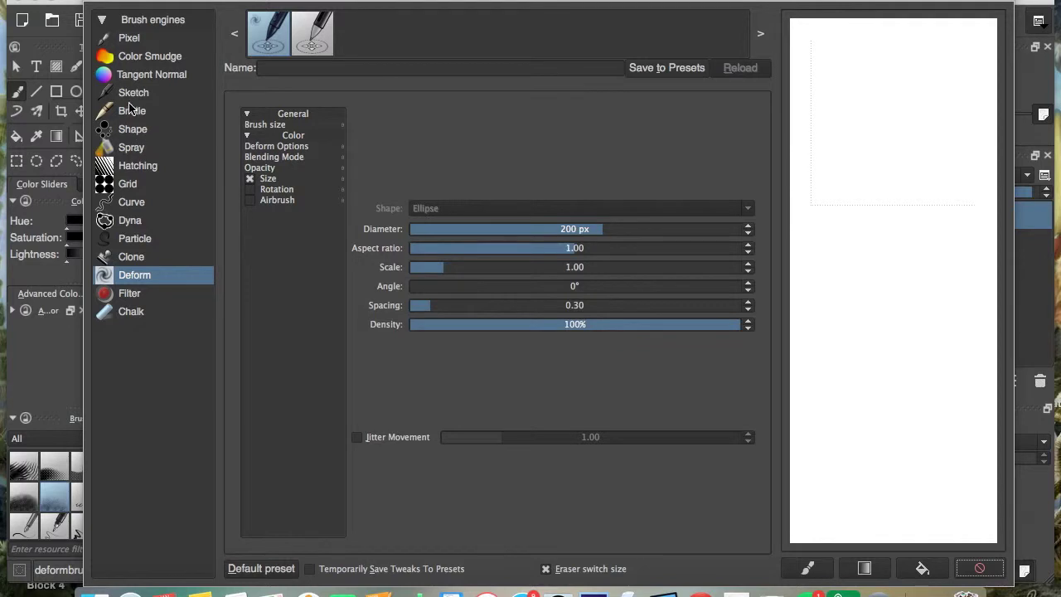
Step: Switch to the Pixel brush engine and choose the deevad B1 Sponge Stamps preset from further along the preset strip
{"action": "left_click", "coordinate": [129, 39]}
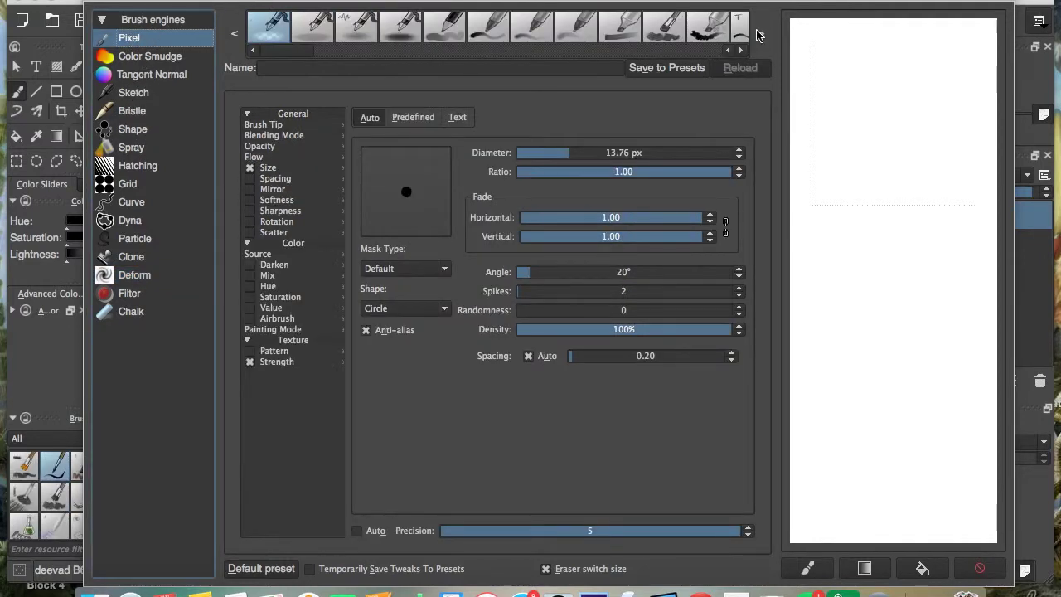
{"action": "left_click", "coordinate": [760, 34]}
{"action": "left_click", "coordinate": [761, 34]}
{"action": "left_click", "coordinate": [761, 34]}
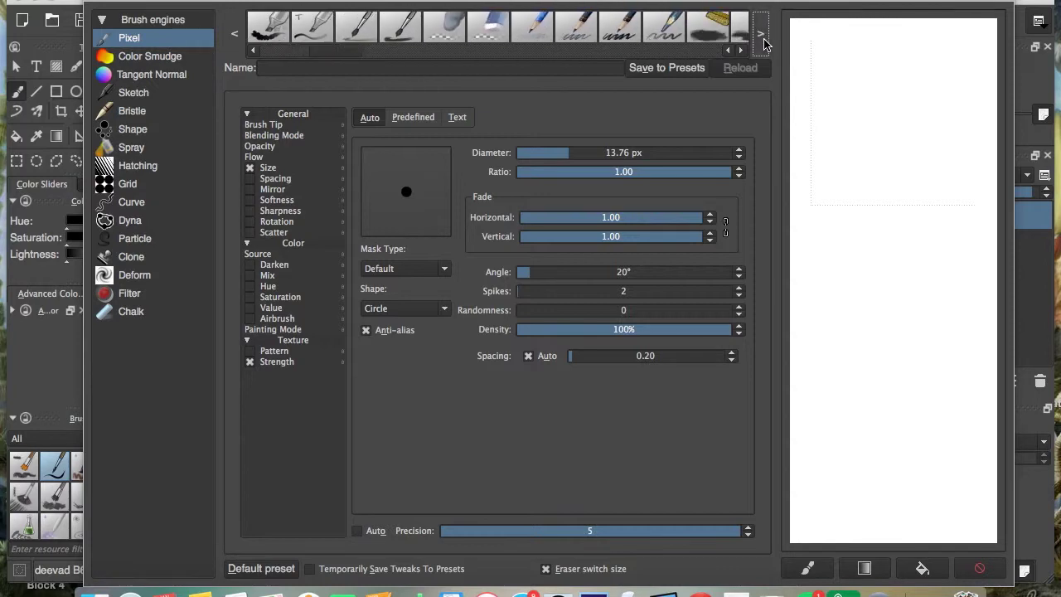
{"action": "left_click", "coordinate": [763, 37]}
{"action": "left_click", "coordinate": [763, 37]}
{"action": "left_click", "coordinate": [534, 29]}
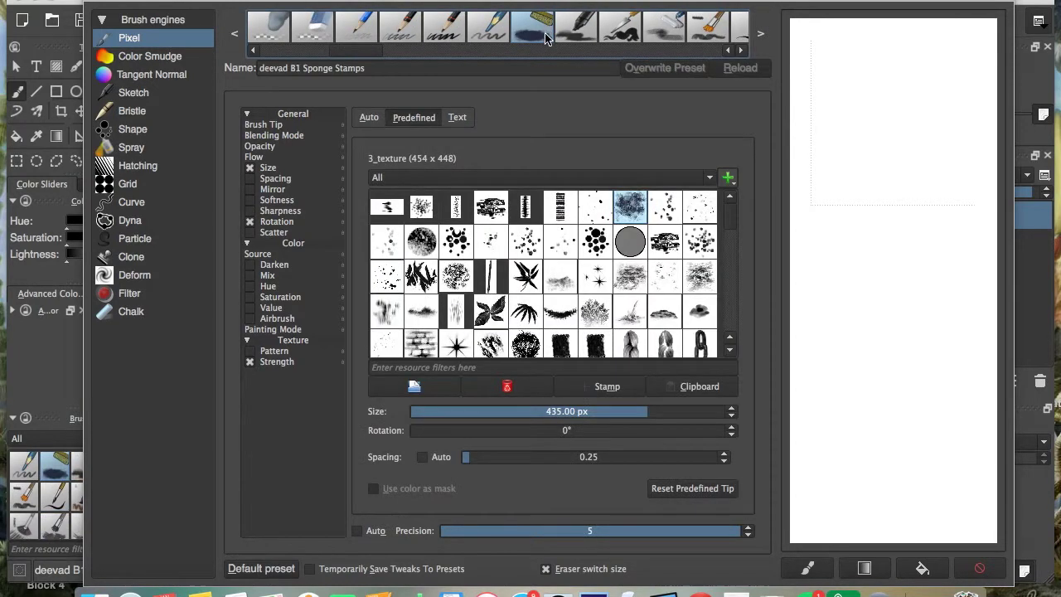
Step: Test the sponge texture over the full height of the scratchpad and clear it
{"action": "mouse_move", "coordinate": [854, 221]}
{"action": "left_mouse_down"}
{"action": "mouse_move", "coordinate": [883, 282]}
{"action": "mouse_move", "coordinate": [863, 462]}
{"action": "mouse_move", "coordinate": [905, 484]}
{"action": "left_mouse_up"}
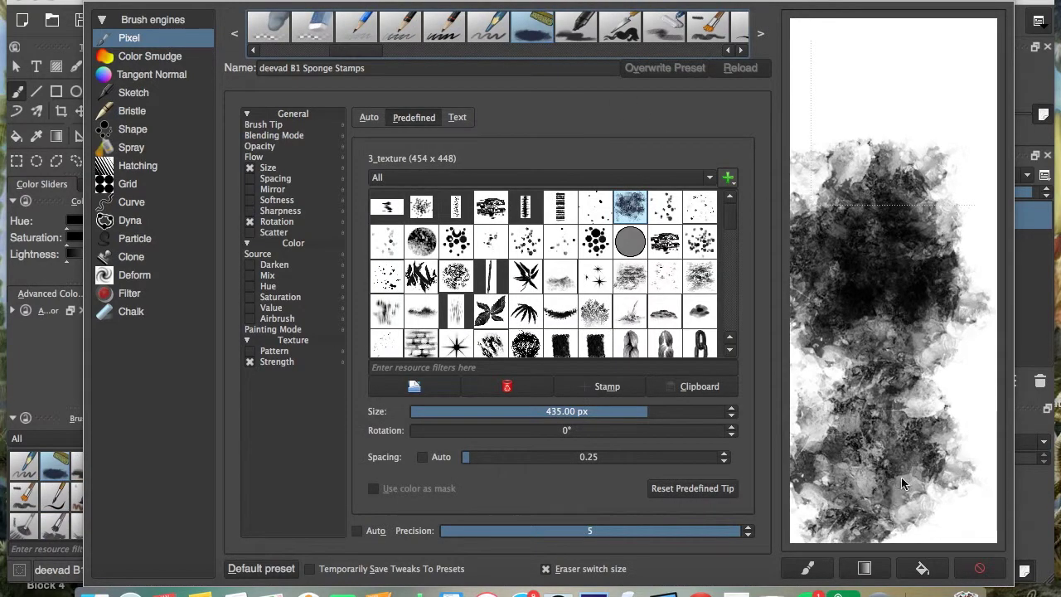
{"action": "left_click", "coordinate": [888, 124]}
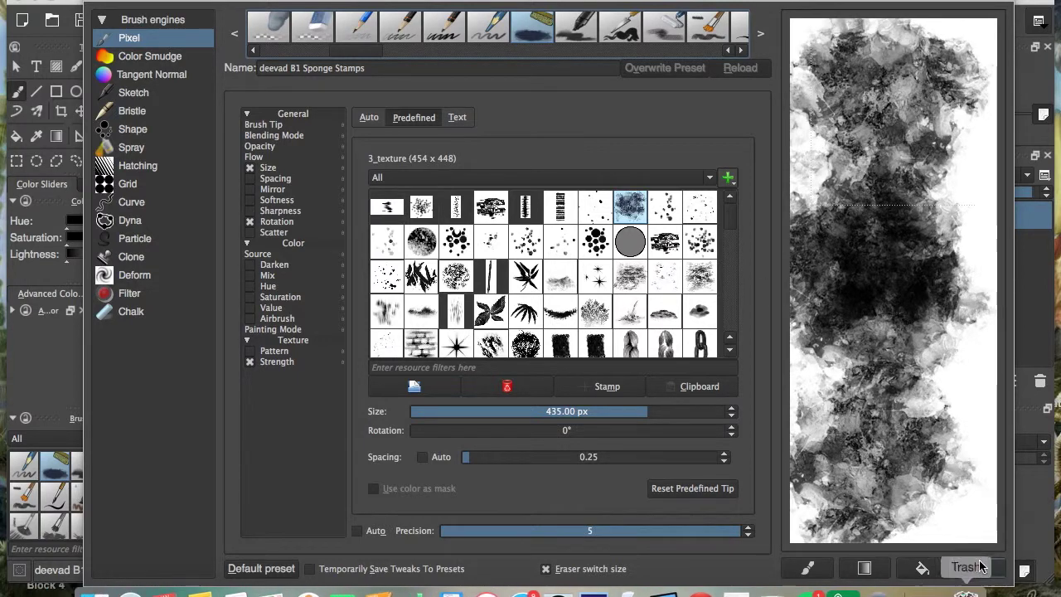
{"action": "left_click", "coordinate": [982, 568]}
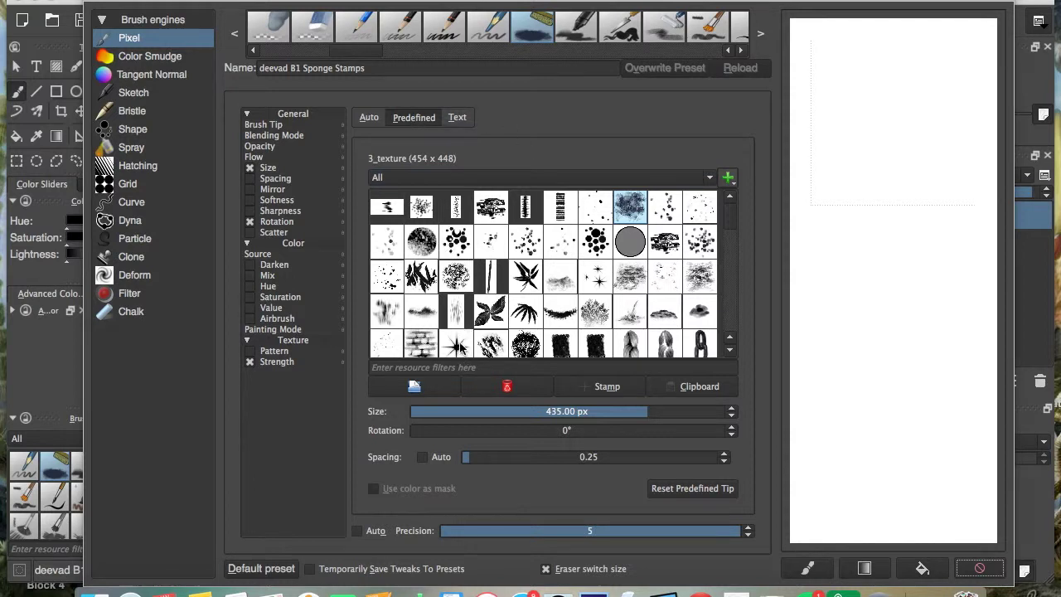
Step: Choose the A-5 Lucky-star predefined brush tip and stamp eight separate stars in the scratchpad
{"action": "left_click", "coordinate": [456, 343]}
{"action": "left_click", "coordinate": [882, 269]}
{"action": "left_click", "coordinate": [862, 300]}
{"action": "left_click", "coordinate": [875, 367]}
{"action": "left_click", "coordinate": [849, 413]}
{"action": "left_click", "coordinate": [824, 350]}
{"action": "left_click", "coordinate": [922, 323]}
{"action": "left_click", "coordinate": [821, 251]}
{"action": "left_click", "coordinate": [944, 282]}
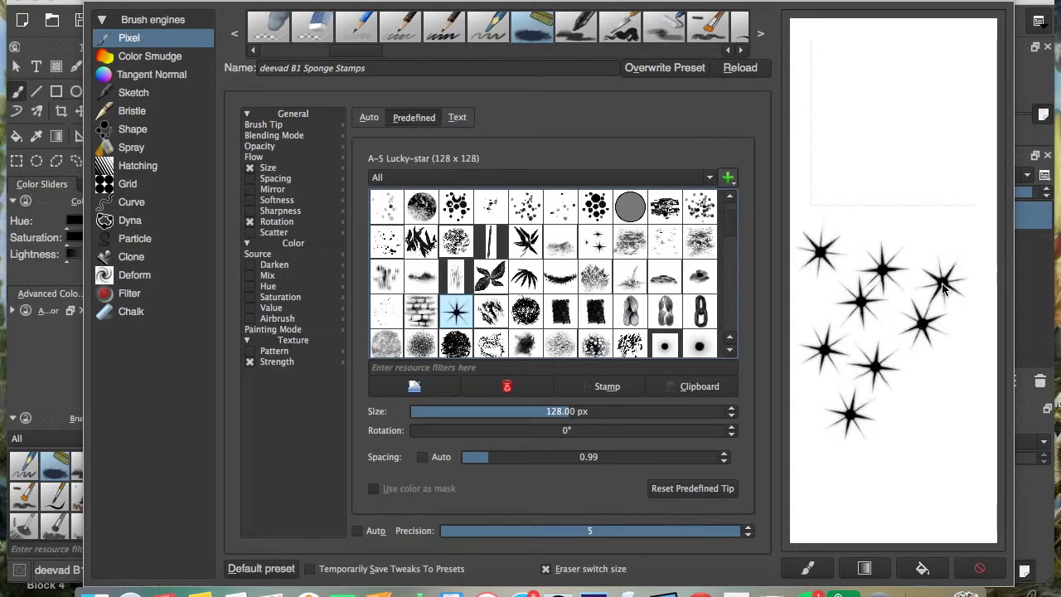
Step: Clear the scratchpad, choose the A-2 Sparkle 3 predefined tip and stamp seven dabs at its own spacing
{"action": "left_click", "coordinate": [979, 569]}
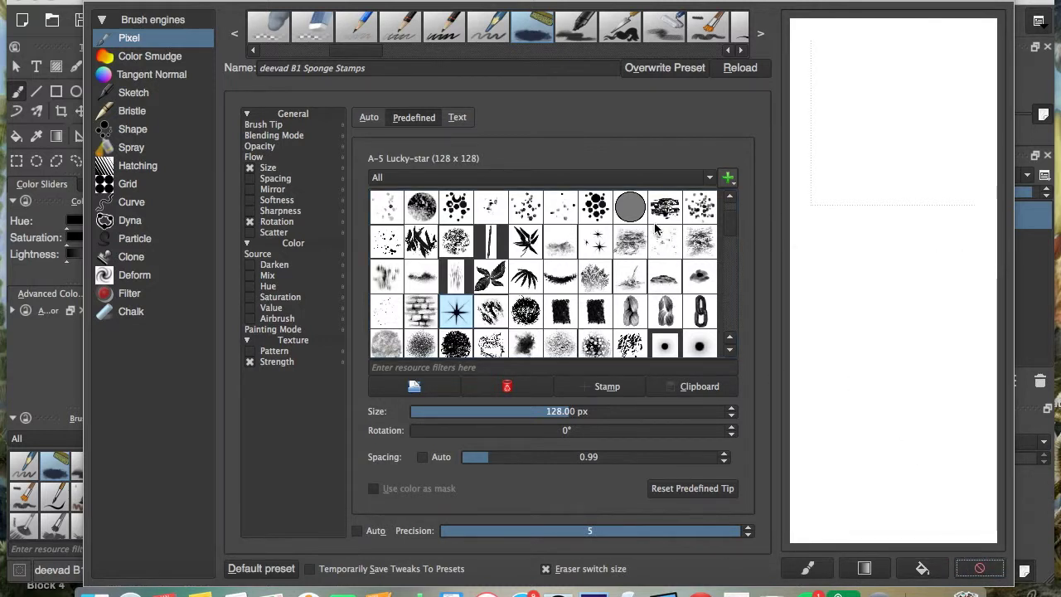
{"action": "left_click", "coordinate": [595, 207]}
{"action": "left_click", "coordinate": [865, 260]}
{"action": "left_click", "coordinate": [852, 343]}
{"action": "left_click", "coordinate": [896, 366]}
{"action": "left_click", "coordinate": [935, 324]}
{"action": "left_click", "coordinate": [923, 271]}
{"action": "left_click", "coordinate": [826, 278]}
{"action": "left_click", "coordinate": [870, 311]}
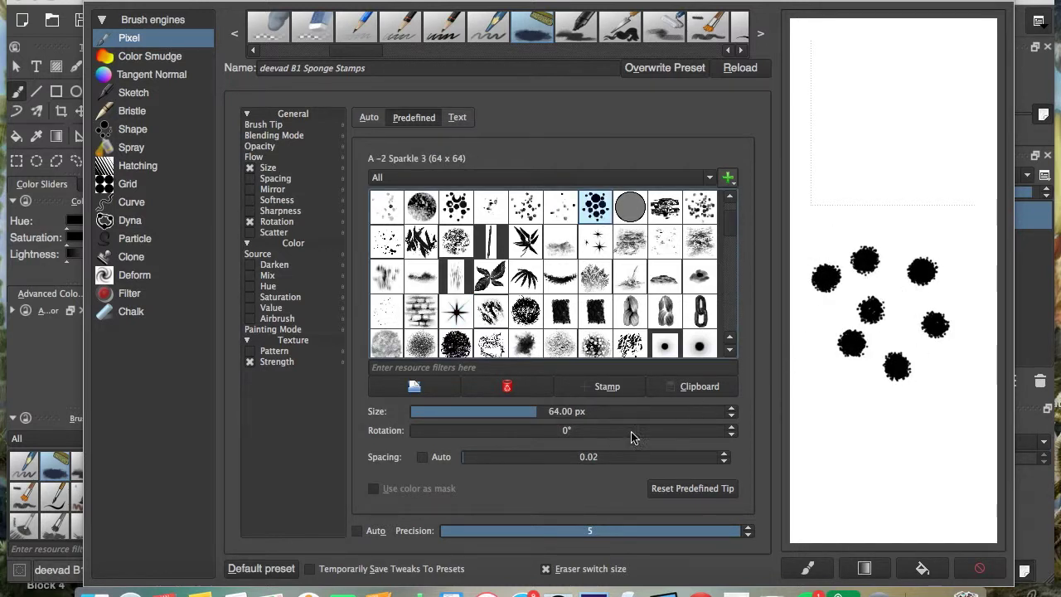
Step: Raise the Sparkle tip's spacing in stages up to 9.80, stamping separate dabs in the scratchpad after each change
{"action": "left_click", "coordinate": [547, 457]}
{"action": "left_click", "coordinate": [836, 432]}
{"action": "left_click", "coordinate": [874, 466]}
{"action": "left_click", "coordinate": [925, 417]}
{"action": "left_click", "coordinate": [617, 457]}
{"action": "left_click", "coordinate": [854, 496]}
{"action": "left_click", "coordinate": [881, 401]}
{"action": "left_click", "coordinate": [711, 457]}
{"action": "left_click", "coordinate": [825, 390]}
{"action": "left_click", "coordinate": [842, 235]}
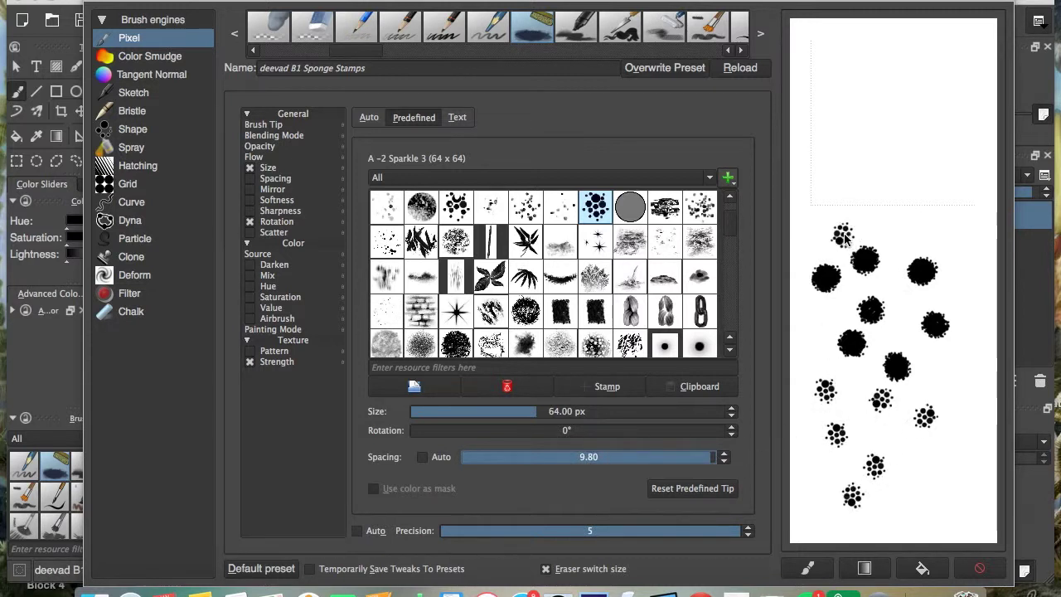
Step: Stamp four more Sparkle dabs with a lower brush precision and restore the Pixel engine's default preset
{"action": "left_click", "coordinate": [568, 533]}
{"action": "left_click", "coordinate": [808, 482]}
{"action": "left_click", "coordinate": [951, 469]}
{"action": "left_click", "coordinate": [958, 388]}
{"action": "left_click", "coordinate": [916, 460]}
{"action": "left_click", "coordinate": [261, 568]}
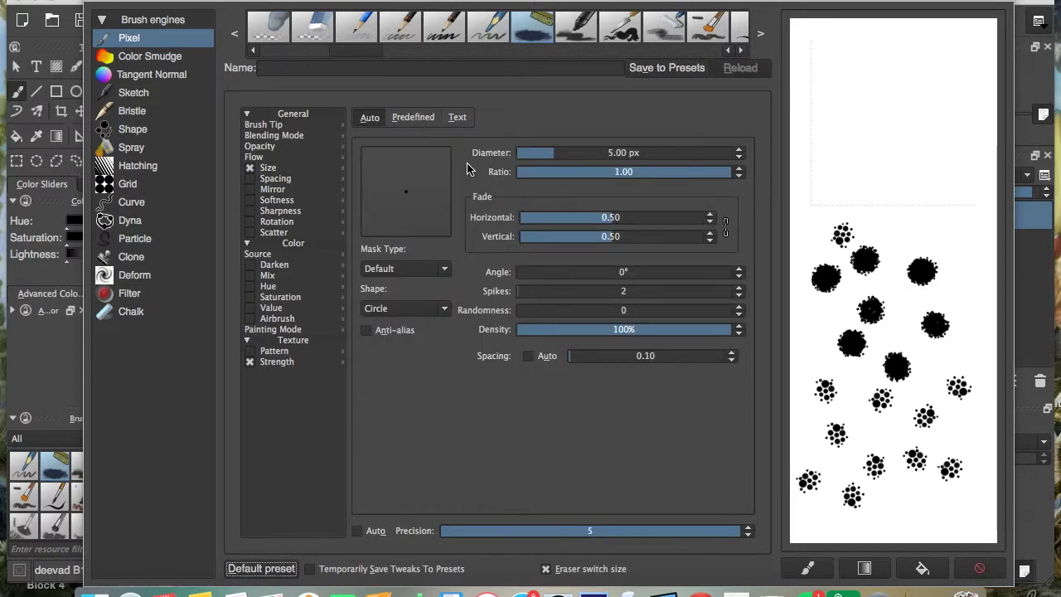
Step: Choose the A-4 distant-mountain predefined tip, stamp three mountains near the scratchpad's upper edge and clear it
{"action": "left_click", "coordinate": [415, 117]}
{"action": "left_click", "coordinate": [562, 243]}
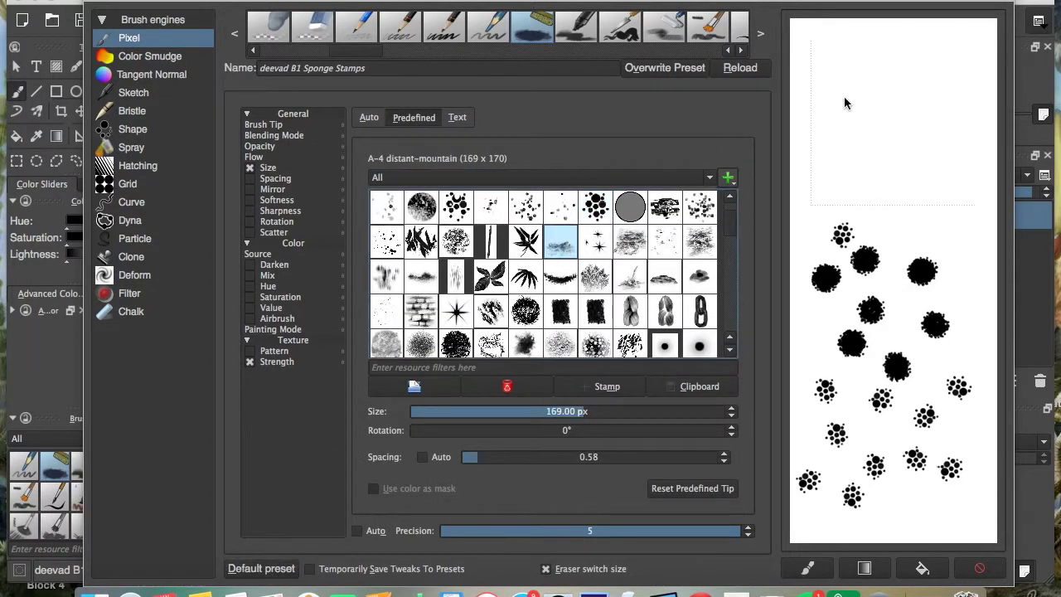
{"action": "left_click", "coordinate": [858, 120]}
{"action": "left_click", "coordinate": [895, 142]}
{"action": "left_click", "coordinate": [913, 189]}
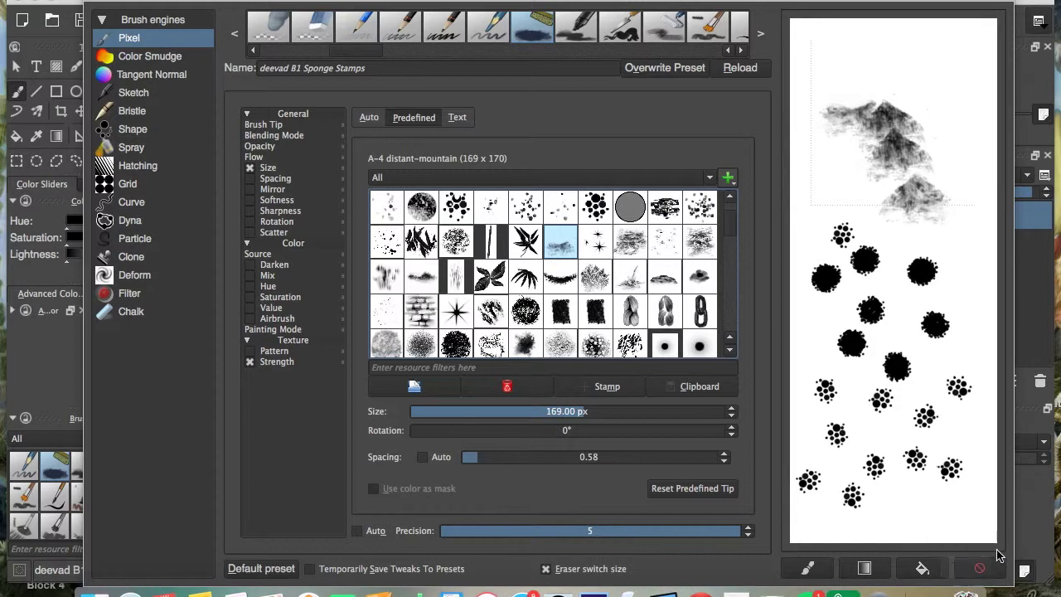
{"action": "left_click", "coordinate": [979, 568]}
Step: Choose the A_reptile-skin predefined tip, test it with two long strokes in the scratchpad and clear it
{"action": "left_click_drag", "start_coordinate": [731, 232], "coordinate": [732, 254]}
{"action": "left_click", "coordinate": [490, 282]}
{"action": "mouse_move", "coordinate": [858, 331]}
{"action": "left_mouse_down"}
{"action": "mouse_move", "coordinate": [874, 364]}
{"action": "mouse_move", "coordinate": [848, 441]}
{"action": "mouse_move", "coordinate": [833, 447]}
{"action": "left_mouse_up"}
{"action": "mouse_move", "coordinate": [883, 496]}
{"action": "left_mouse_down"}
{"action": "mouse_move", "coordinate": [932, 463]}
{"action": "mouse_move", "coordinate": [957, 409]}
{"action": "mouse_move", "coordinate": [903, 284]}
{"action": "left_mouse_up"}
{"action": "left_click", "coordinate": [986, 567]}
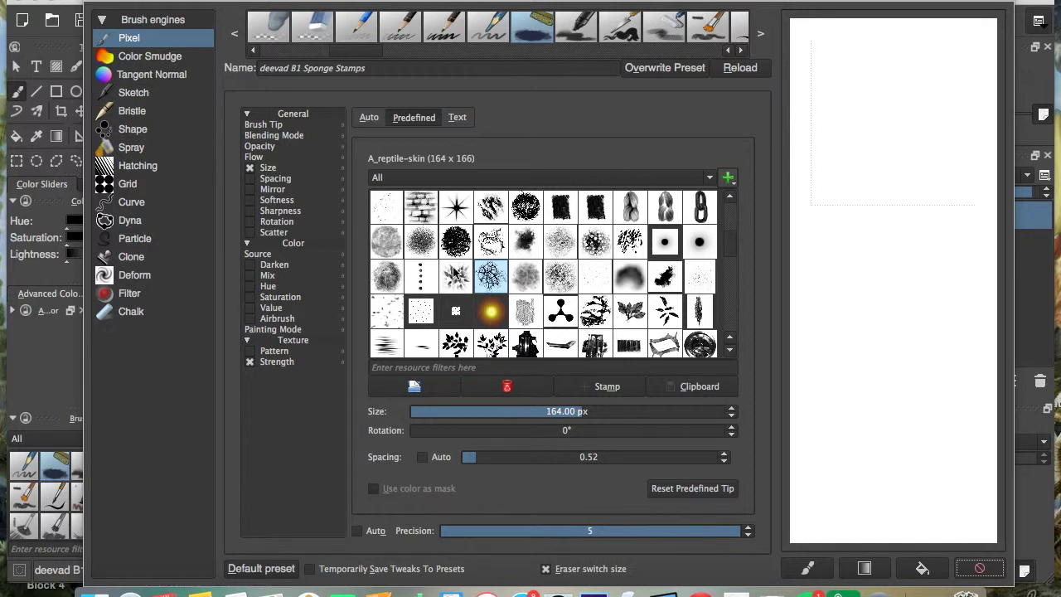
Step: Stamp the A_Chain tip twice at 64 px and twice at 230.72 px, and add one M_06 stamp
{"action": "left_click", "coordinate": [702, 209]}
{"action": "left_click", "coordinate": [869, 341]}
{"action": "left_click", "coordinate": [852, 391]}
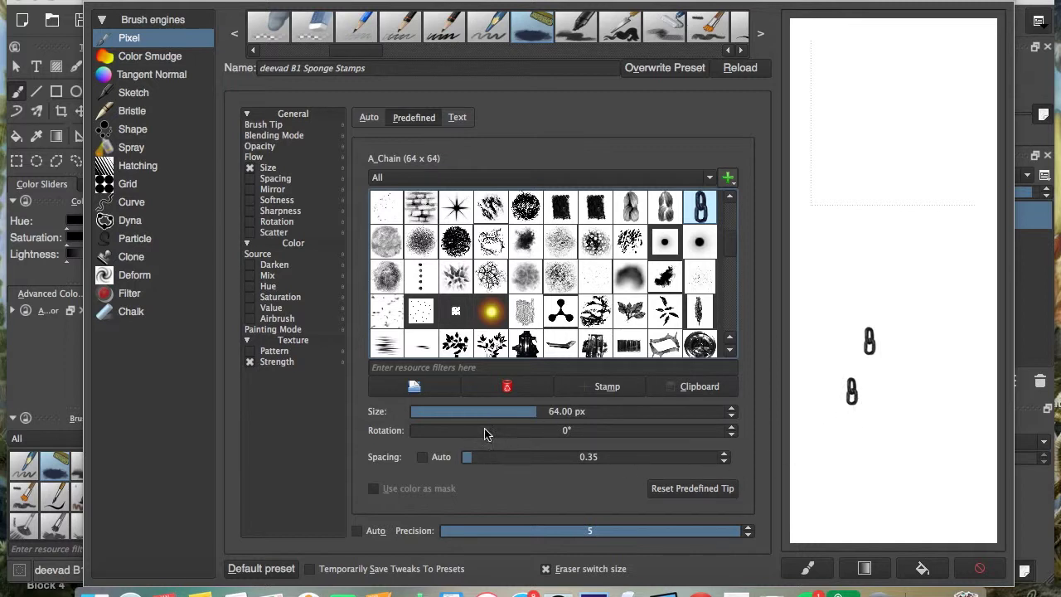
{"action": "left_click", "coordinate": [600, 411]}
{"action": "left_click", "coordinate": [830, 289]}
{"action": "left_click", "coordinate": [921, 278]}
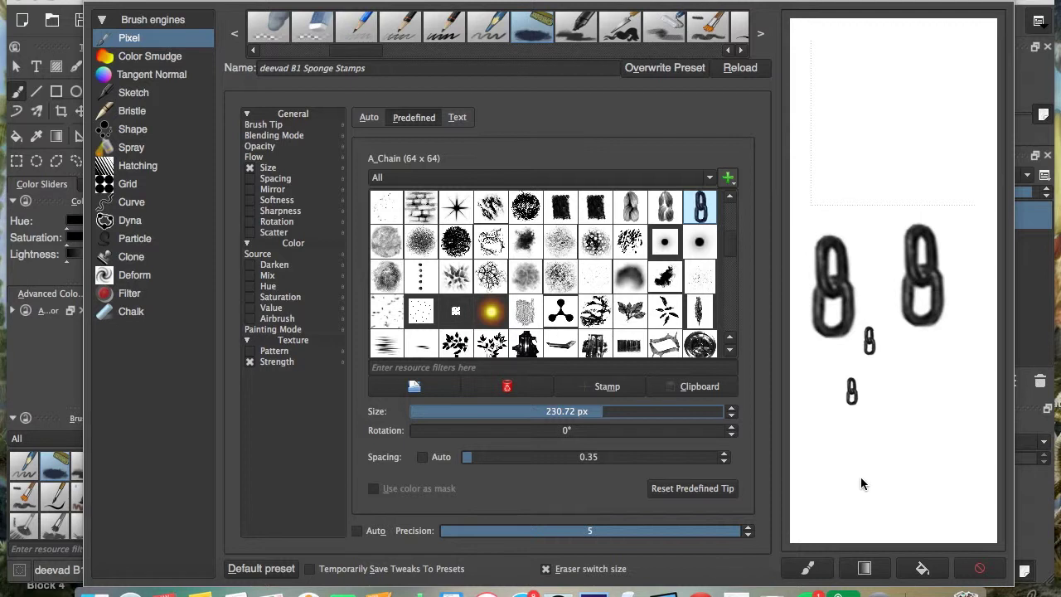
{"action": "left_click", "coordinate": [700, 345]}
{"action": "left_click", "coordinate": [922, 456]}
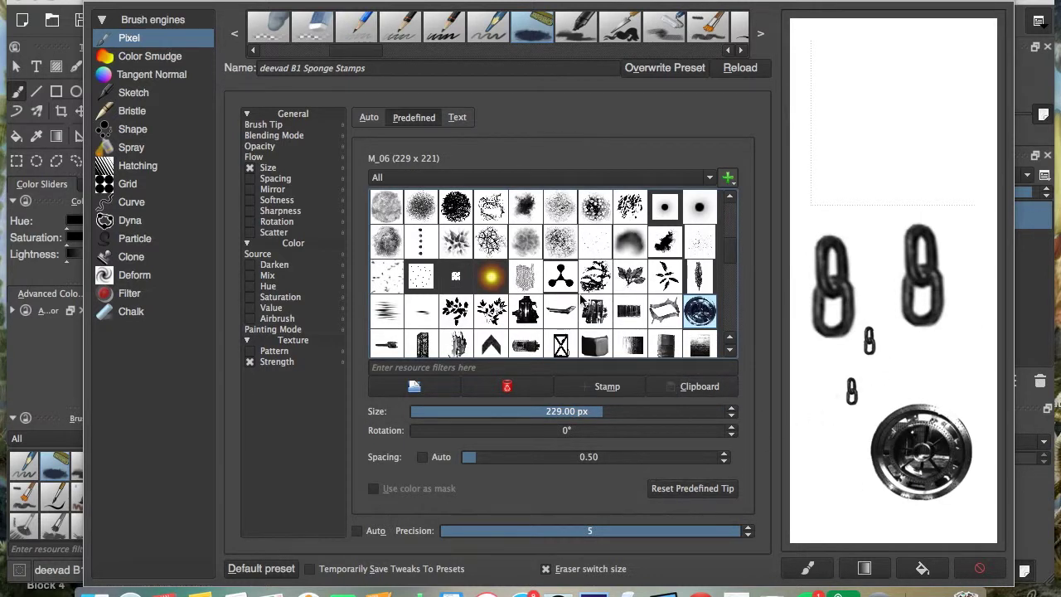
Step: Cover the scratchpad's upper area with nine overlapping L_Leaf_2 stamps and clear the scratchpad
{"action": "left_click", "coordinate": [643, 282]}
{"action": "left_click", "coordinate": [848, 139]}
{"action": "left_click", "coordinate": [911, 146]}
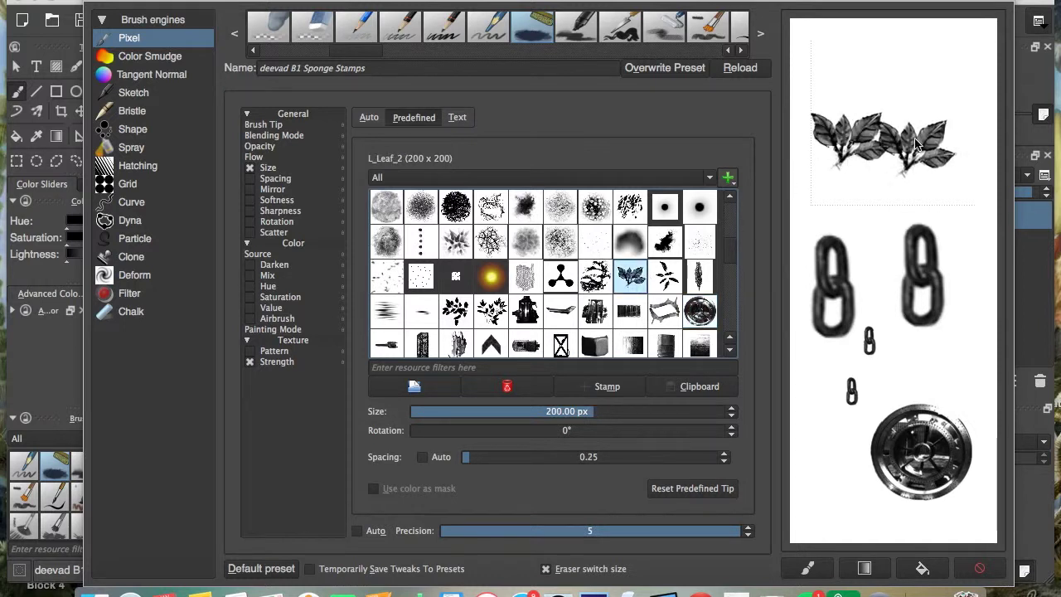
{"action": "left_click", "coordinate": [873, 62]}
{"action": "left_click", "coordinate": [929, 95]}
{"action": "left_click", "coordinate": [891, 94]}
{"action": "left_click", "coordinate": [849, 89]}
{"action": "left_click", "coordinate": [862, 112]}
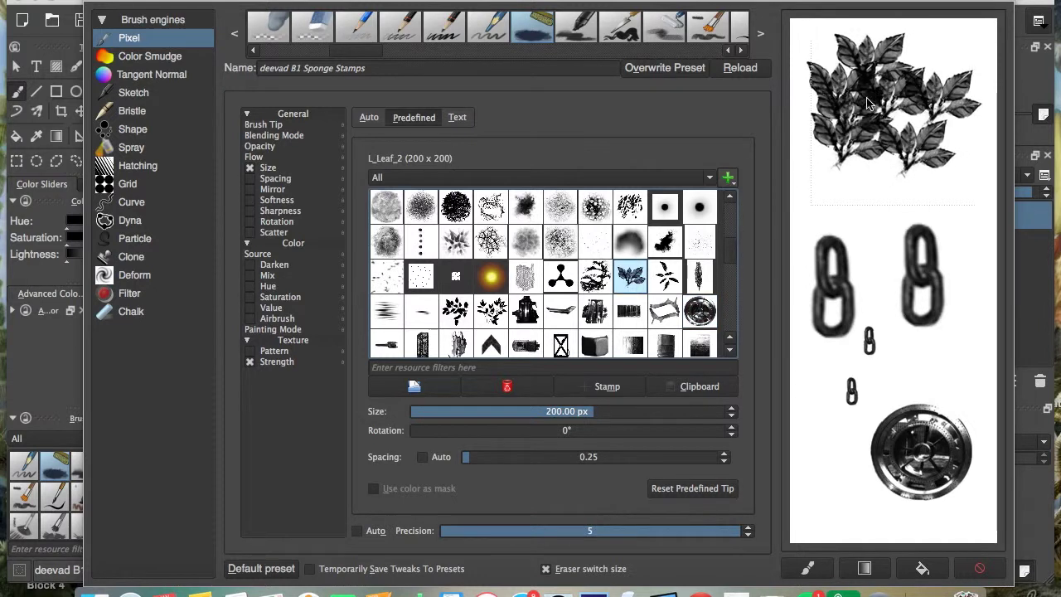
{"action": "left_click", "coordinate": [935, 64]}
{"action": "left_click", "coordinate": [902, 56]}
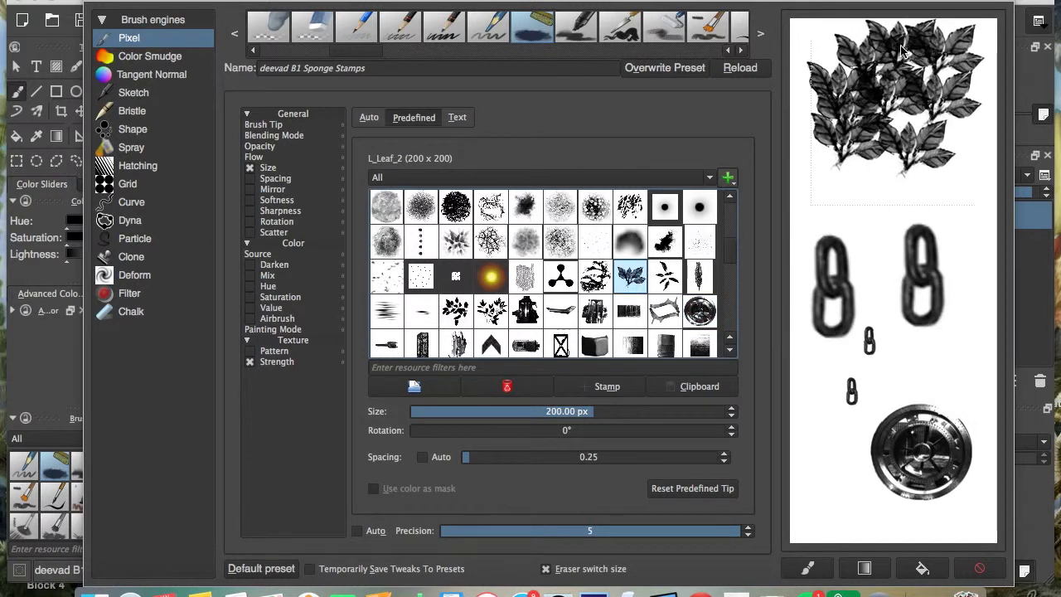
{"action": "left_click", "coordinate": [980, 568]}
Step: Choose the P_Graphite Pencil _grainb tip further down the tip collection and stamp it twice in the upper scratchpad
{"action": "left_click", "coordinate": [730, 351]}
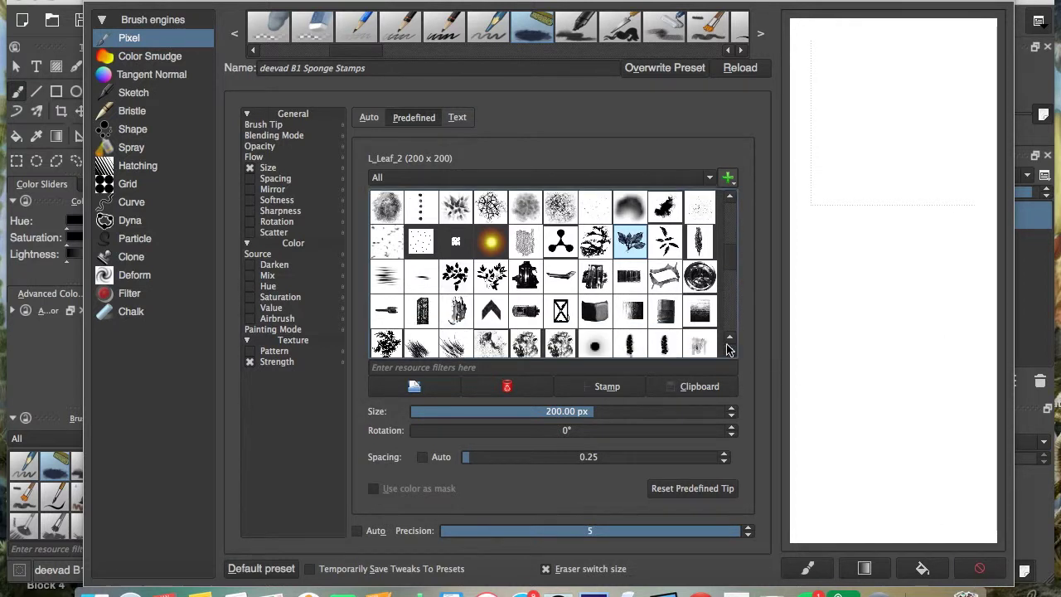
{"action": "left_click", "coordinate": [733, 352]}
{"action": "left_click", "coordinate": [733, 352]}
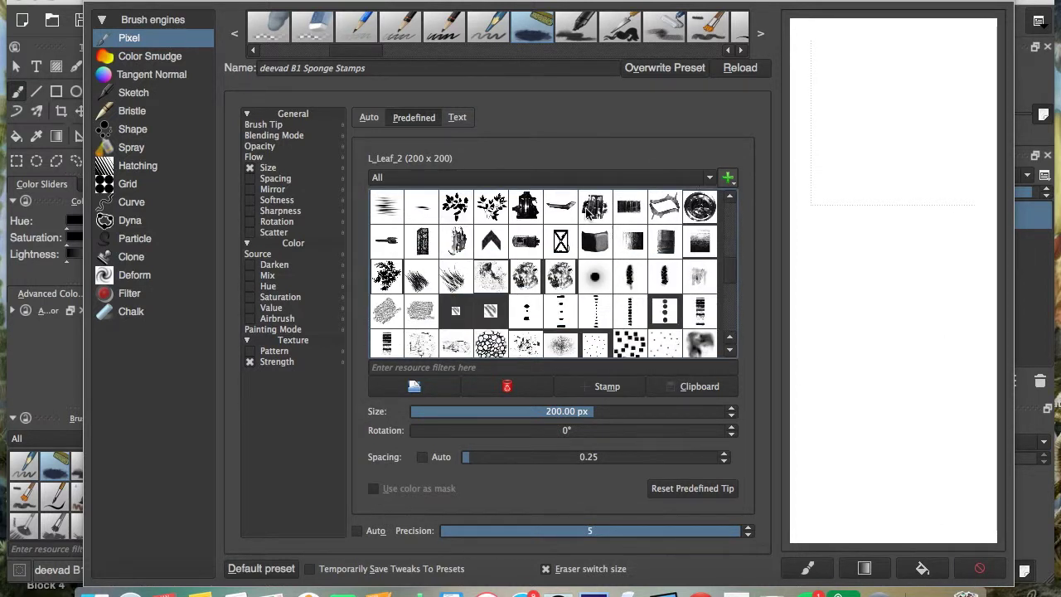
{"action": "left_click", "coordinate": [419, 311]}
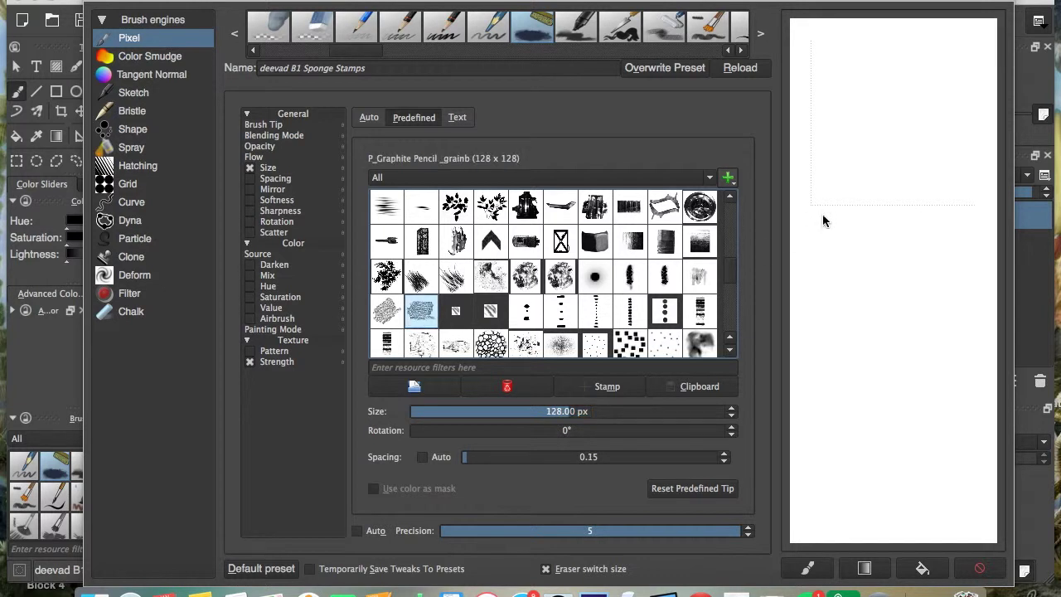
{"action": "left_click", "coordinate": [839, 100]}
{"action": "left_click", "coordinate": [892, 133]}
Step: Choose the S_Smudge Cheese tip and test it with one dense stroke and seven stamps below it
{"action": "left_click", "coordinate": [491, 344]}
{"action": "left_click_drag", "start_coordinate": [842, 249], "coordinate": [894, 313]}
{"action": "left_click", "coordinate": [844, 367]}
{"action": "left_click", "coordinate": [865, 415]}
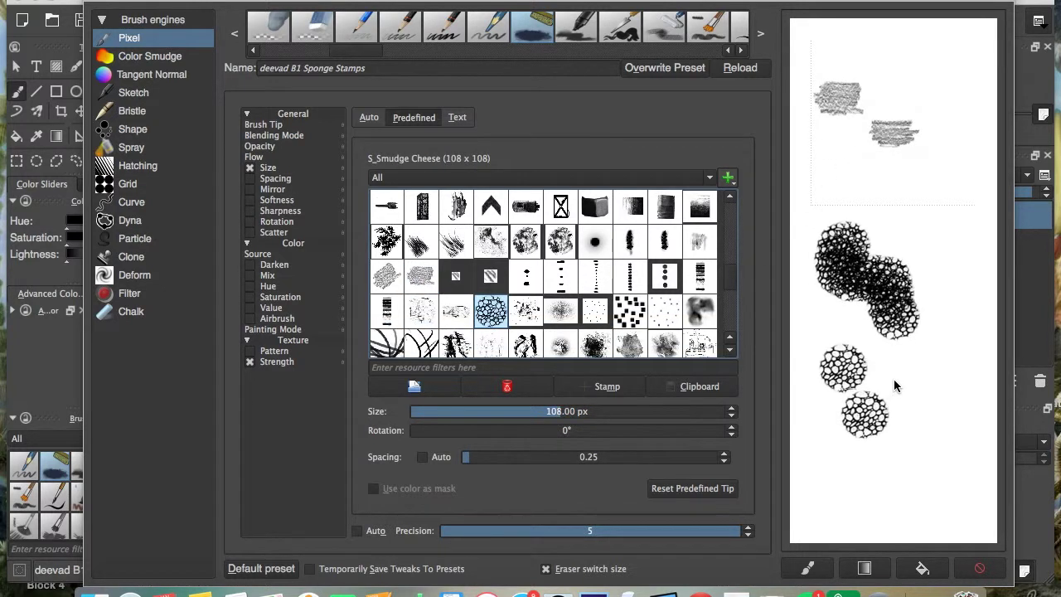
{"action": "left_click", "coordinate": [894, 380]}
{"action": "left_click", "coordinate": [872, 365]}
{"action": "left_click", "coordinate": [854, 334]}
{"action": "left_click", "coordinate": [822, 330]}
{"action": "left_click", "coordinate": [813, 359]}
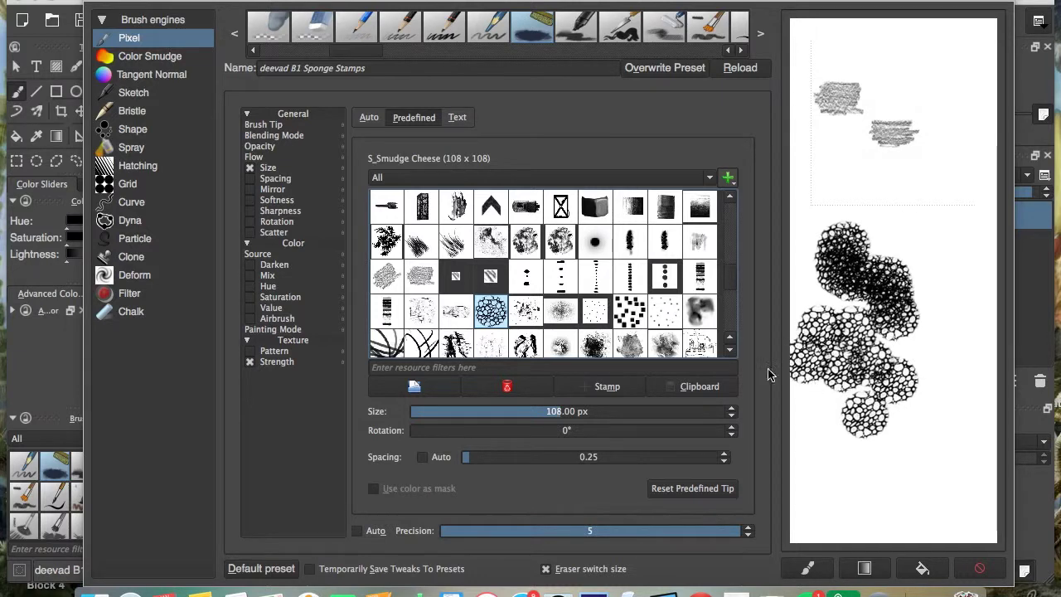
Step: Choose the coloured snaaaaaaake tip near the end of the tip collection, stamp it once and clear the scratchpad
{"action": "scroll", "coordinate": [731, 282], "scroll_direction": "down", "scroll_amount": 4}
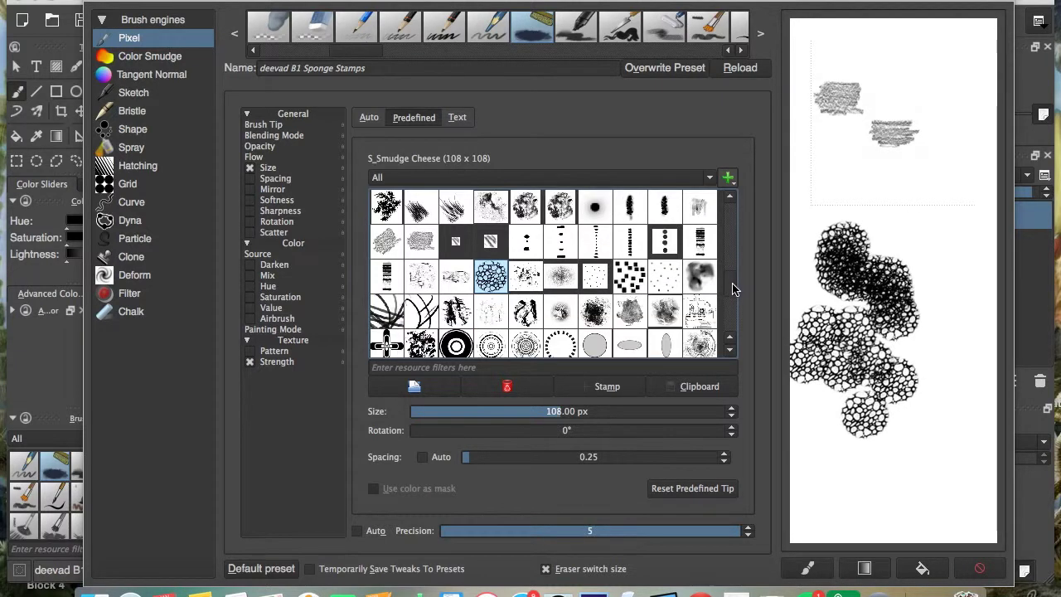
{"action": "scroll", "coordinate": [738, 309], "scroll_direction": "down", "scroll_amount": 2}
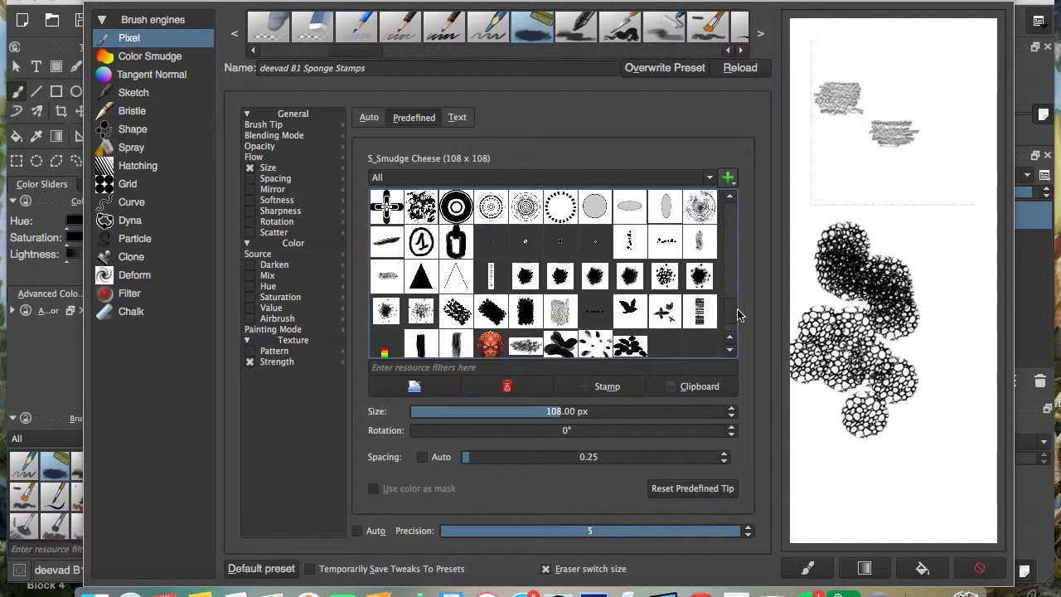
{"action": "left_click", "coordinate": [491, 340]}
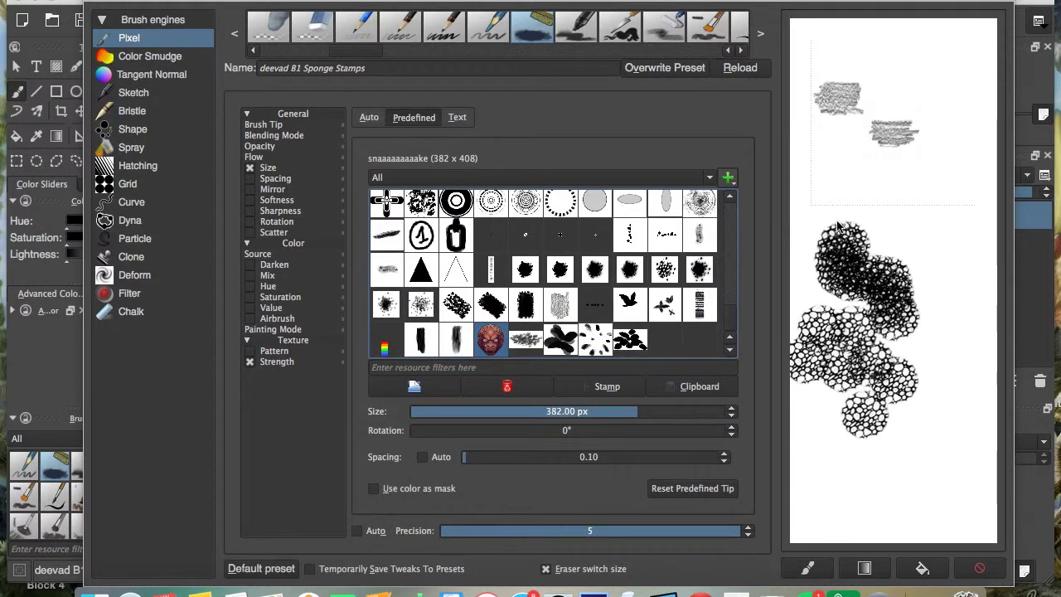
{"action": "left_click", "coordinate": [873, 215]}
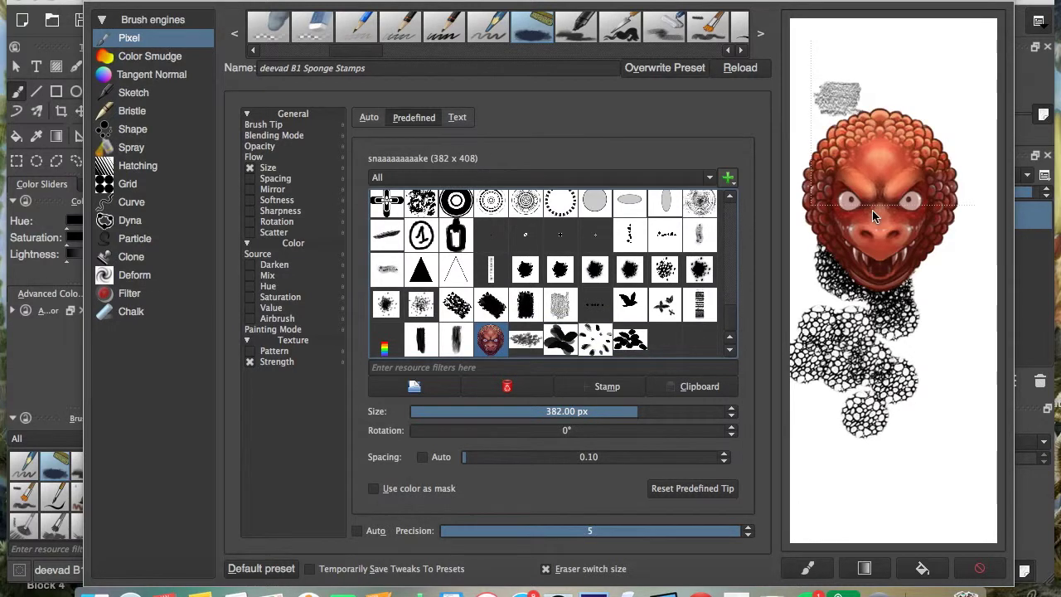
{"action": "left_click", "coordinate": [980, 568]}
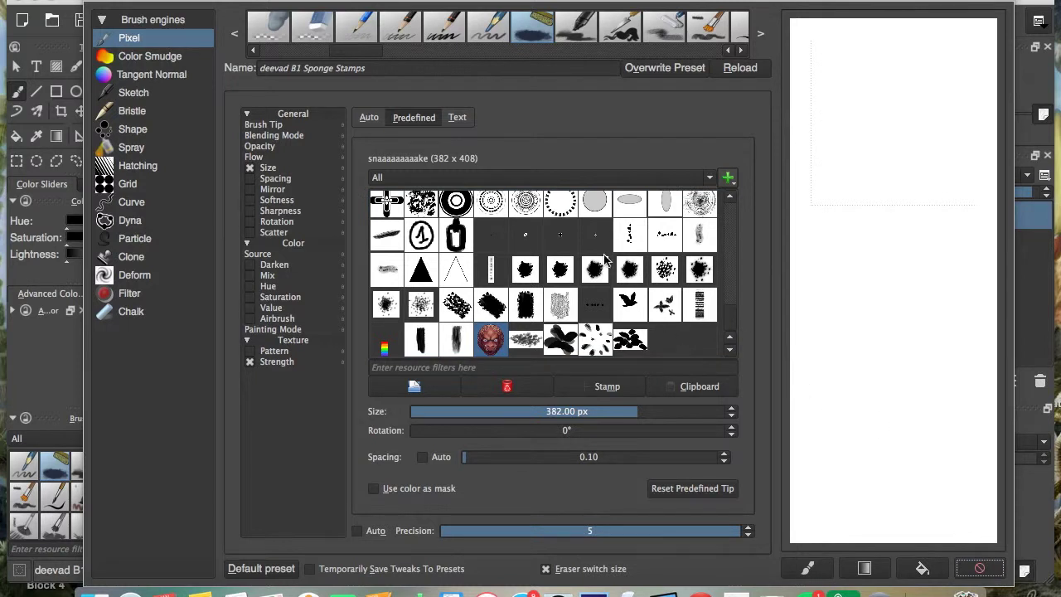
Step: Test the 4_brush-with-loose-hair tip with a stroke down the scratchpad and clear it
{"action": "left_click", "coordinate": [421, 305]}
{"action": "mouse_move", "coordinate": [888, 225]}
{"action": "left_mouse_down"}
{"action": "mouse_move", "coordinate": [871, 366]}
{"action": "mouse_move", "coordinate": [851, 457]}
{"action": "mouse_move", "coordinate": [817, 501]}
{"action": "left_mouse_up"}
{"action": "left_click", "coordinate": [980, 569]}
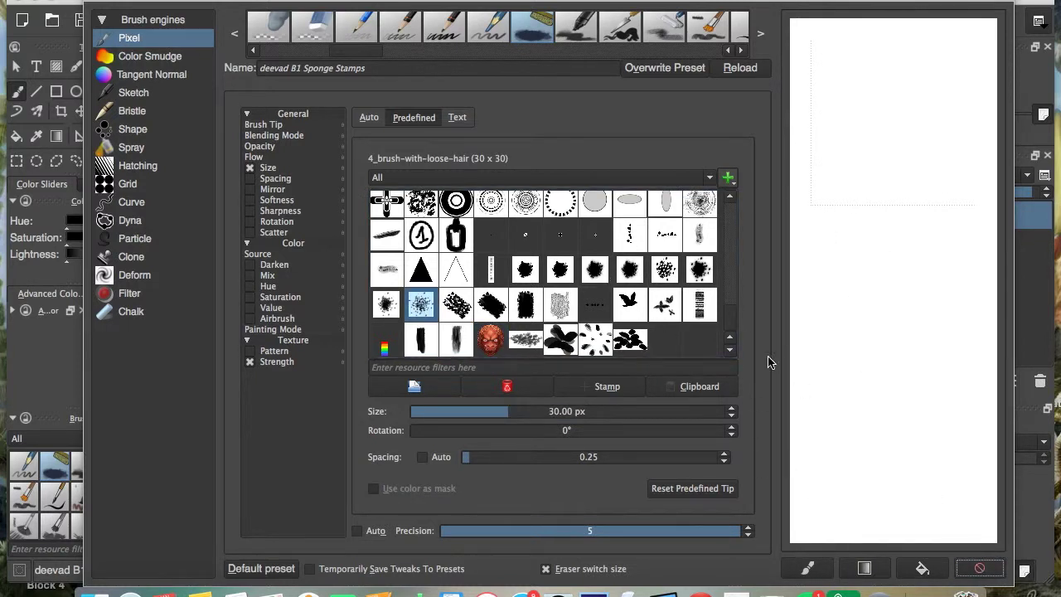
{"action": "left_click_drag", "start_coordinate": [731, 316], "coordinate": [720, 197]}
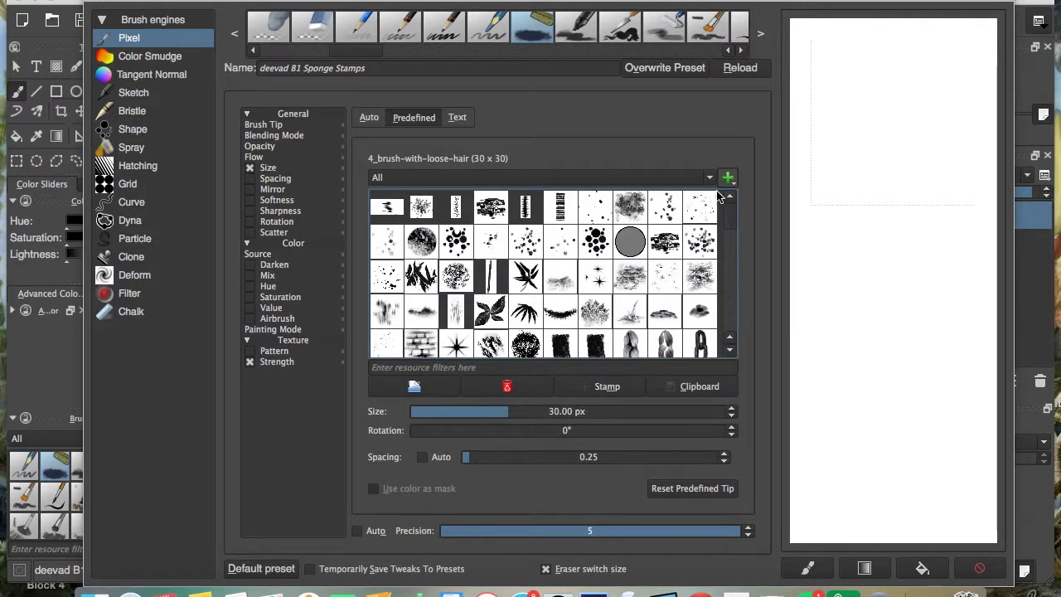
Step: Test the deevad B2 paint sketch and deevad B4 paint roller presets with winding strokes in the scratchpad
{"action": "left_click", "coordinate": [571, 29]}
{"action": "mouse_move", "coordinate": [888, 213]}
{"action": "left_mouse_down"}
{"action": "mouse_move", "coordinate": [868, 377]}
{"action": "mouse_move", "coordinate": [829, 439]}
{"action": "left_mouse_up"}
{"action": "mouse_move", "coordinate": [796, 307]}
{"action": "left_mouse_down"}
{"action": "mouse_move", "coordinate": [836, 240]}
{"action": "mouse_move", "coordinate": [847, 164]}
{"action": "left_mouse_up"}
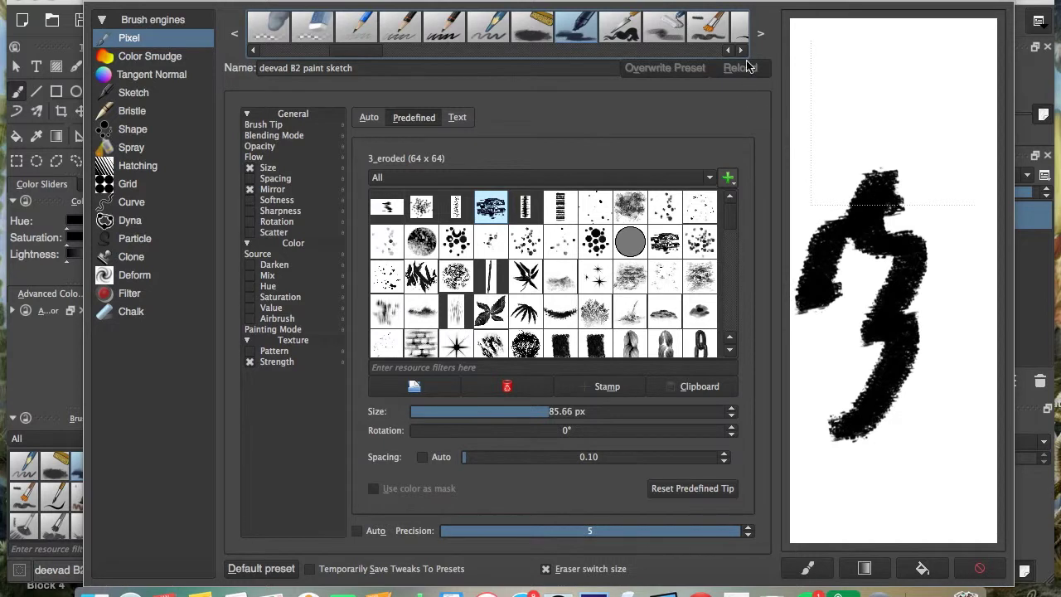
{"action": "left_click", "coordinate": [708, 25]}
{"action": "mouse_move", "coordinate": [829, 65]}
{"action": "left_mouse_down"}
{"action": "mouse_move", "coordinate": [870, 61]}
{"action": "mouse_move", "coordinate": [965, 275]}
{"action": "mouse_move", "coordinate": [945, 468]}
{"action": "mouse_move", "coordinate": [891, 464]}
{"action": "mouse_move", "coordinate": [928, 280]}
{"action": "mouse_move", "coordinate": [906, 133]}
{"action": "mouse_move", "coordinate": [863, 116]}
{"action": "mouse_move", "coordinate": [823, 157]}
{"action": "left_mouse_up"}
{"action": "left_click", "coordinate": [665, 27]}
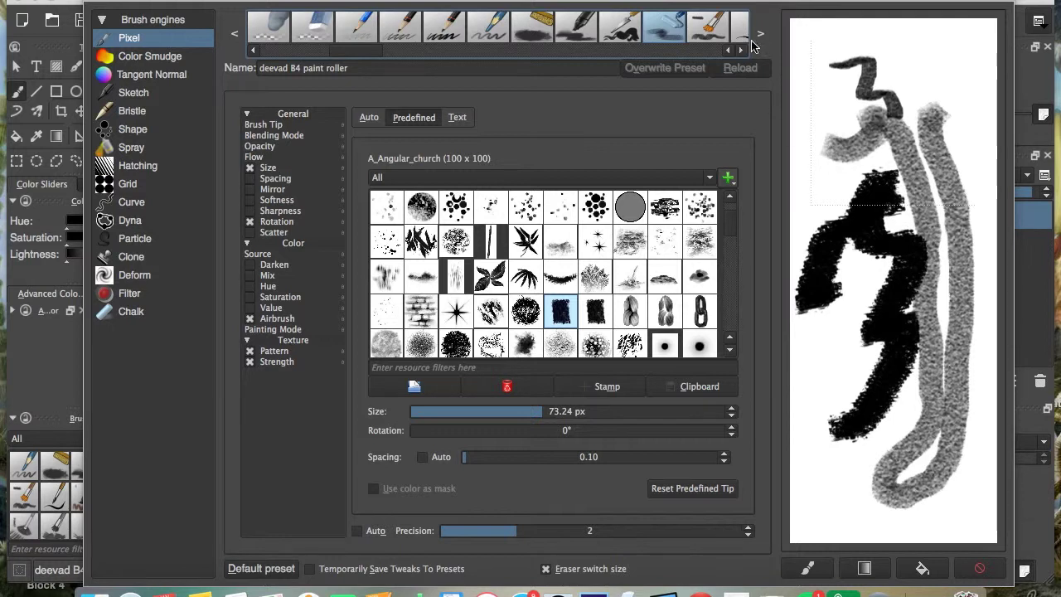
Step: Test the deevad E1 organic flower ivy plants preset, found further along the preset strip, on a cleared scratchpad and clear its marks
{"action": "left_click", "coordinate": [741, 50]}
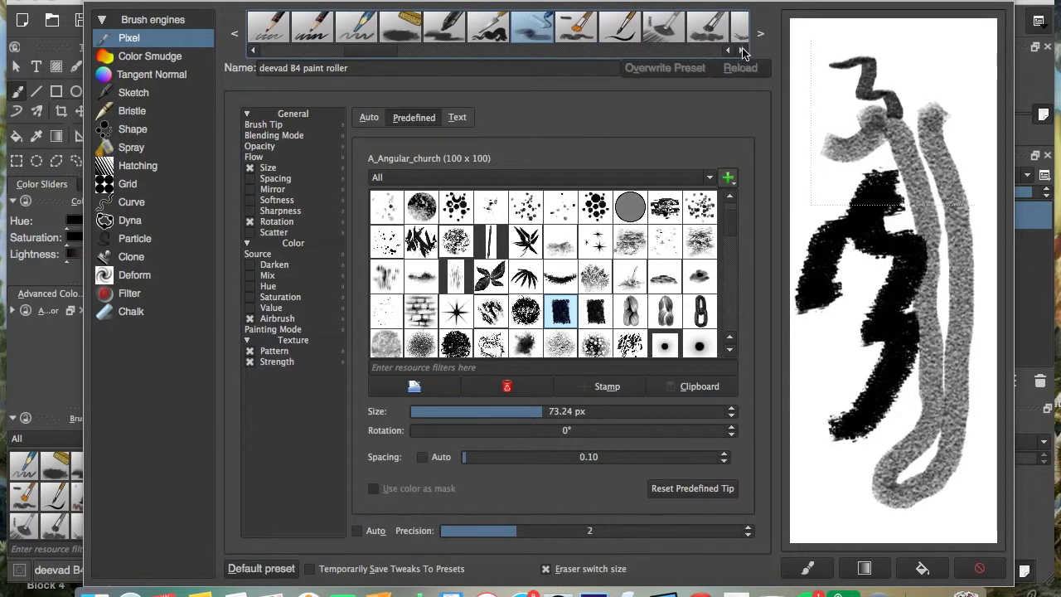
{"action": "left_click", "coordinate": [745, 51]}
{"action": "left_click", "coordinate": [744, 53]}
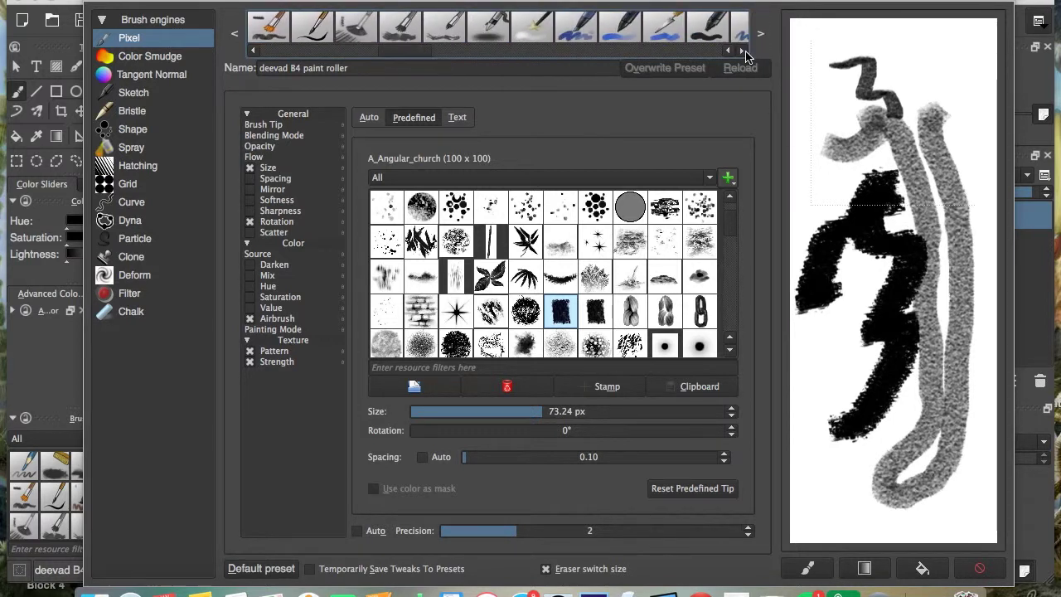
{"action": "left_click", "coordinate": [742, 52]}
{"action": "left_click", "coordinate": [742, 52]}
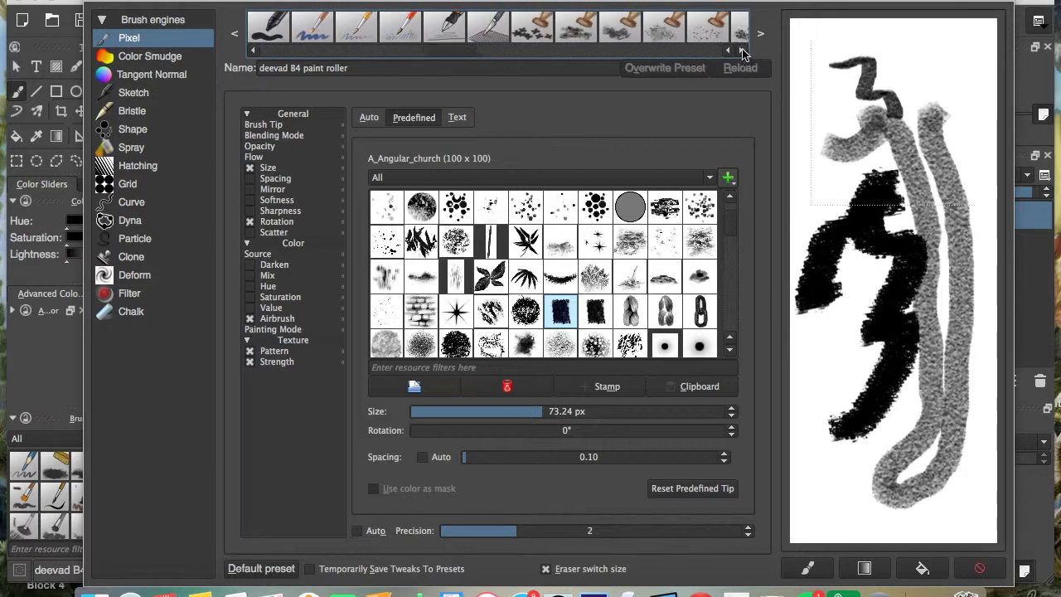
{"action": "left_click", "coordinate": [531, 28]}
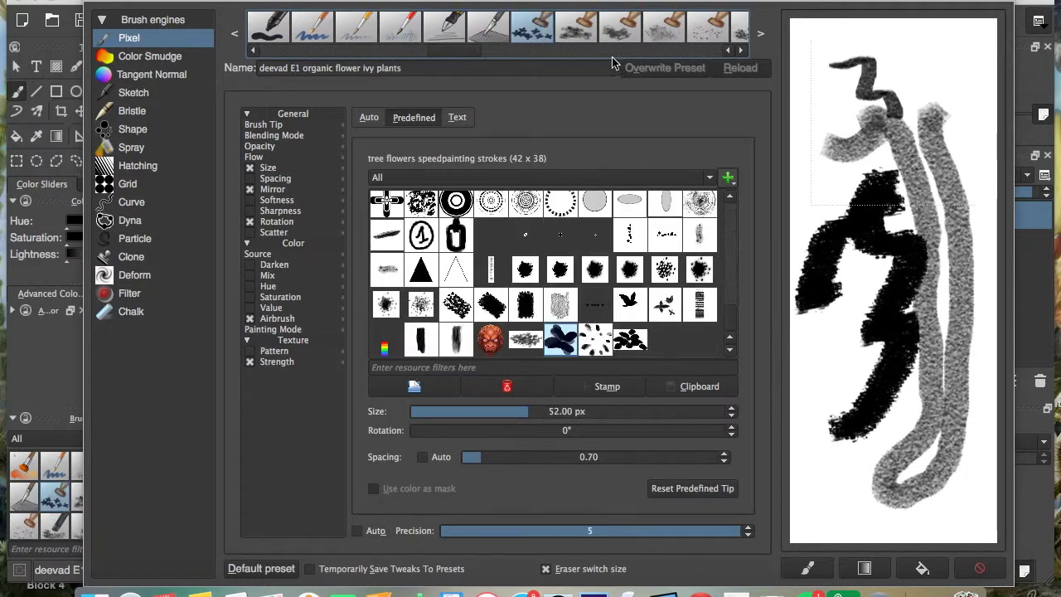
{"action": "left_click", "coordinate": [980, 568]}
{"action": "left_click", "coordinate": [872, 413]}
{"action": "mouse_move", "coordinate": [884, 336]}
{"action": "left_mouse_down"}
{"action": "mouse_move", "coordinate": [842, 213]}
{"action": "mouse_move", "coordinate": [928, 194]}
{"action": "mouse_move", "coordinate": [970, 331]}
{"action": "mouse_move", "coordinate": [923, 415]}
{"action": "mouse_move", "coordinate": [927, 475]}
{"action": "left_mouse_up"}
{"action": "left_click", "coordinate": [980, 568]}
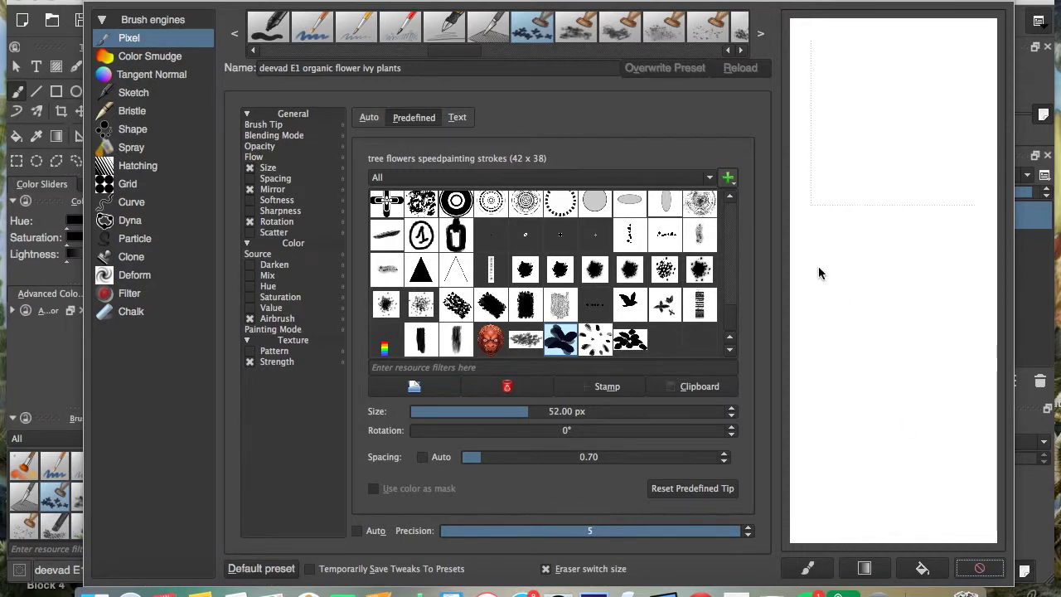
Step: Test the deevad E2 multi painting touch preset with a stroke down the scratchpad and clear it
{"action": "left_click", "coordinate": [589, 37]}
{"action": "mouse_move", "coordinate": [846, 157]}
{"action": "left_mouse_down"}
{"action": "mouse_move", "coordinate": [893, 320]}
{"action": "mouse_move", "coordinate": [865, 469]}
{"action": "mouse_move", "coordinate": [898, 493]}
{"action": "mouse_move", "coordinate": [834, 388]}
{"action": "mouse_move", "coordinate": [827, 336]}
{"action": "mouse_move", "coordinate": [887, 325]}
{"action": "mouse_move", "coordinate": [871, 389]}
{"action": "left_mouse_up"}
{"action": "left_click", "coordinate": [980, 568]}
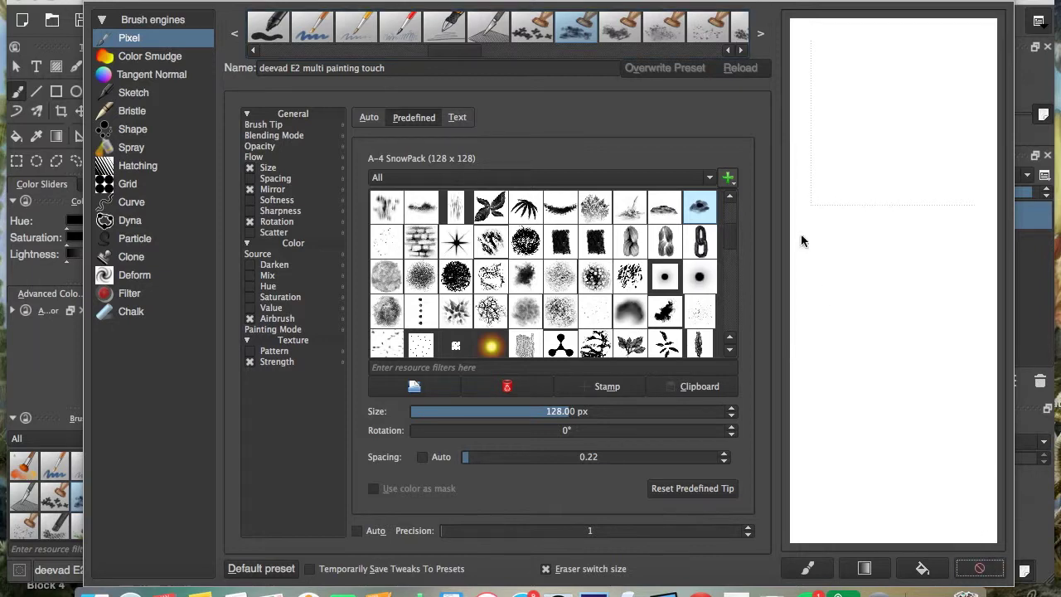
Step: Paint a dense mass with the deevad E4 splat preset and scatter drops over it with deevad E5 splat drop
{"action": "left_click", "coordinate": [666, 37]}
{"action": "mouse_move", "coordinate": [895, 236]}
{"action": "left_mouse_down"}
{"action": "mouse_move", "coordinate": [870, 460]}
{"action": "mouse_move", "coordinate": [813, 195]}
{"action": "mouse_move", "coordinate": [911, 385]}
{"action": "mouse_move", "coordinate": [900, 294]}
{"action": "mouse_move", "coordinate": [854, 406]}
{"action": "mouse_move", "coordinate": [812, 390]}
{"action": "mouse_move", "coordinate": [882, 311]}
{"action": "mouse_move", "coordinate": [841, 377]}
{"action": "mouse_move", "coordinate": [862, 203]}
{"action": "mouse_move", "coordinate": [910, 149]}
{"action": "mouse_move", "coordinate": [900, 91]}
{"action": "mouse_move", "coordinate": [904, 182]}
{"action": "left_mouse_up"}
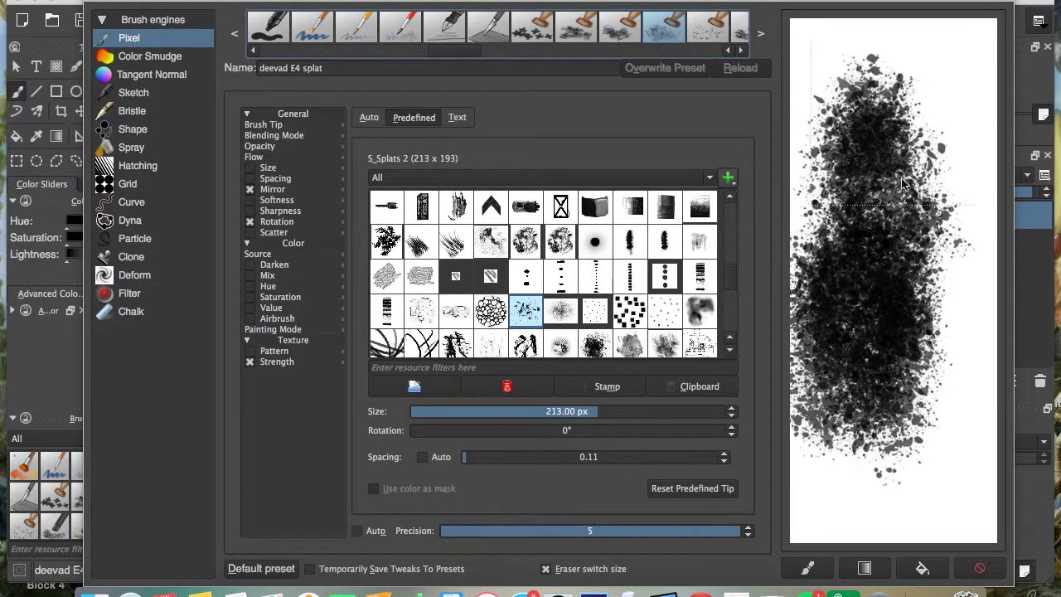
{"action": "key", "text": "period"}
{"action": "mouse_move", "coordinate": [904, 61]}
{"action": "left_mouse_down"}
{"action": "mouse_move", "coordinate": [953, 186]}
{"action": "mouse_move", "coordinate": [949, 325]}
{"action": "mouse_move", "coordinate": [881, 419]}
{"action": "left_mouse_up"}
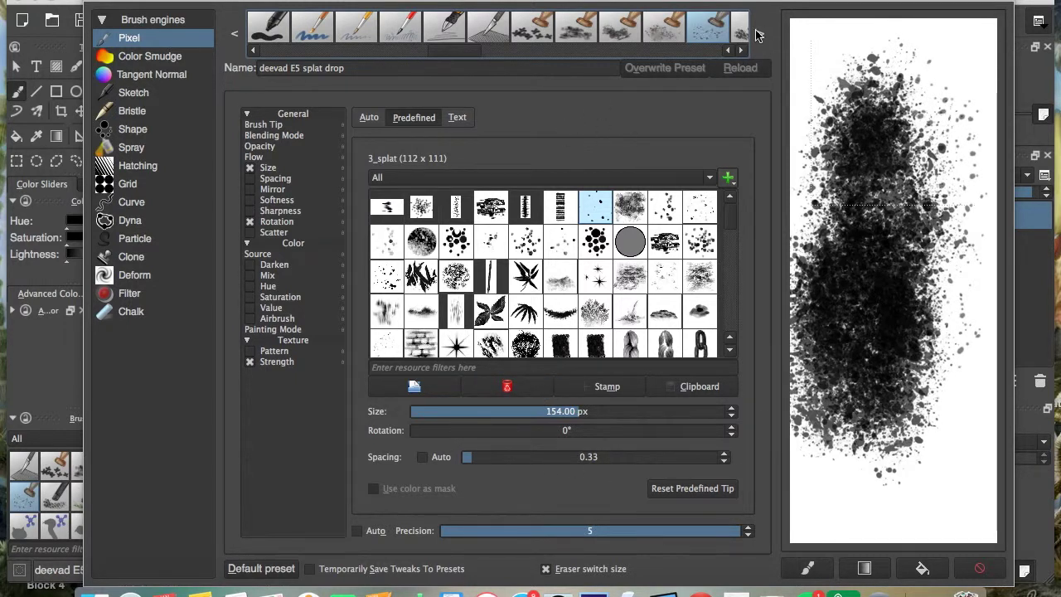
Step: Test the deevad E6 template brush texture preset with several strokes on a cleared scratchpad, clear them and close the brush editor
{"action": "left_click", "coordinate": [760, 33]}
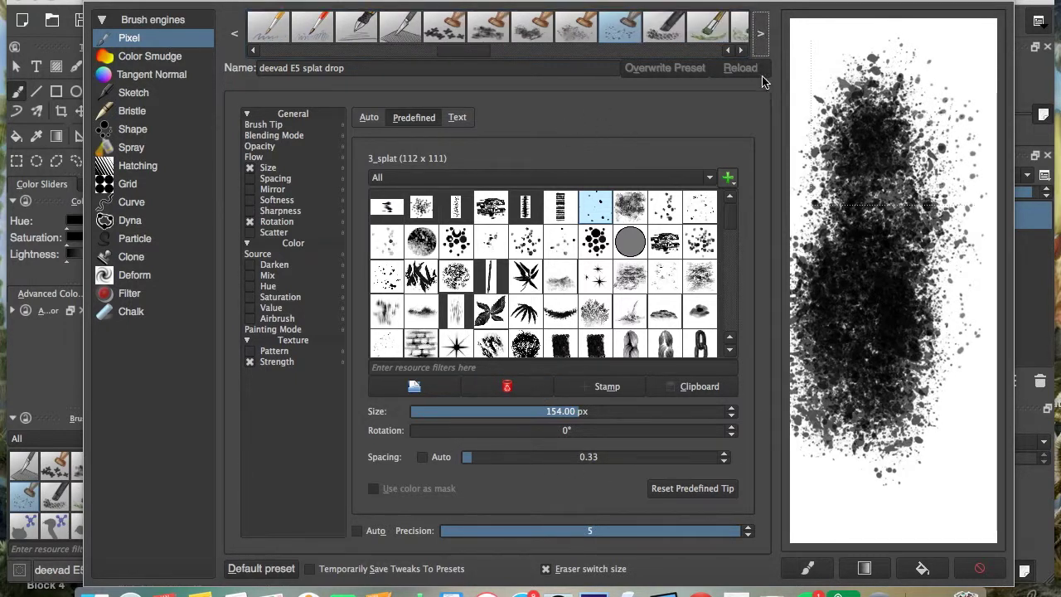
{"action": "left_click", "coordinate": [979, 568]}
{"action": "left_click", "coordinate": [663, 31]}
{"action": "mouse_move", "coordinate": [883, 133]}
{"action": "left_mouse_down"}
{"action": "mouse_move", "coordinate": [879, 303]}
{"action": "mouse_move", "coordinate": [842, 377]}
{"action": "left_mouse_up"}
{"action": "mouse_move", "coordinate": [845, 286]}
{"action": "left_mouse_down"}
{"action": "mouse_move", "coordinate": [820, 310]}
{"action": "mouse_move", "coordinate": [850, 377]}
{"action": "left_mouse_up"}
{"action": "left_click_drag", "start_coordinate": [941, 377], "coordinate": [869, 493]}
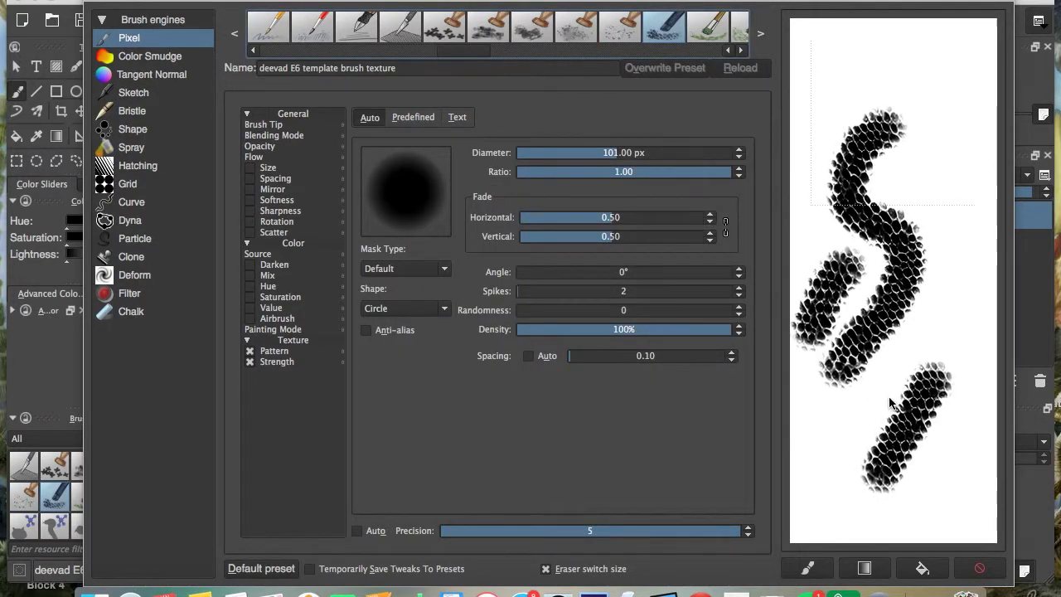
{"action": "left_click_drag", "start_coordinate": [899, 391], "coordinate": [829, 474]}
{"action": "left_click_drag", "start_coordinate": [858, 373], "coordinate": [800, 456]}
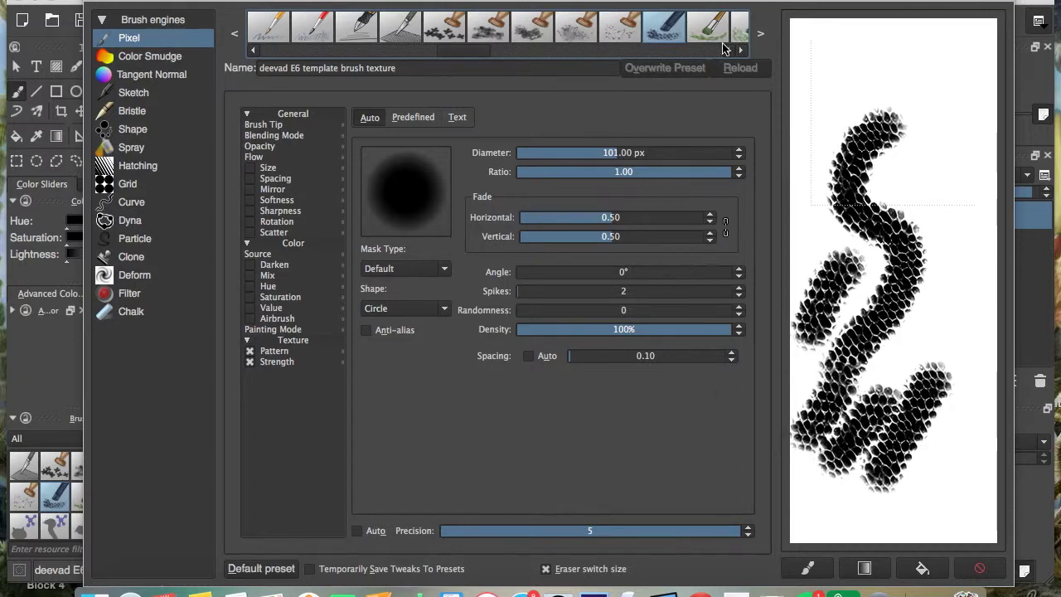
{"action": "left_click", "coordinate": [979, 568]}
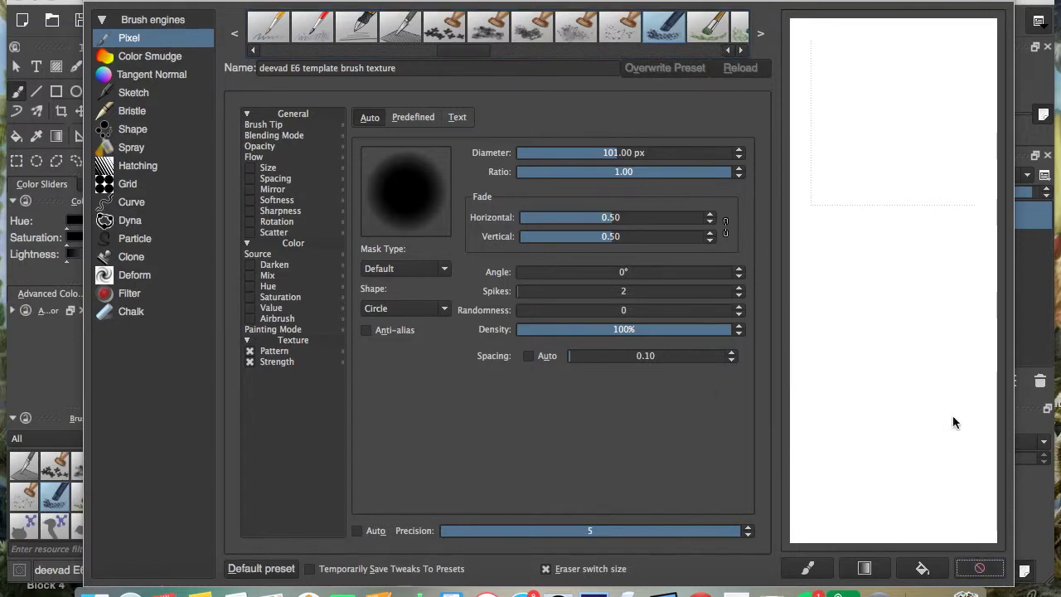
{"action": "left_click", "coordinate": [94, 5]}
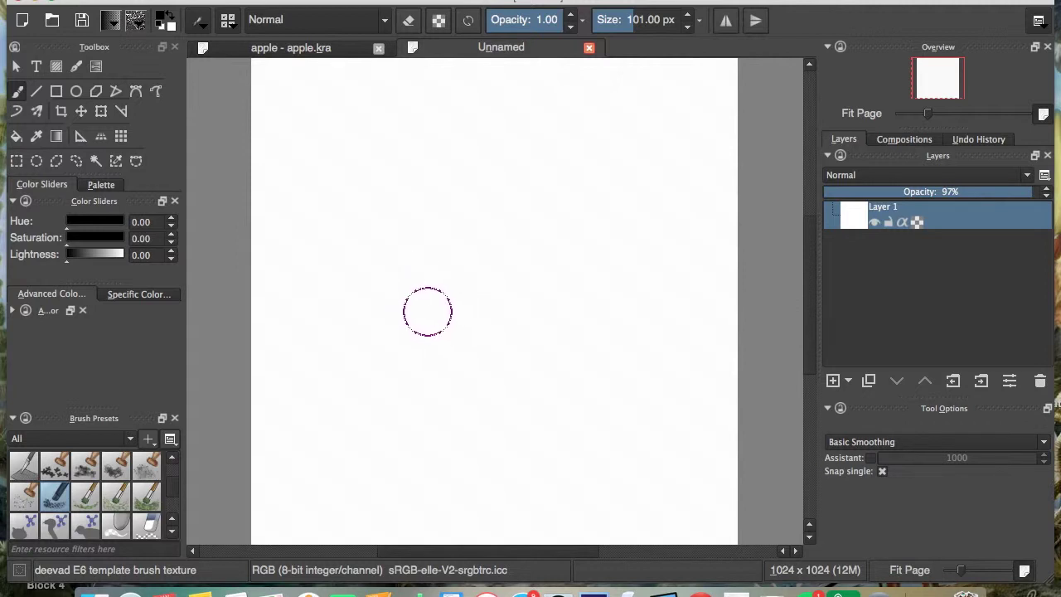
Step: Practise resizing the brush over the canvas by shrinking, enlarging and shrinking it again to 28 px
{"action": "key", "text": "bracketleft"}
{"action": "key", "text": "bracketleft"}
{"action": "key", "text": "bracketleft"}
{"action": "key", "text": "bracketleft"}
{"action": "key", "text": "bracketleft"}
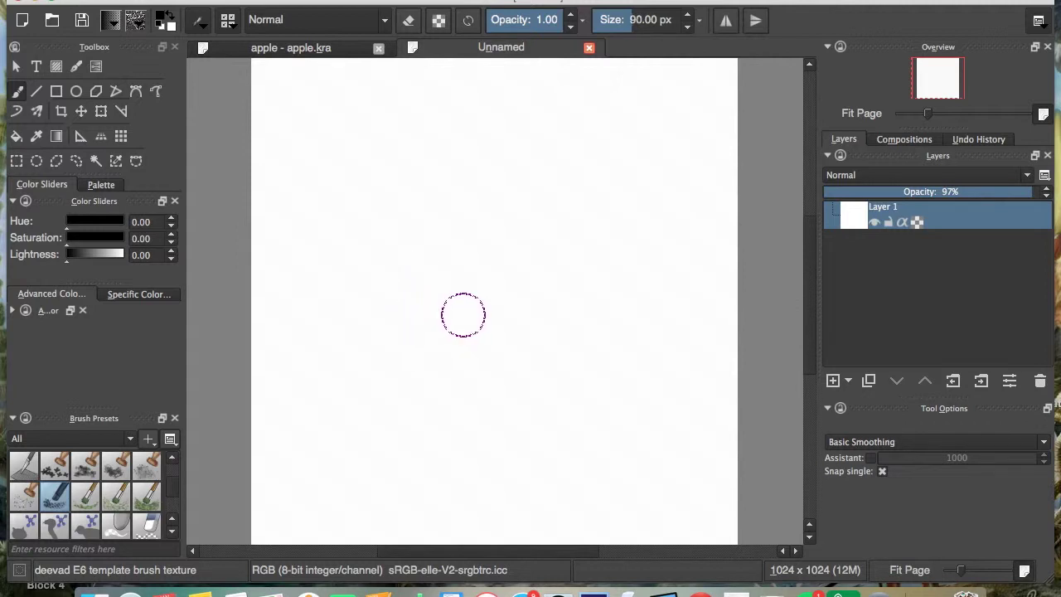
{"action": "key", "text": "bracketleft"}
{"action": "key", "text": "bracketleft"}
{"action": "key", "text": "bracketright"}
{"action": "key", "text": "bracketright"}
{"action": "key", "text": "bracketright"}
{"action": "key", "text": "bracketright"}
{"action": "key", "text": "bracketright"}
{"action": "key", "text": "bracketleft"}
{"action": "key", "text": "bracketleft"}
{"action": "key", "text": "bracketleft"}
{"action": "key", "text": "bracketleft"}
{"action": "key", "text": "bracketleft"}
{"action": "key", "text": "bracketleft"}
{"action": "key", "text": "bracketleft"}
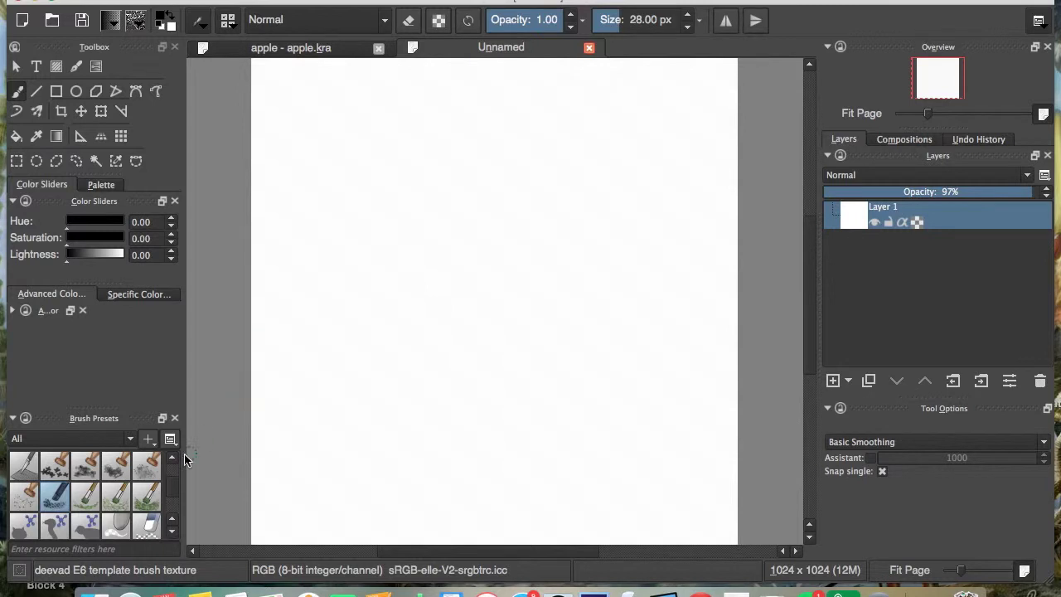
Step: Choose the deevad A4 pencil 2b preset, switch on eraser mode and add a new paint layer above Layer 1
{"action": "scroll", "coordinate": [174, 487], "scroll_direction": "up", "scroll_amount": 5}
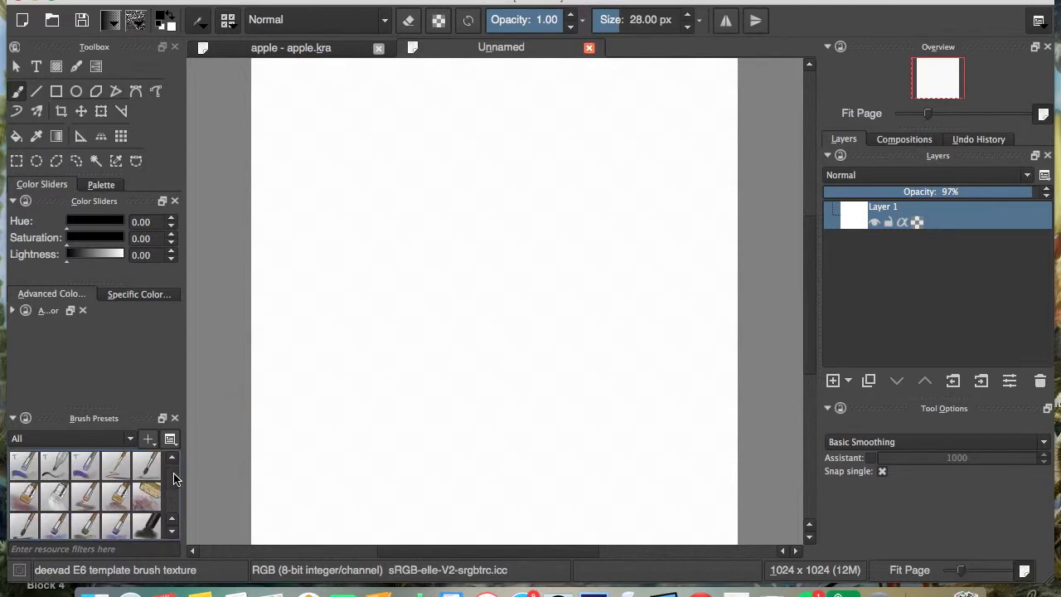
{"action": "scroll", "coordinate": [165, 481], "scroll_direction": "up", "scroll_amount": 5}
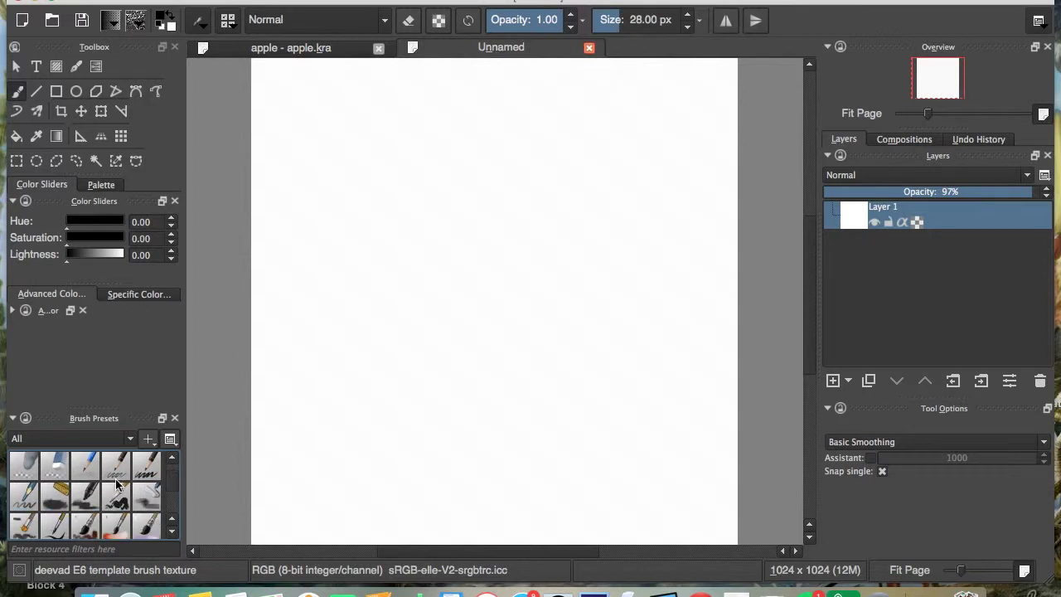
{"action": "left_click", "coordinate": [116, 479]}
{"action": "key", "text": "e"}
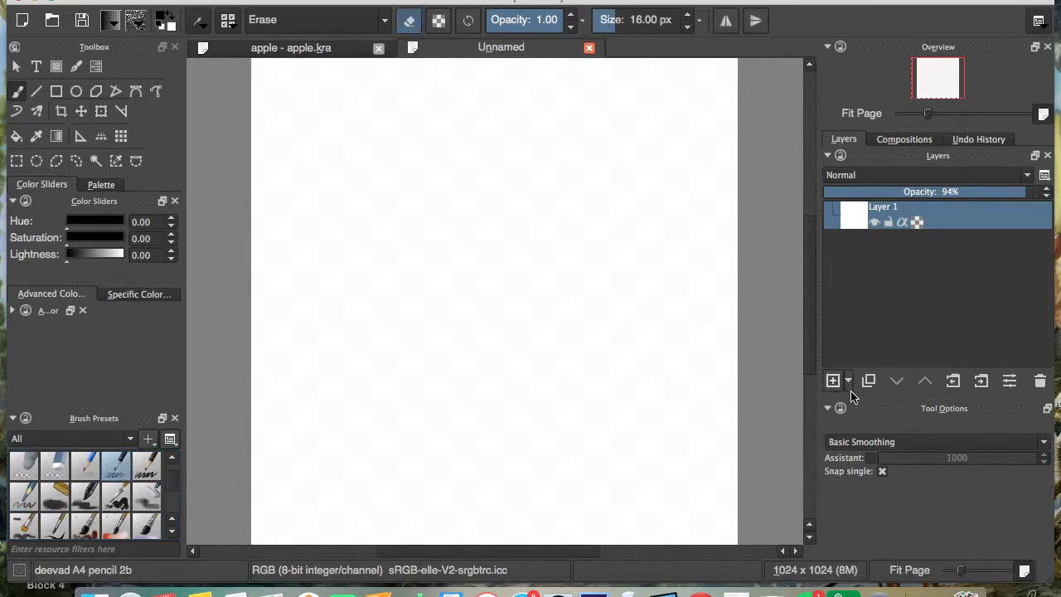
{"action": "left_click", "coordinate": [832, 381]}
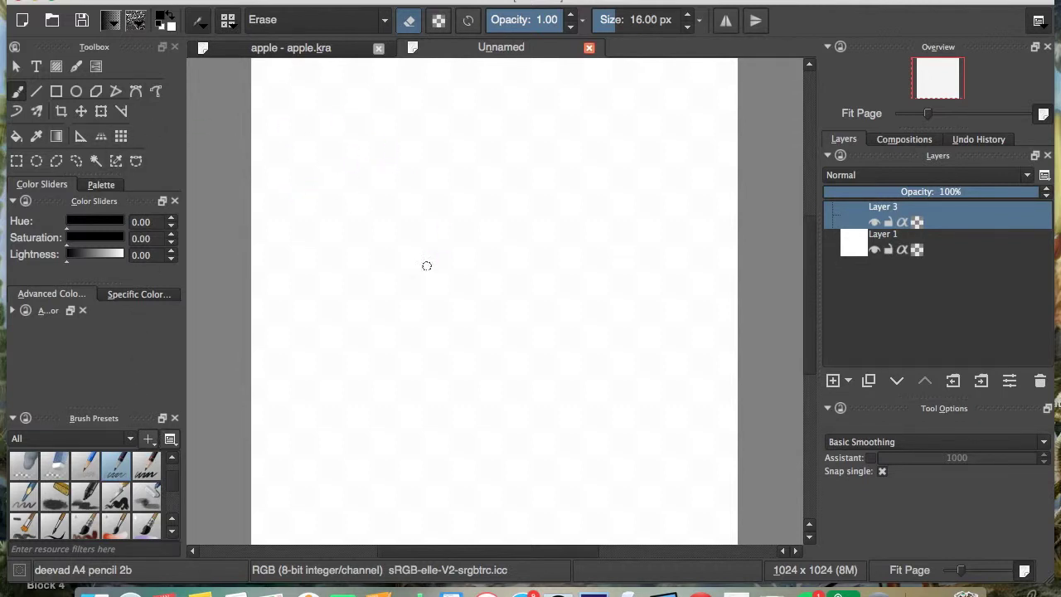
Step: Turn off eraser mode, try a short diagonal pencil stroke on the new layer and undo it
{"action": "key", "text": "e"}
{"action": "mouse_move", "coordinate": [387, 183]}
{"action": "left_mouse_down"}
{"action": "mouse_move", "coordinate": [339, 227]}
{"action": "mouse_move", "coordinate": [339, 360]}
{"action": "mouse_move", "coordinate": [470, 236]}
{"action": "left_mouse_up"}
{"action": "key", "text": "ctrl+z"}
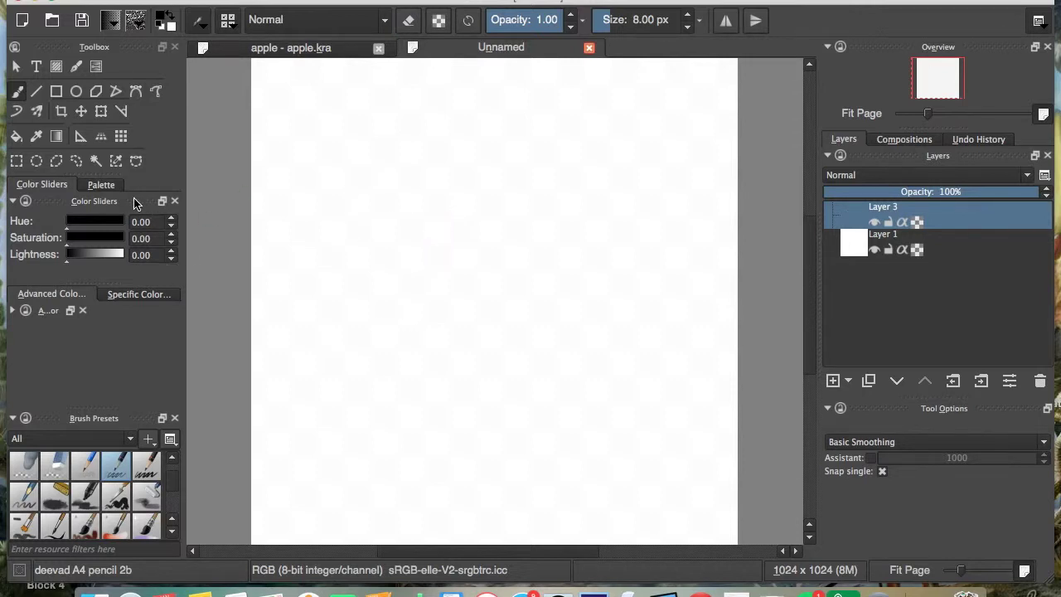
Step: Draw an unfilled, brush-outlined ellipse about 197 by 226 px in the upper-left part of the canvas with the Ellipse tool
{"action": "left_click", "coordinate": [77, 92]}
{"action": "left_click_drag", "start_coordinate": [428, 172], "coordinate": [337, 281]}
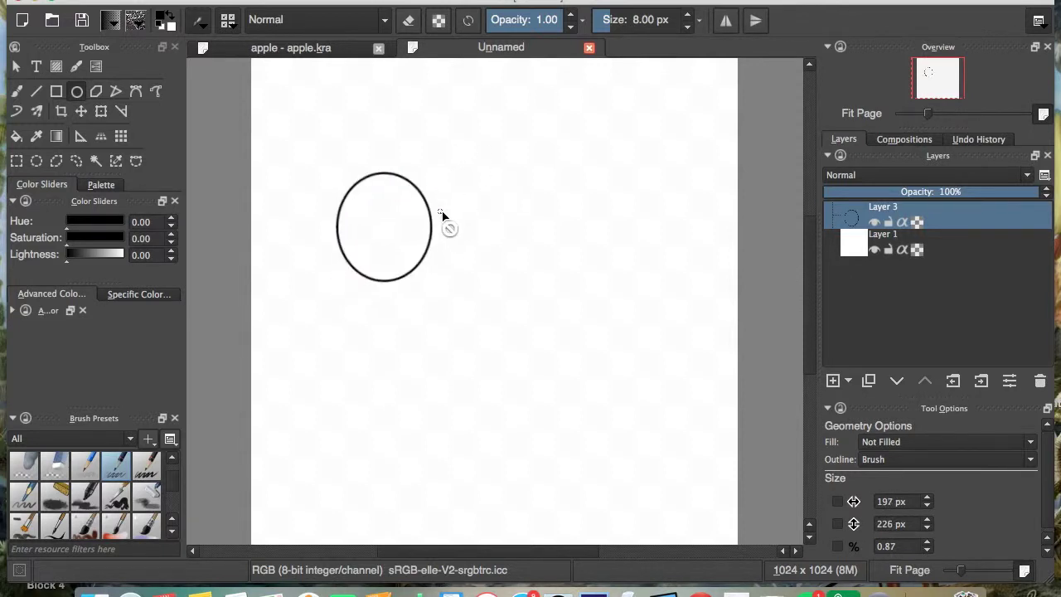
Step: Try the Line tool with a slightly rising straight line above the ellipse and undo it
{"action": "left_click", "coordinate": [37, 93]}
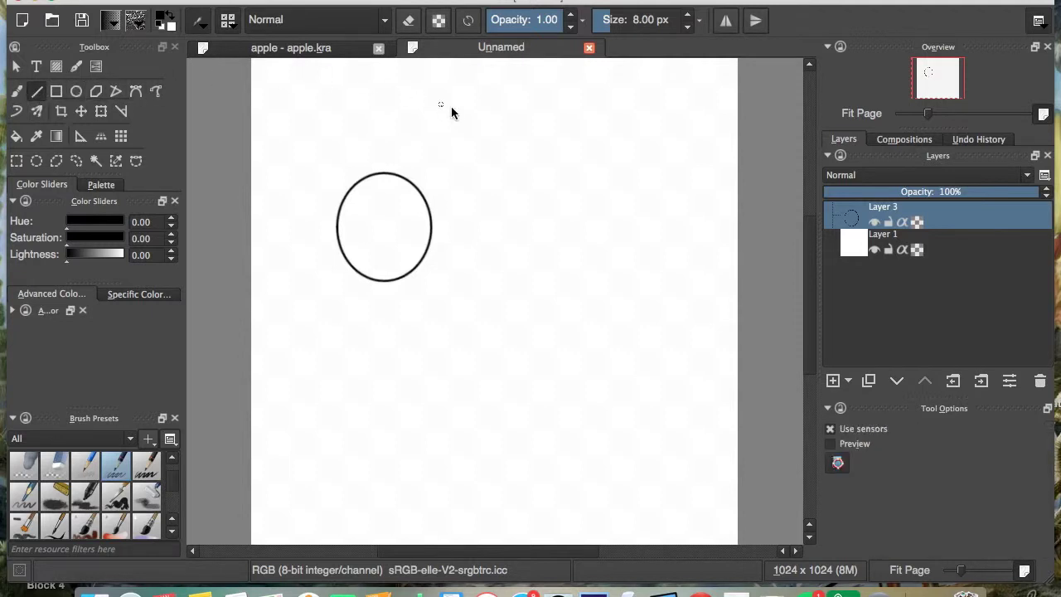
{"action": "left_click_drag", "start_coordinate": [530, 105], "coordinate": [560, 93]}
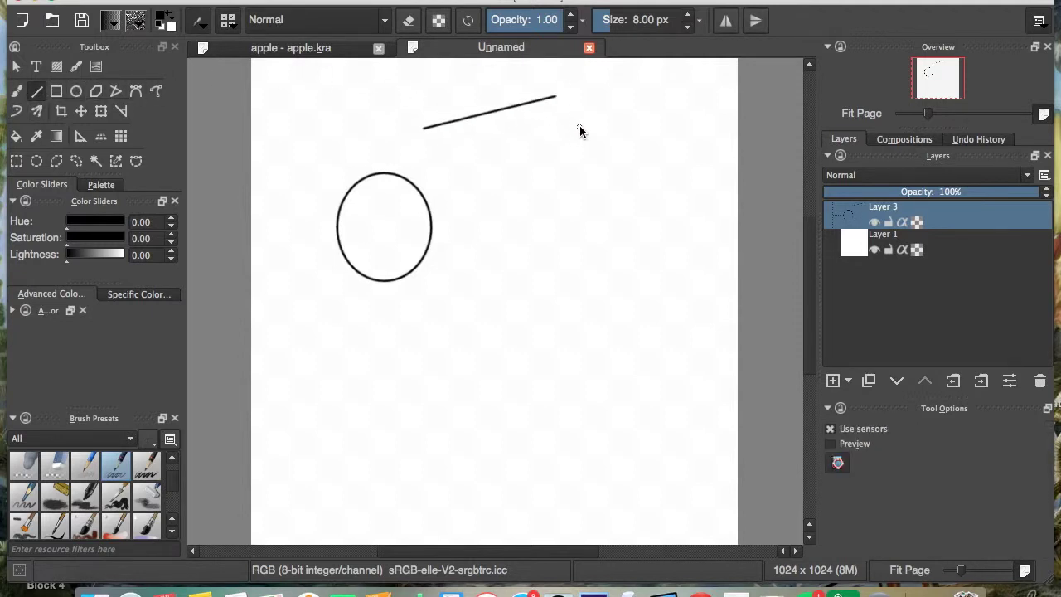
{"action": "key", "text": "ctrl+z"}
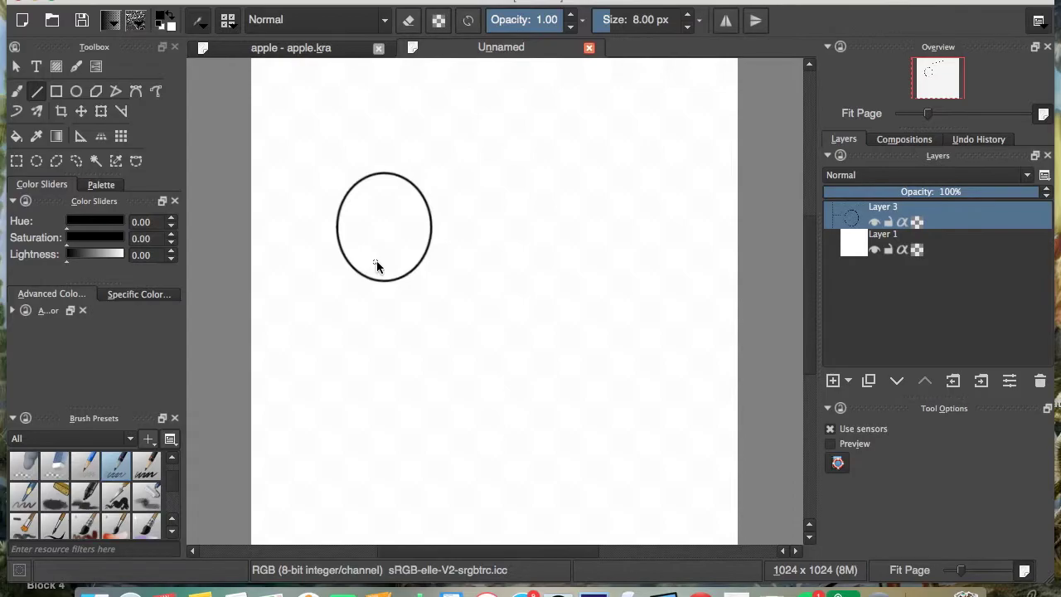